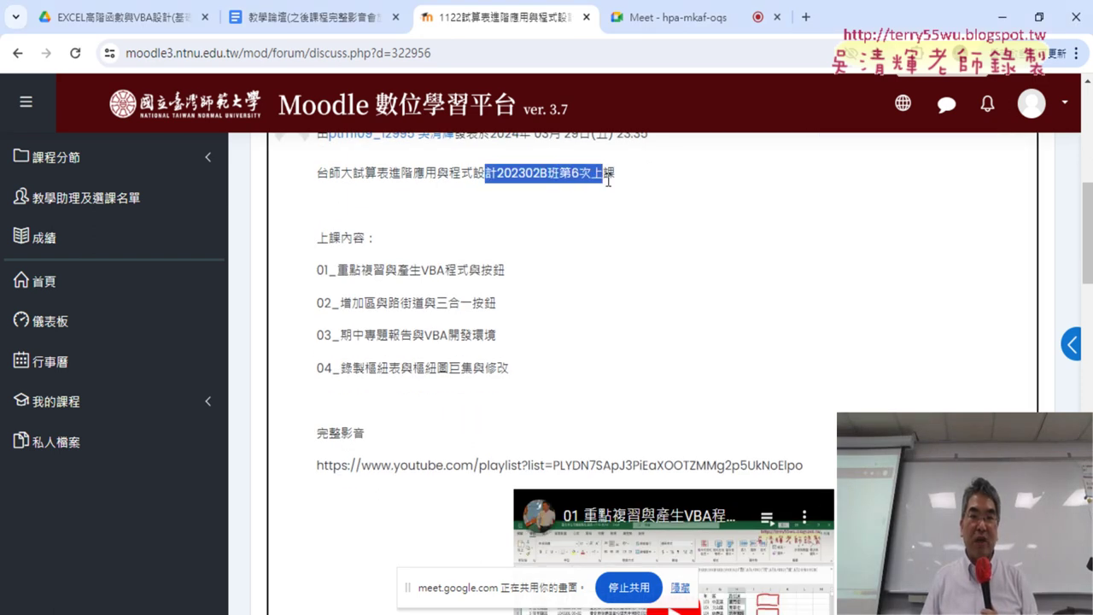
Step: Highlight the session name, topic 01's VBA program part and the word 巨集 in the course post
drag(484, 173, 616, 175)
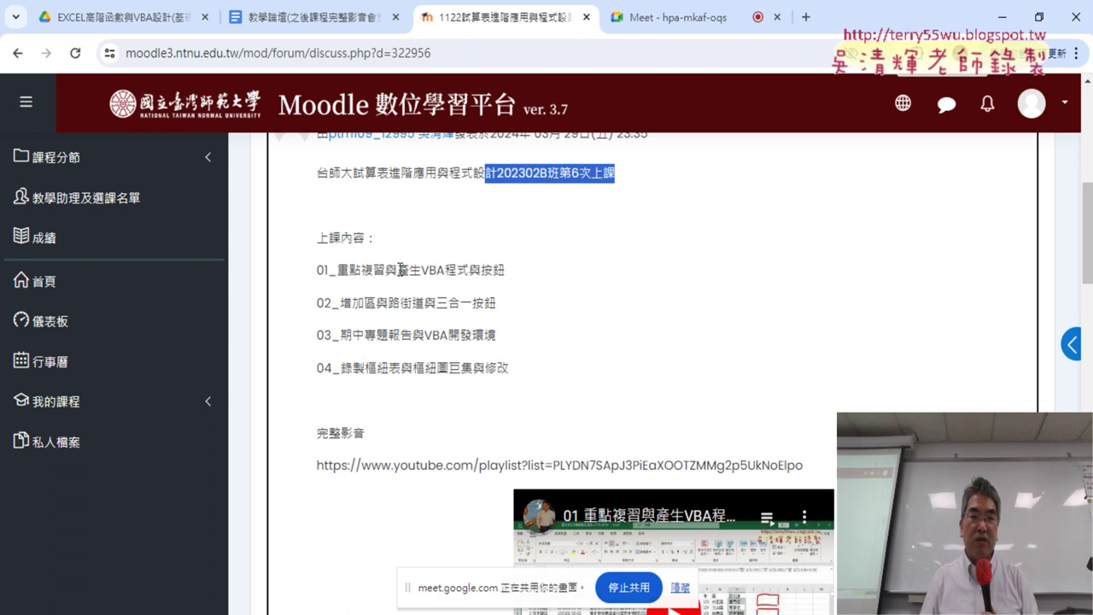
drag(398, 270, 505, 270)
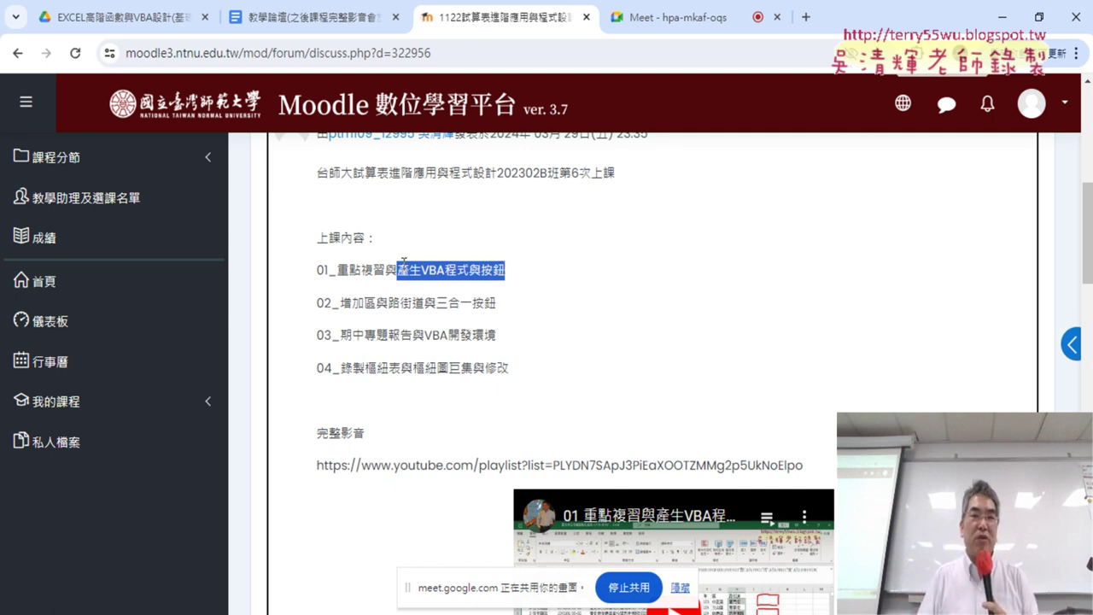
scroll(425, 291, down, 2)
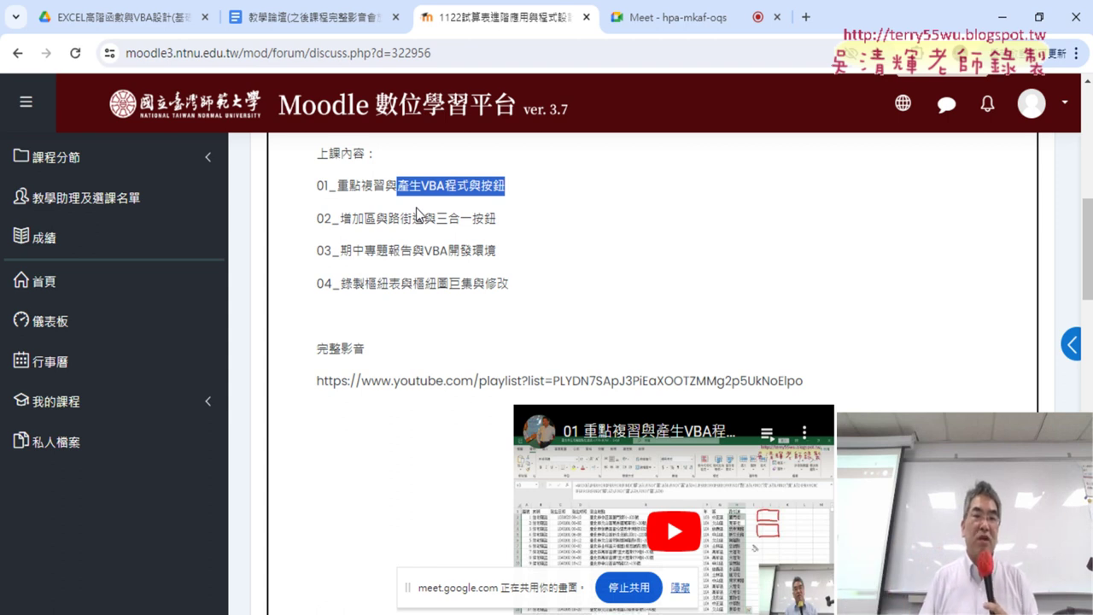
double_click(451, 283)
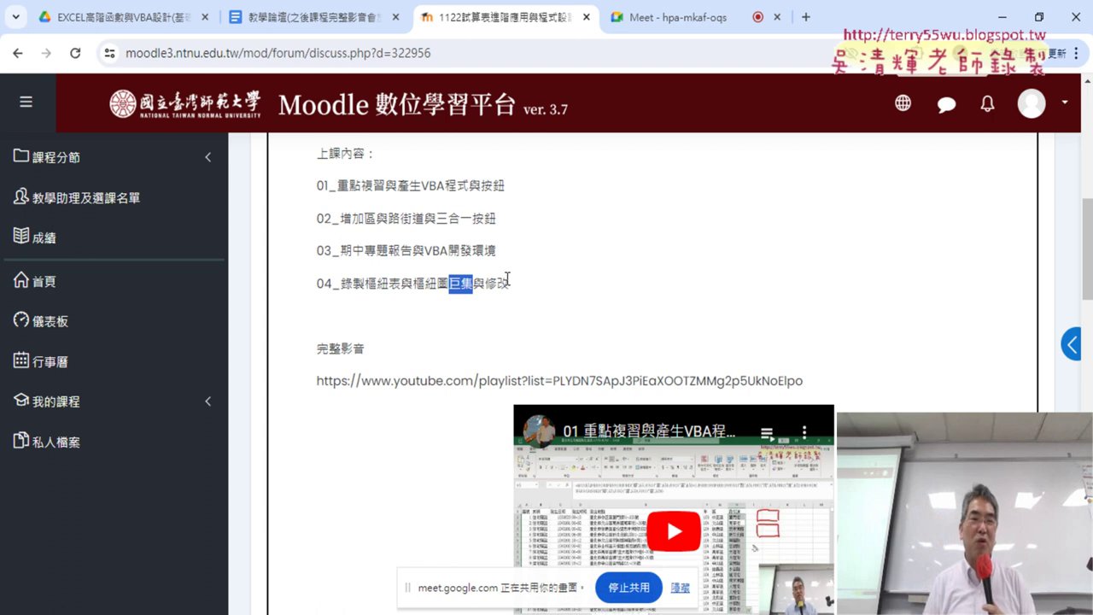
Step: Open the iTaiwan hotspot document from Drive's _雲端白板畫面 > 01_文字與資料函數 folder
click(129, 19)
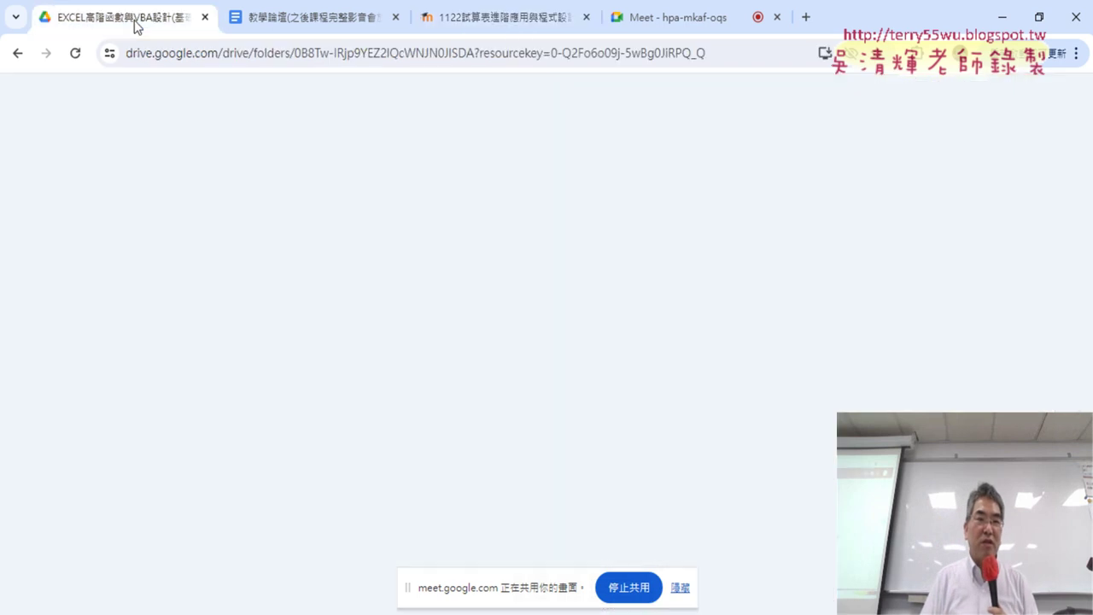
double_click(361, 276)
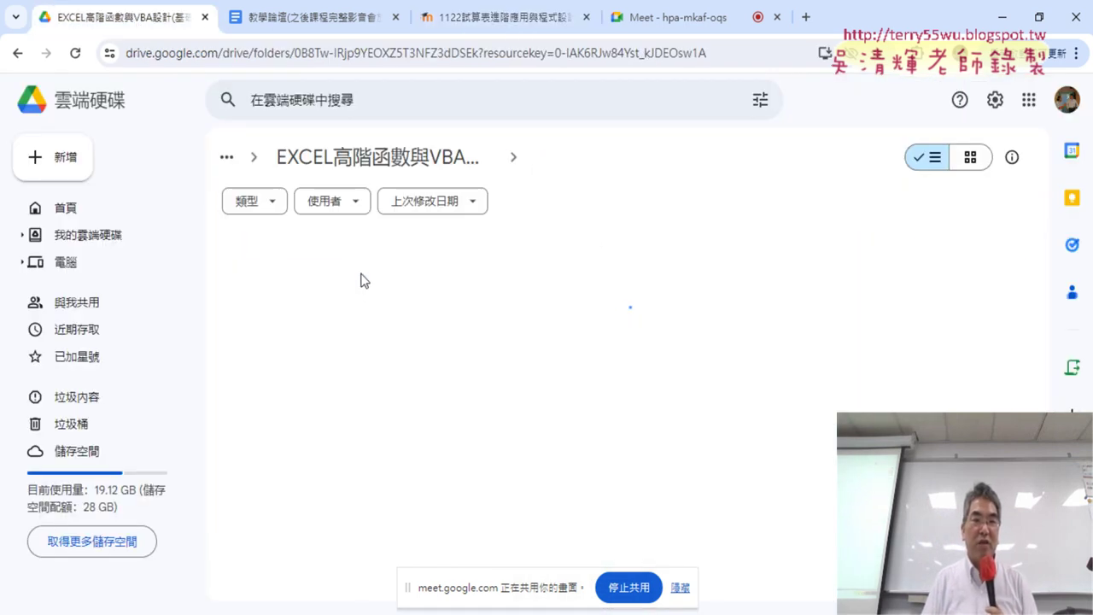
double_click(361, 282)
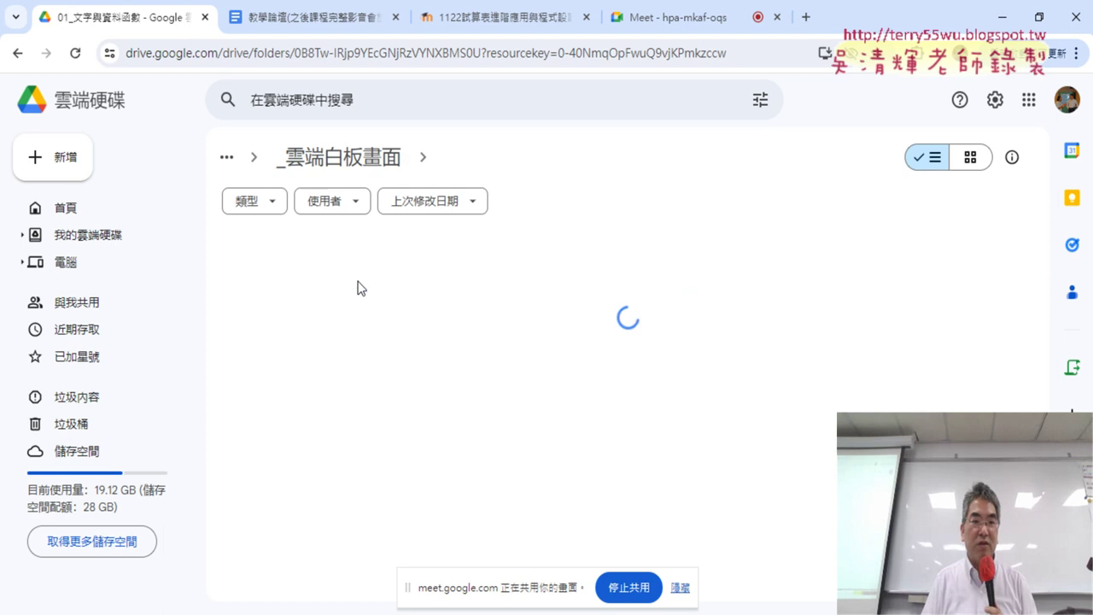
scroll(393, 324, down, 2)
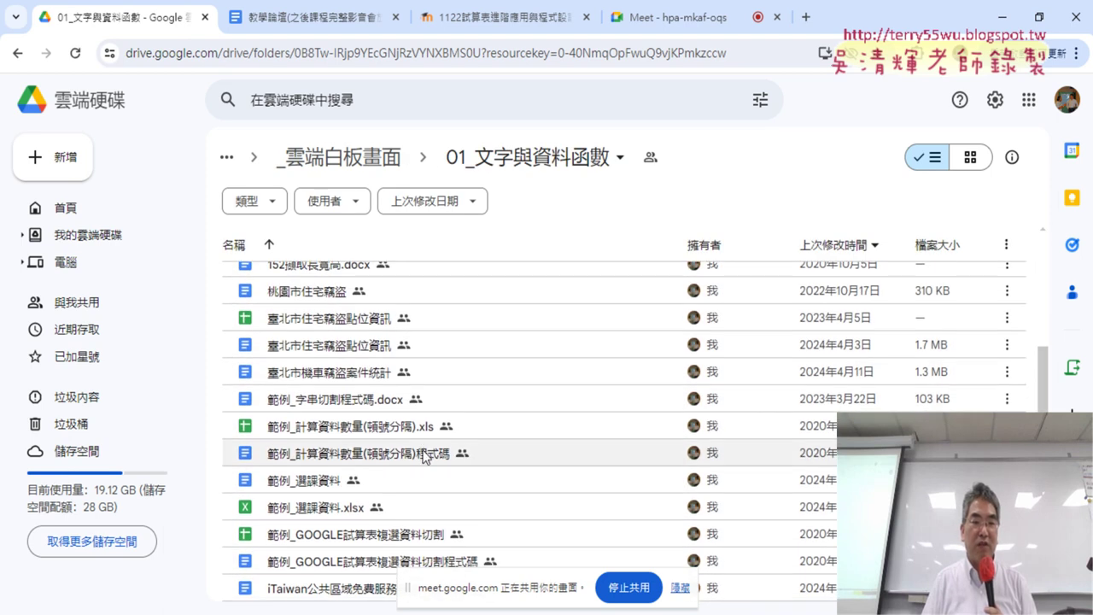
double_click(327, 586)
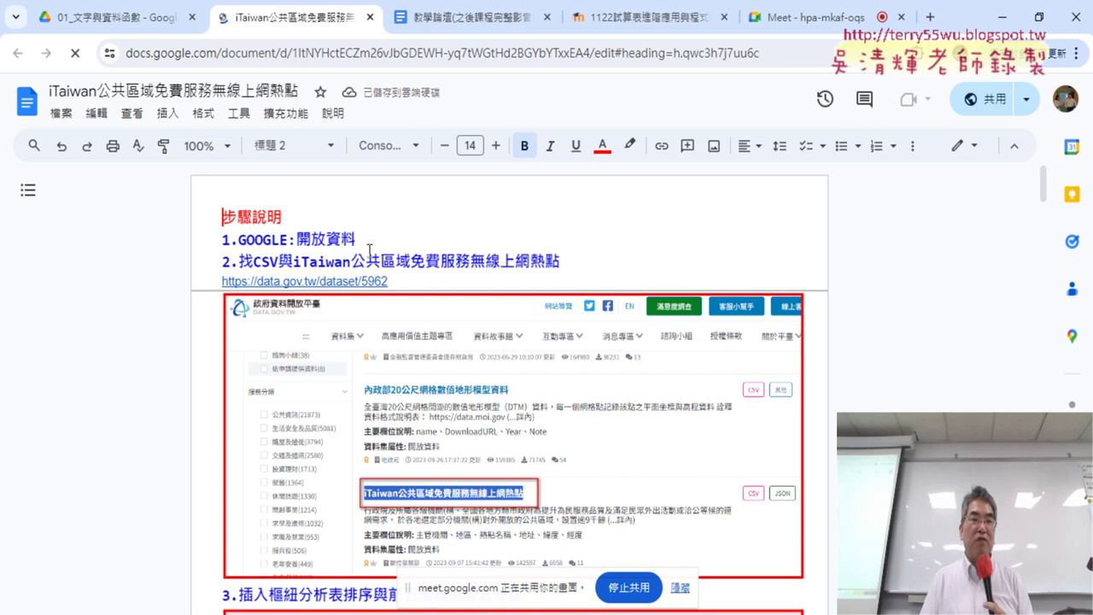
drag(350, 258, 293, 261)
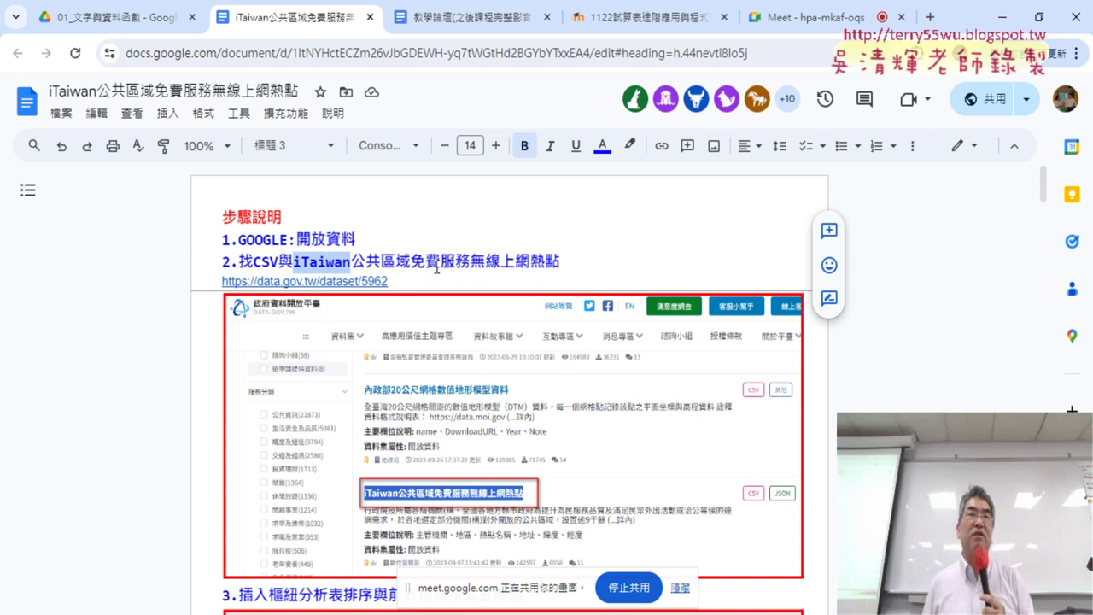
click(320, 282)
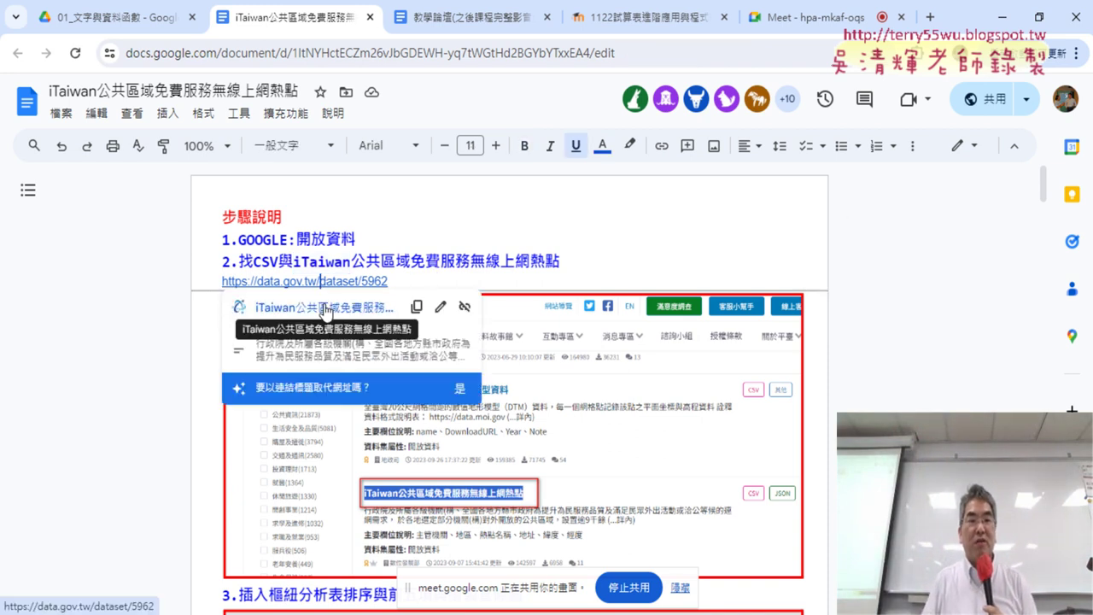
Step: Open the data.gov.tw hotspot dataset page and highlight its 地區 field in the field list
click(325, 307)
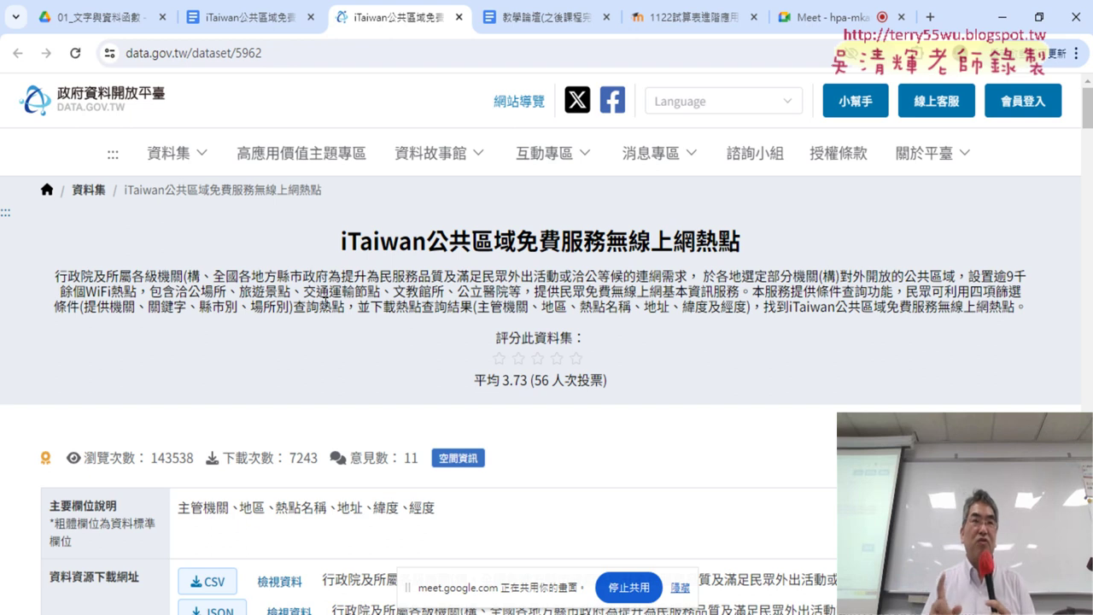
scroll(557, 255, down, 3)
drag(471, 256, 178, 253)
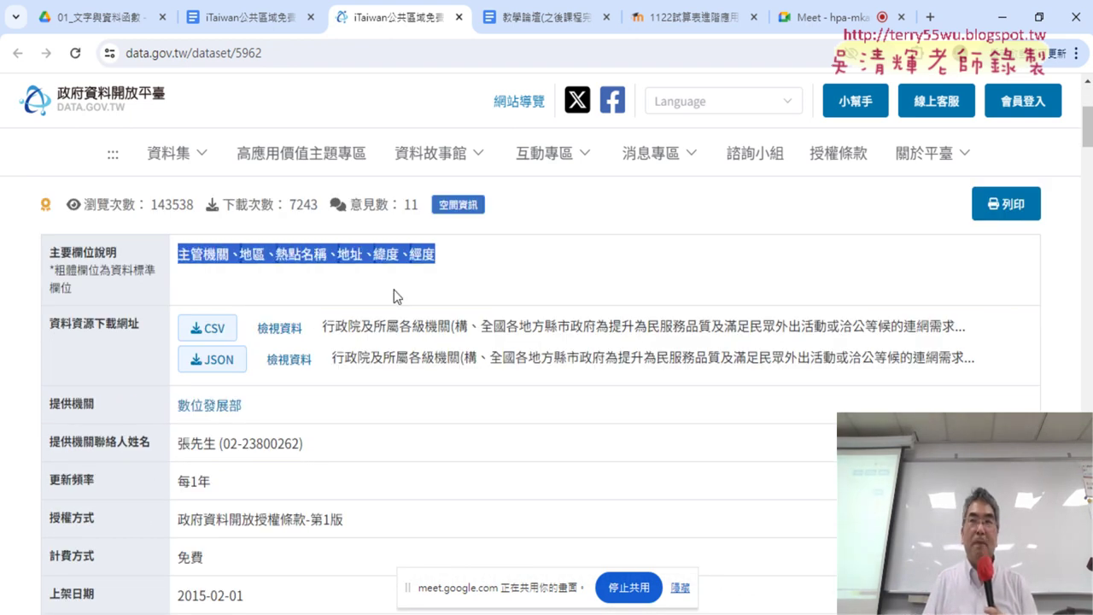
click(241, 254)
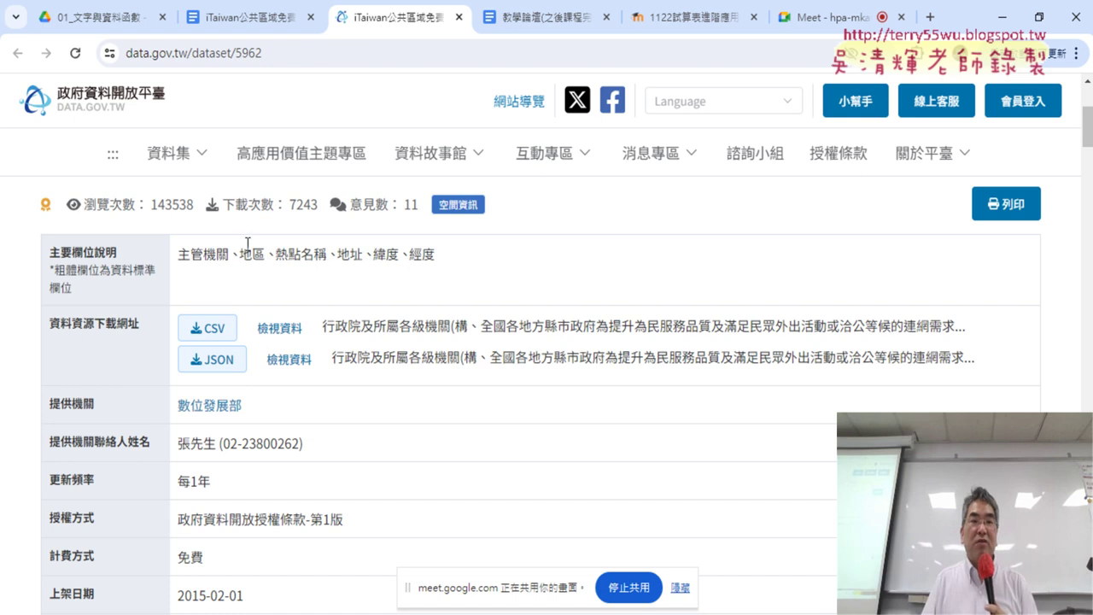
drag(239, 254, 265, 254)
scroll(564, 268, up, 1)
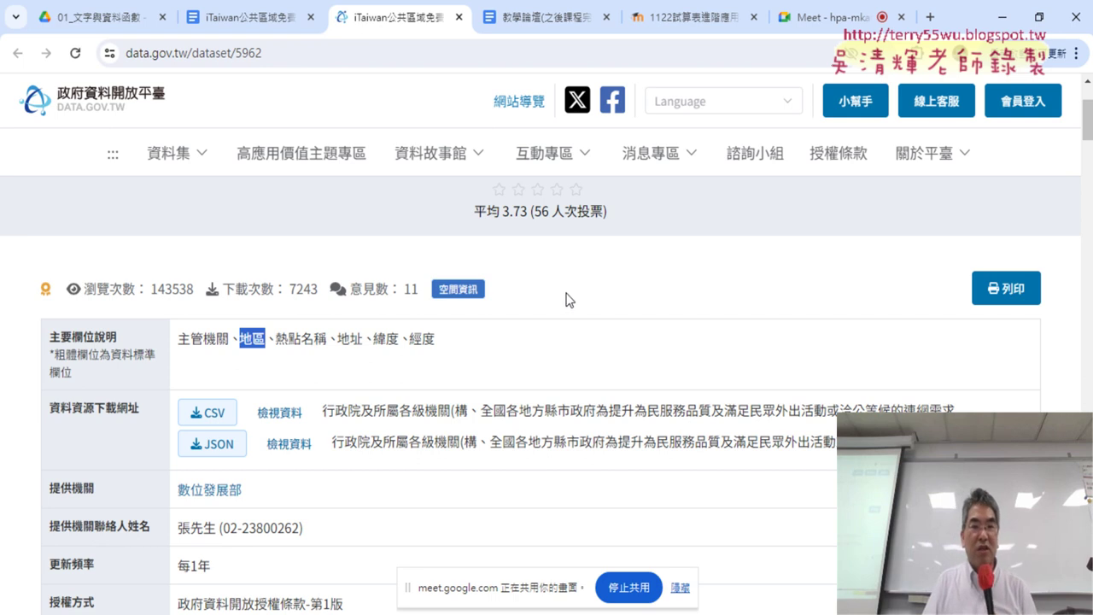
scroll(119, 373, down, 2)
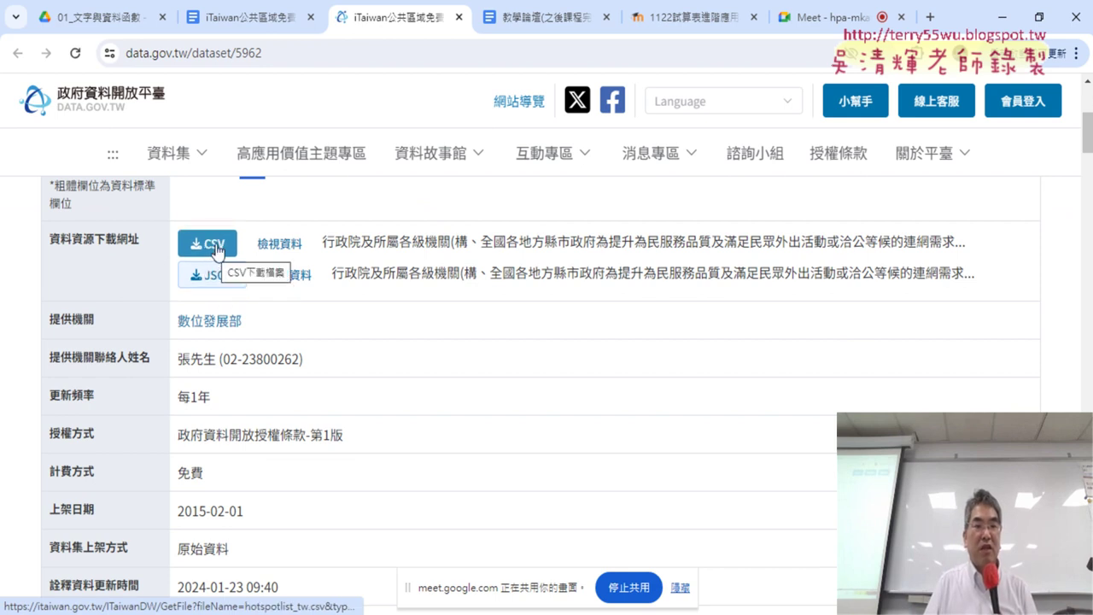
Step: Download the dataset as hotspotlist_tw.csv and open it in Excel
click(217, 246)
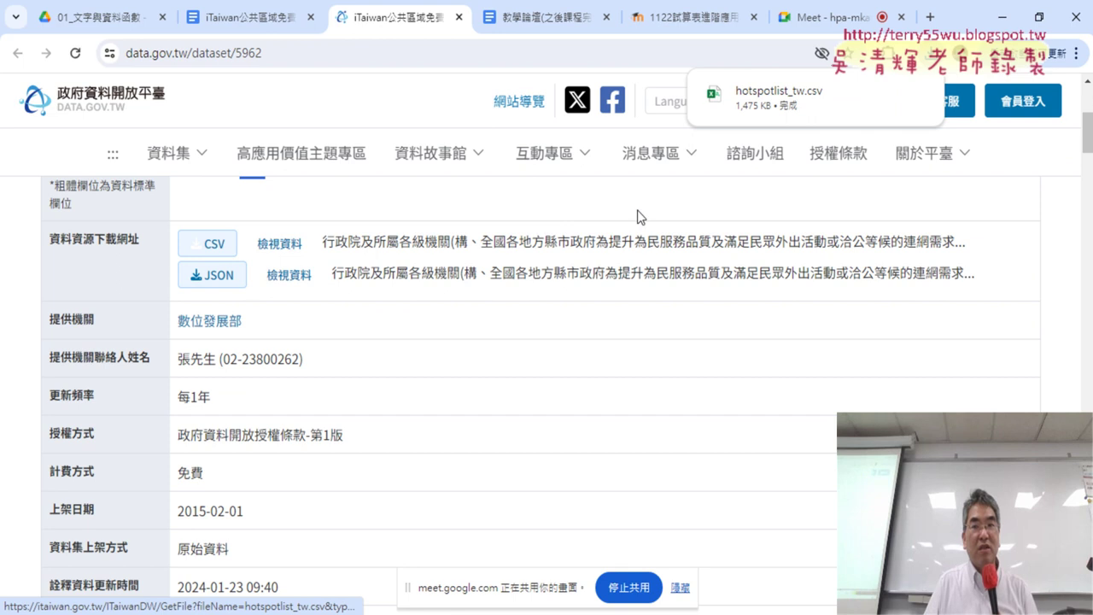
click(797, 99)
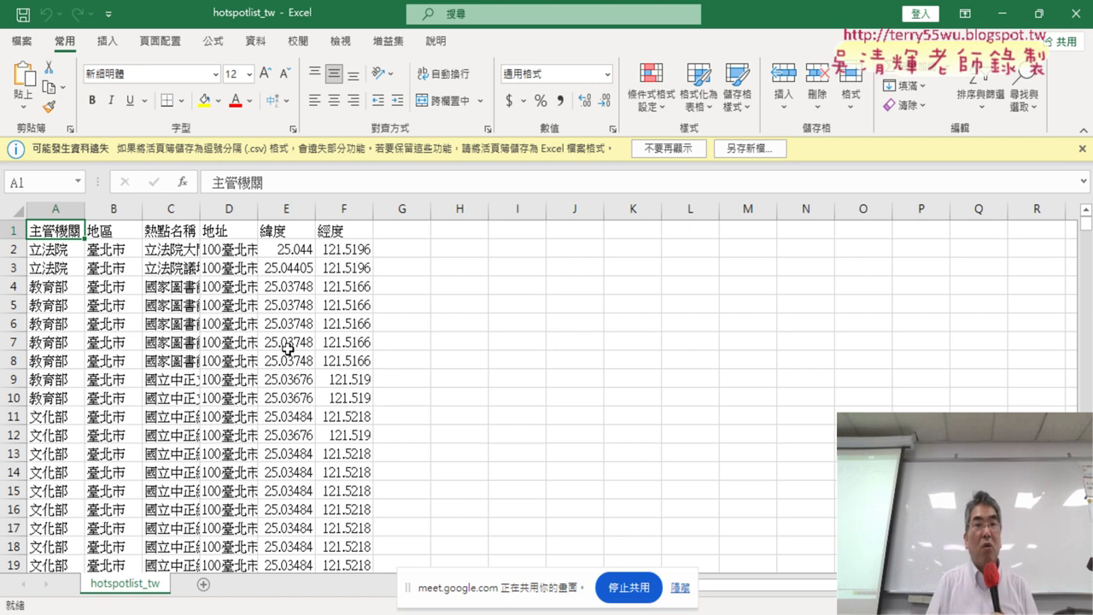
Step: Start a Data > From Text/CSV import and centre the Import Data dialog
click(266, 51)
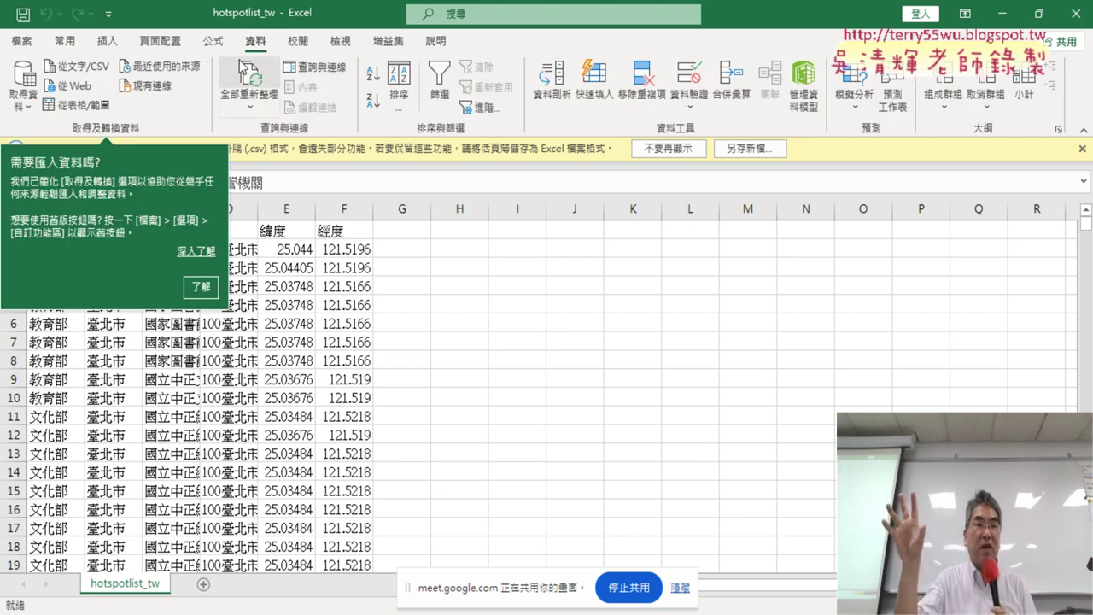
click(73, 67)
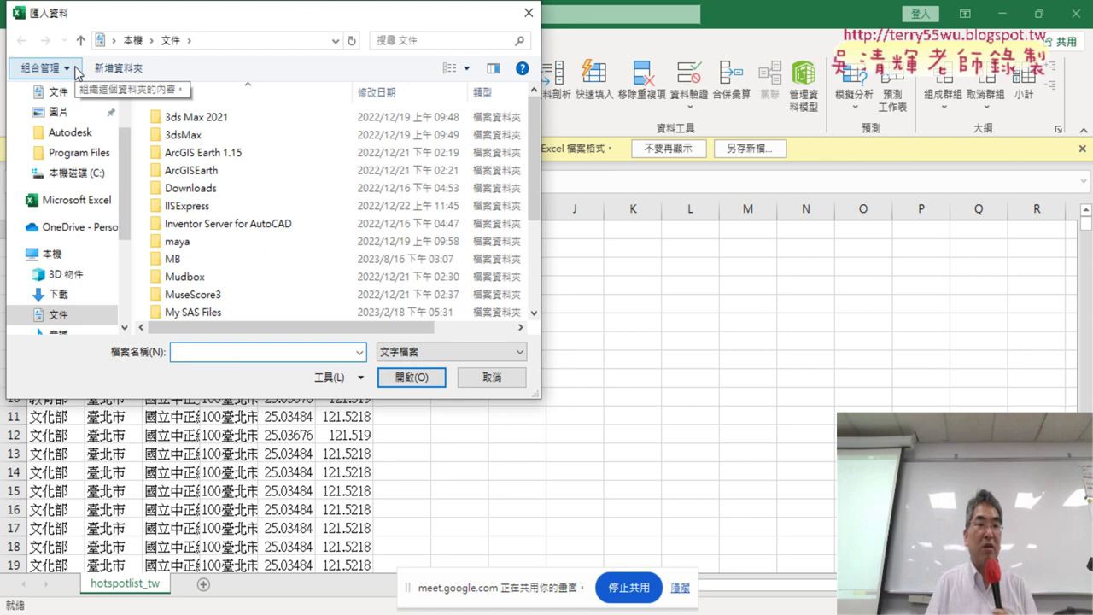
drag(198, 17, 392, 170)
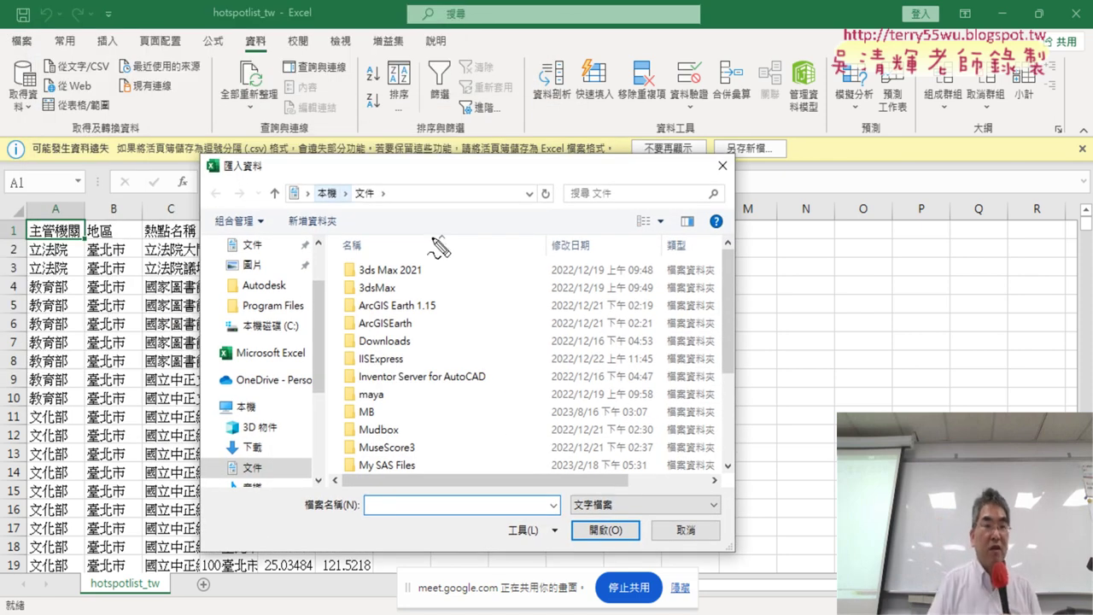
mouse_move(283, 63)
mouse_down()
mouse_move(243, 47)
mouse_move(281, 60)
mouse_up()
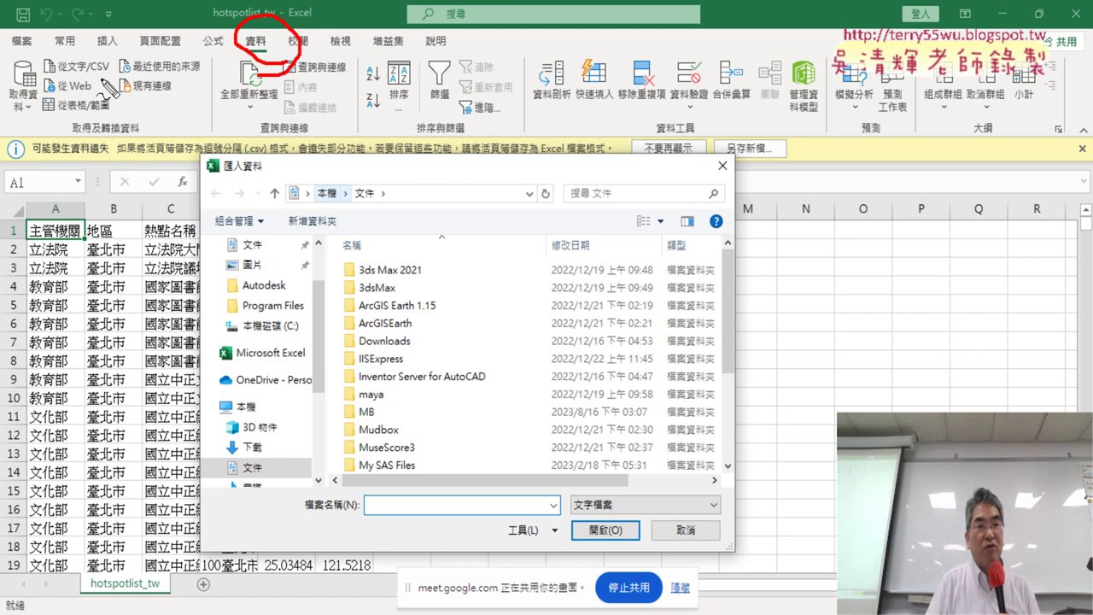
drag(120, 84, 98, 85)
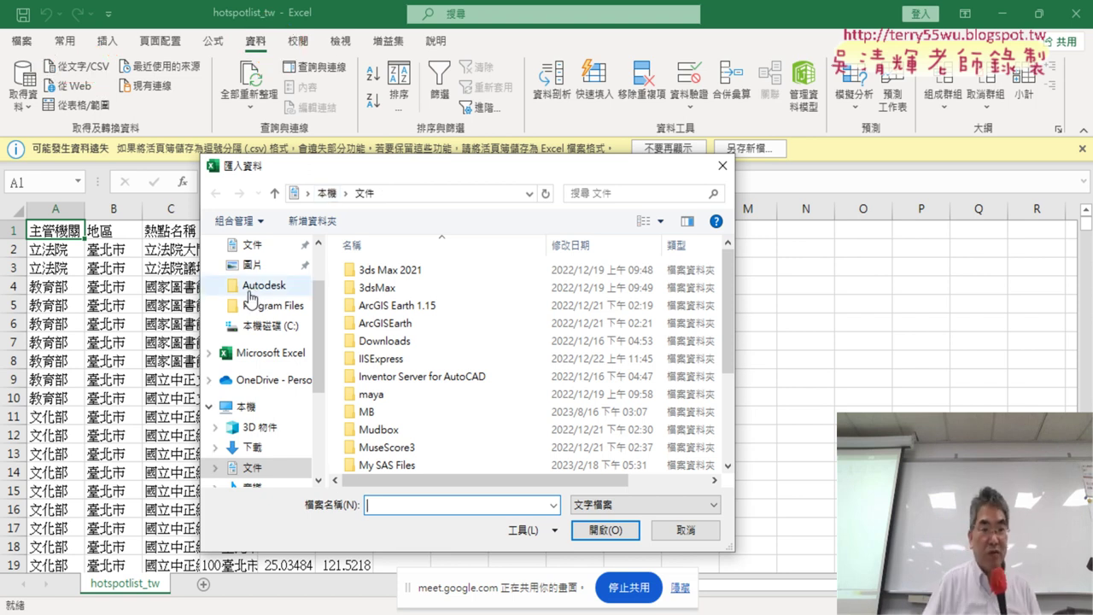
Step: Choose hotspotlist_tw in the Downloads folder, annotating the dialog and then clearing the ink
scroll(325, 305, up, 2)
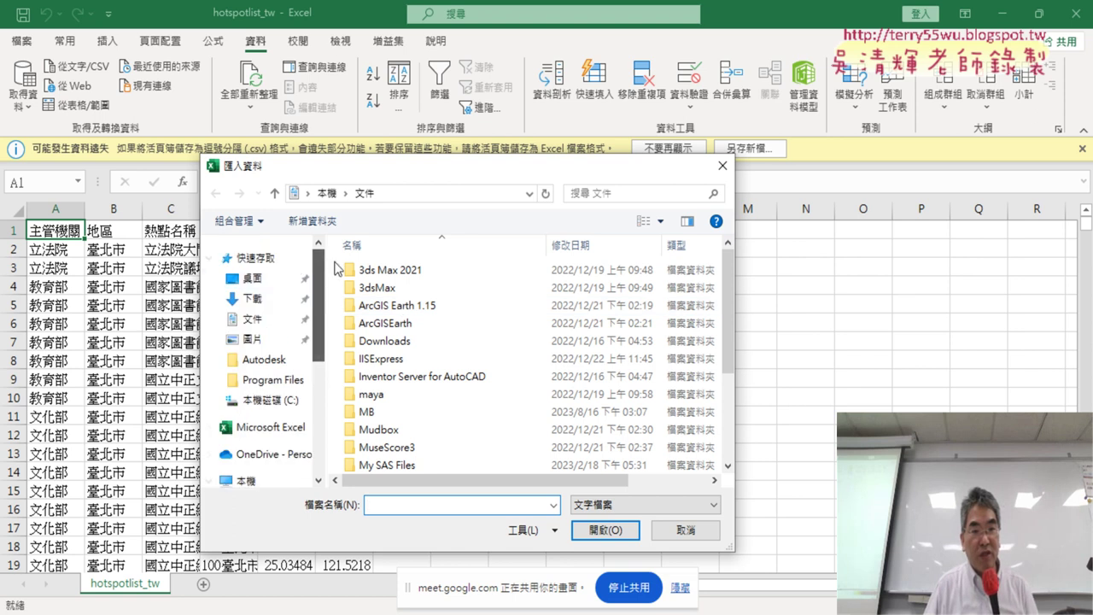
click(253, 298)
click(427, 294)
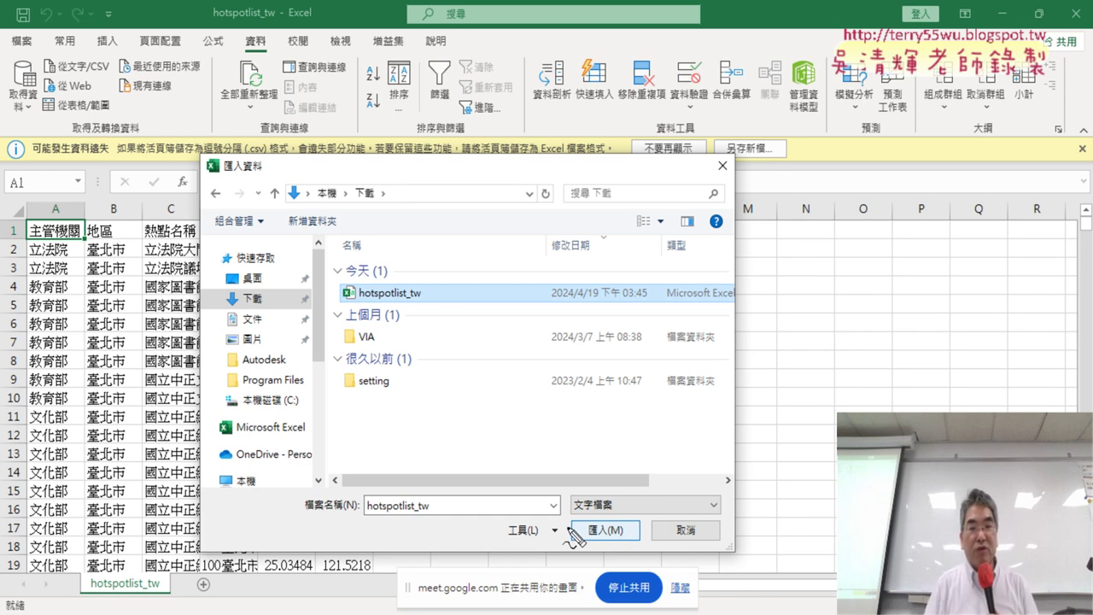
mouse_move(646, 558)
mouse_down()
mouse_move(579, 534)
mouse_move(653, 553)
mouse_up()
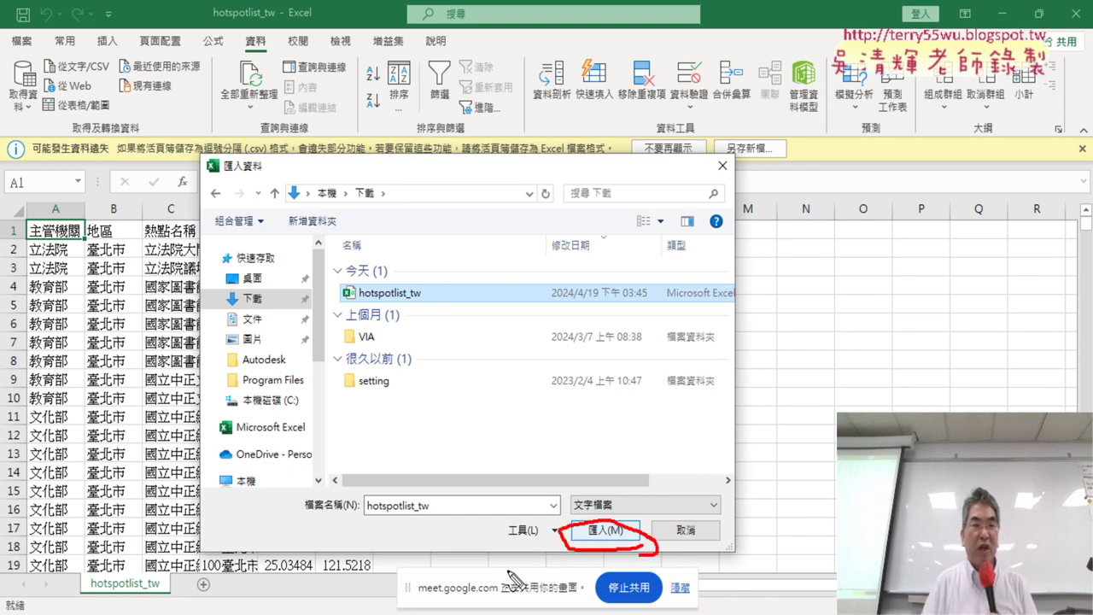
drag(270, 61, 271, 56)
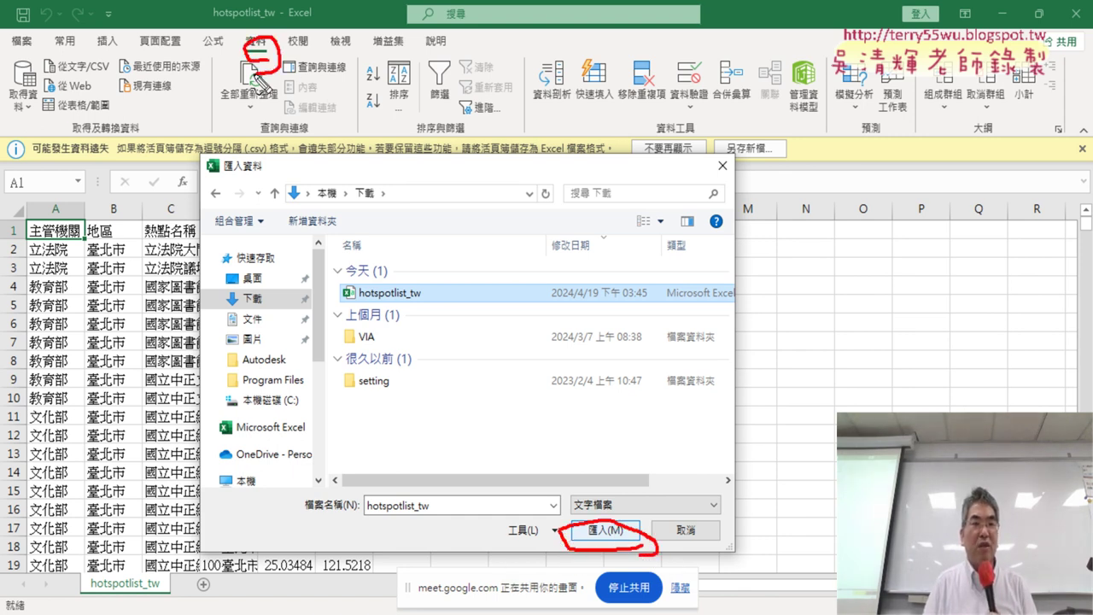
drag(119, 77, 130, 81)
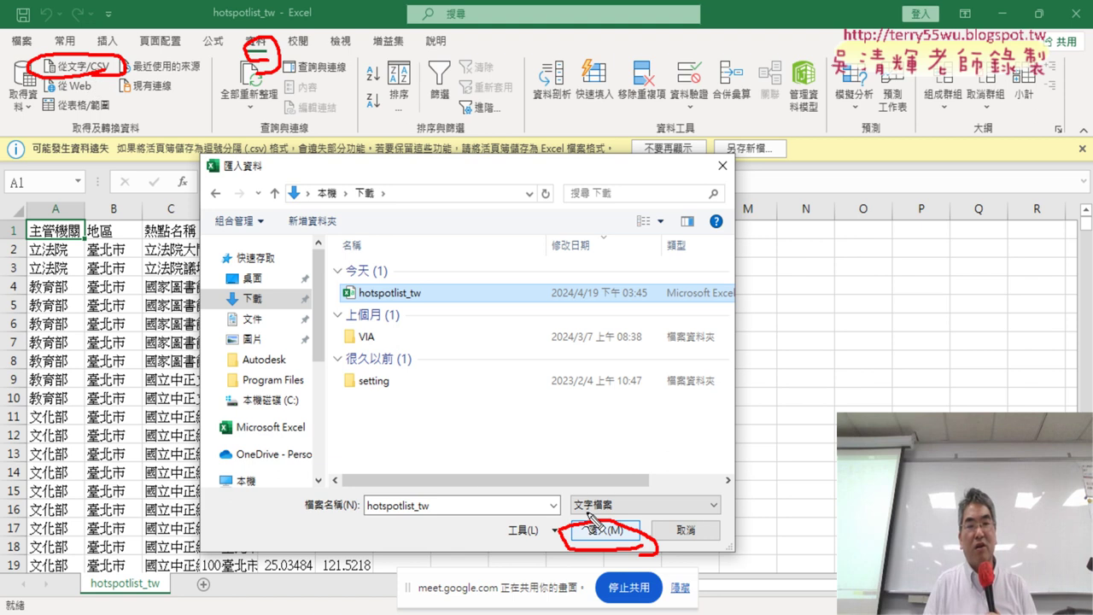
drag(94, 106, 540, 511)
drag(523, 470, 511, 526)
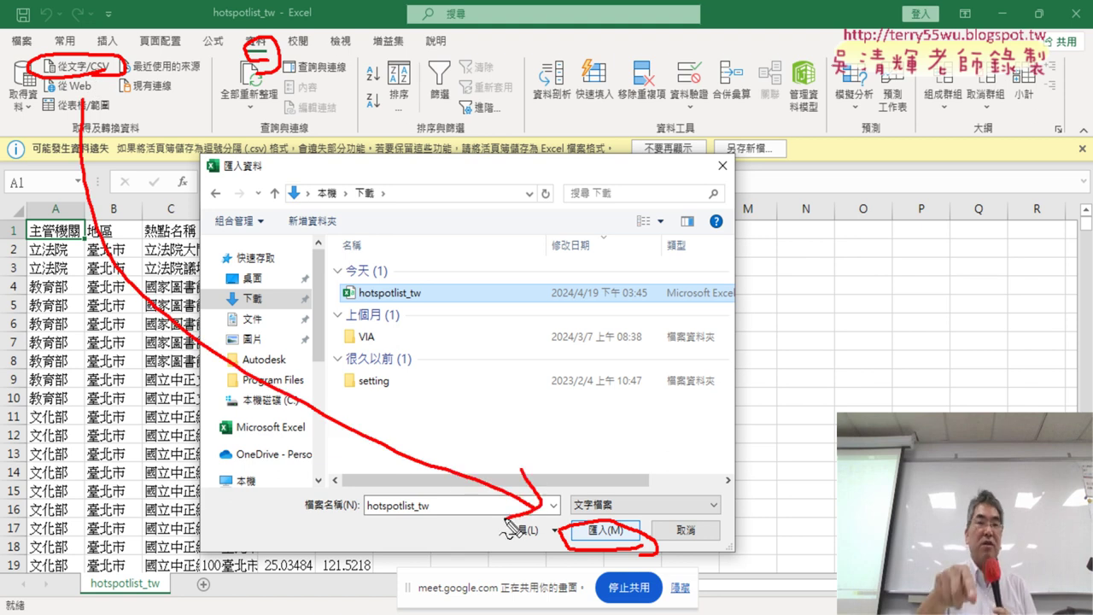
key(Escape)
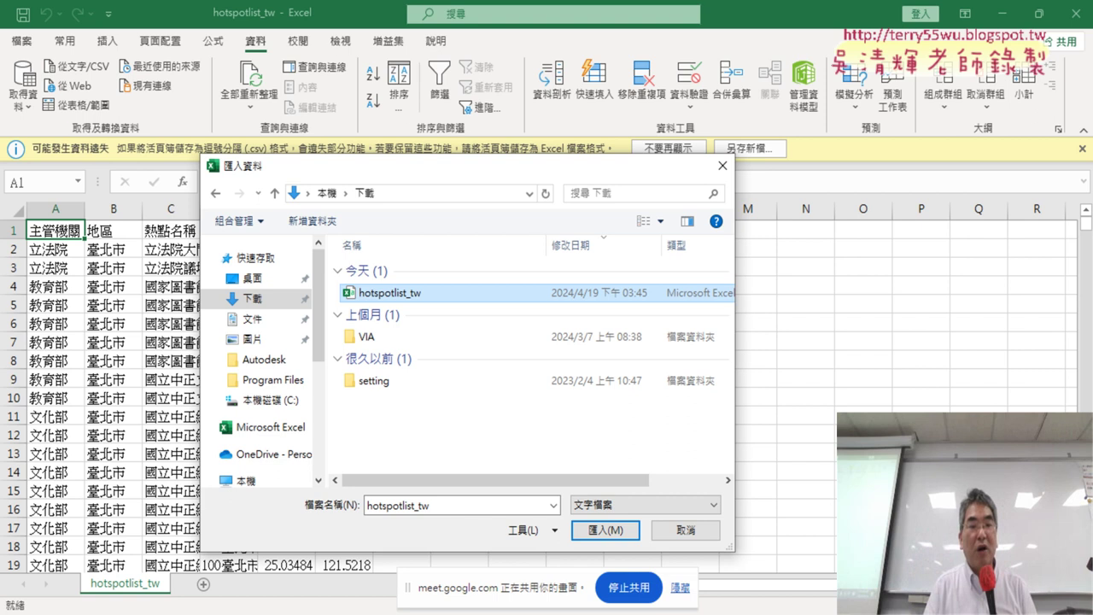
click(425, 560)
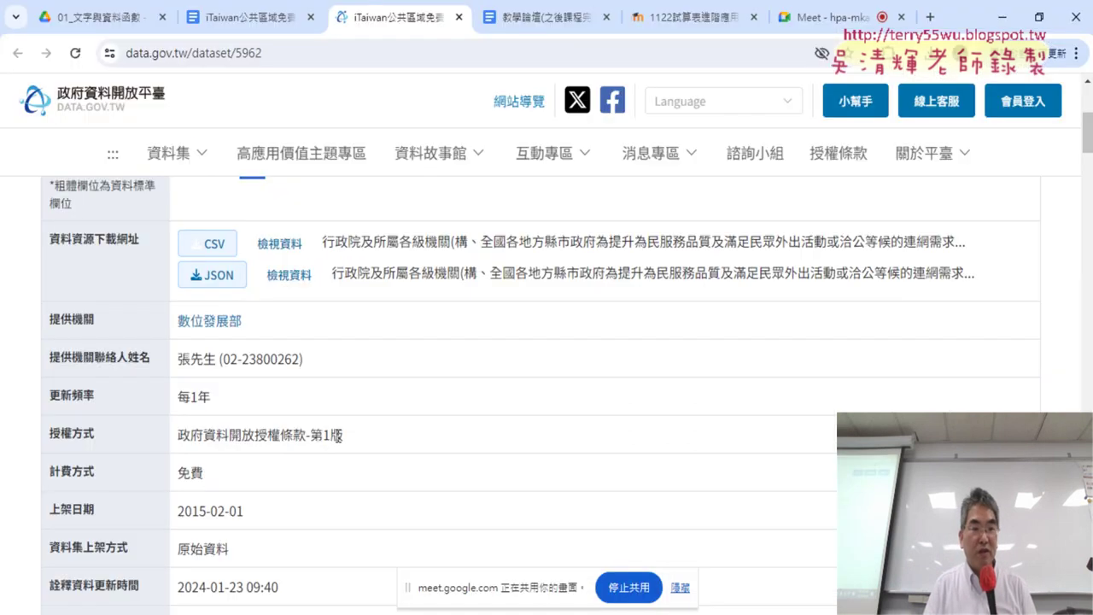
scroll(334, 444, up, 1)
scroll(334, 444, down, 1)
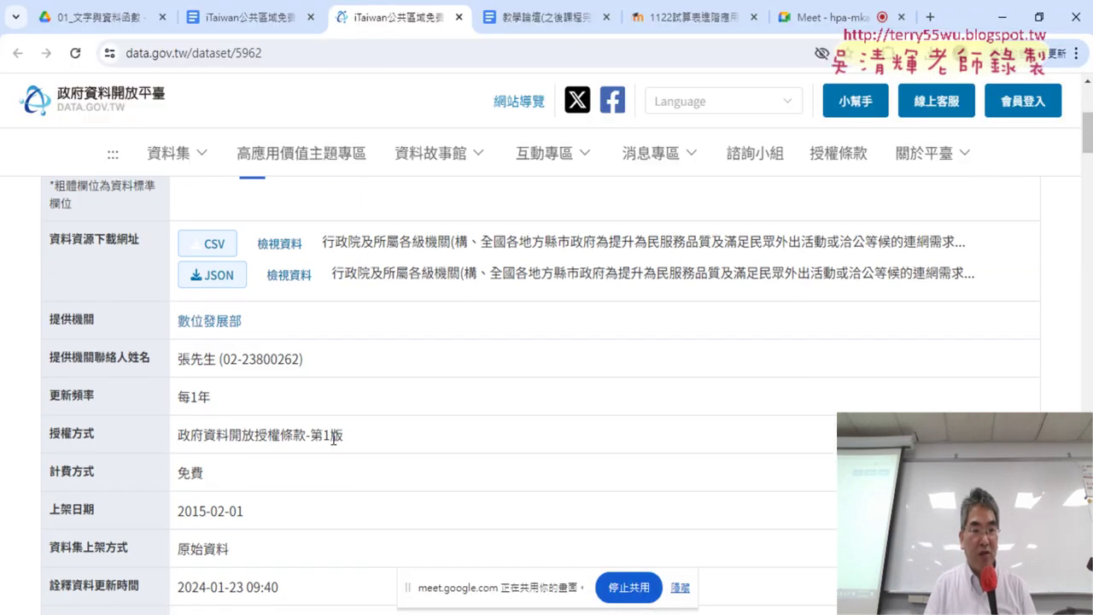
scroll(334, 437, down, 1)
scroll(333, 438, up, 3)
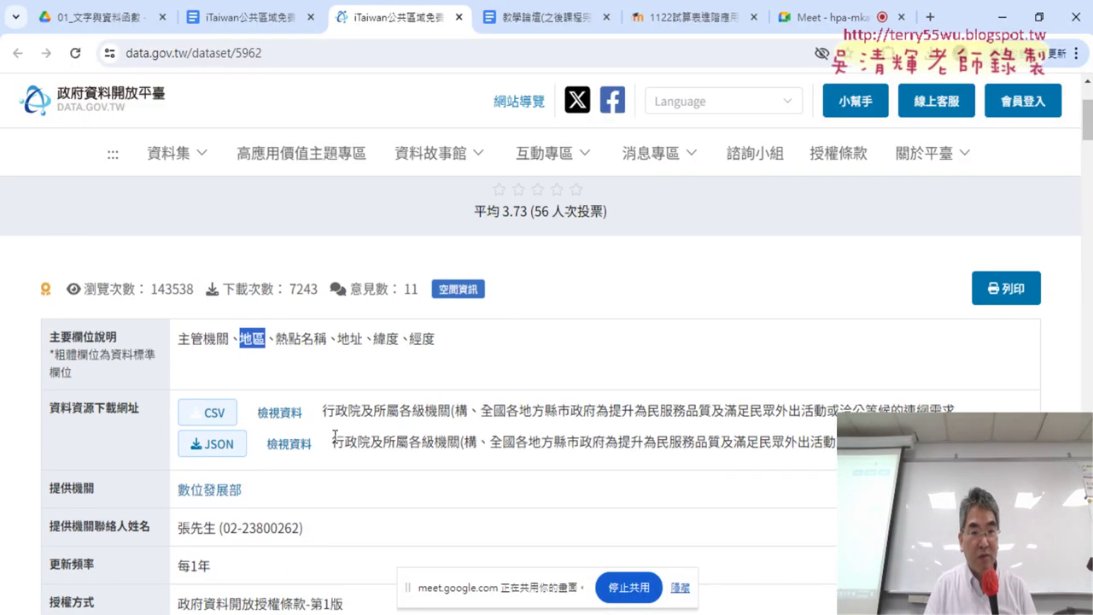
scroll(334, 436, up, 2)
scroll(342, 432, down, 4)
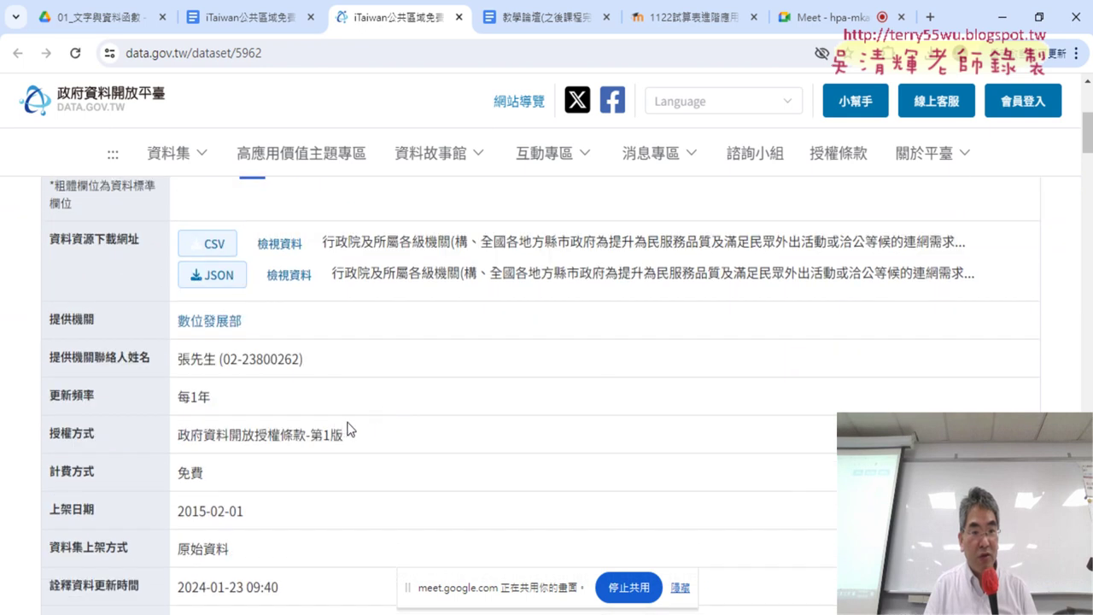
scroll(377, 414, down, 2)
scroll(378, 415, down, 2)
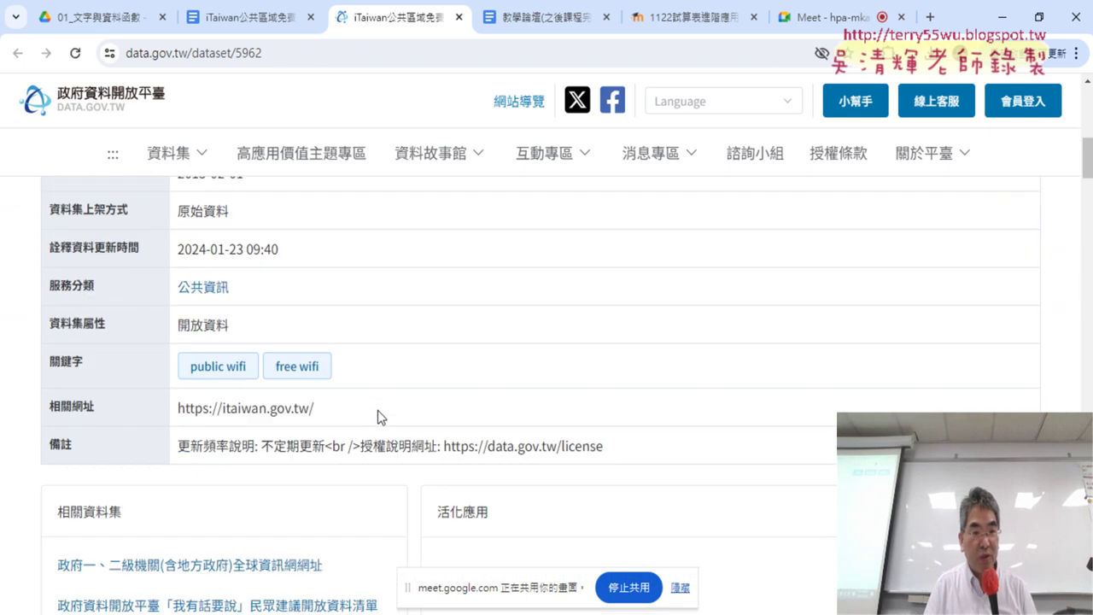
scroll(377, 410, down, 2)
scroll(377, 410, up, 4)
scroll(377, 410, up, 3)
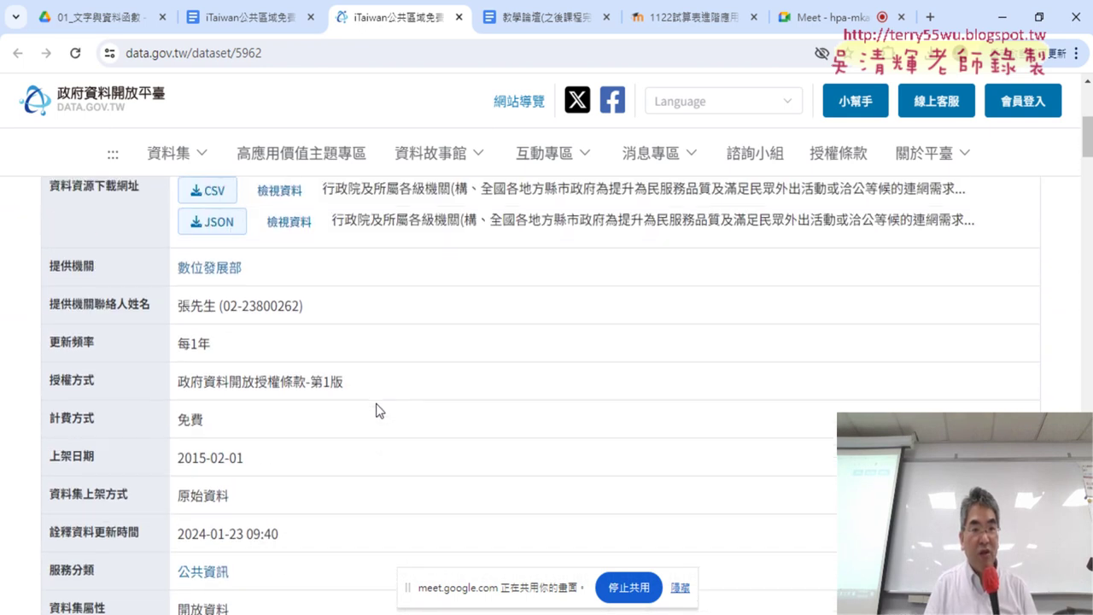
scroll(379, 411, up, 2)
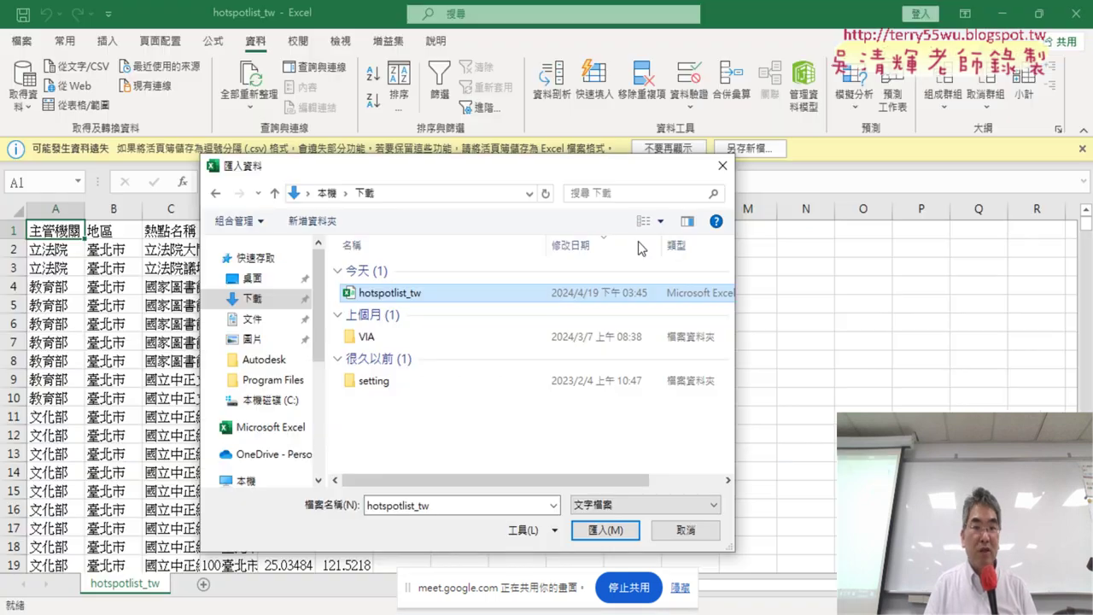
Step: Import hotspotlist_tw as UTF-8, load it to a new sheet, and close the Queries pane
click(597, 530)
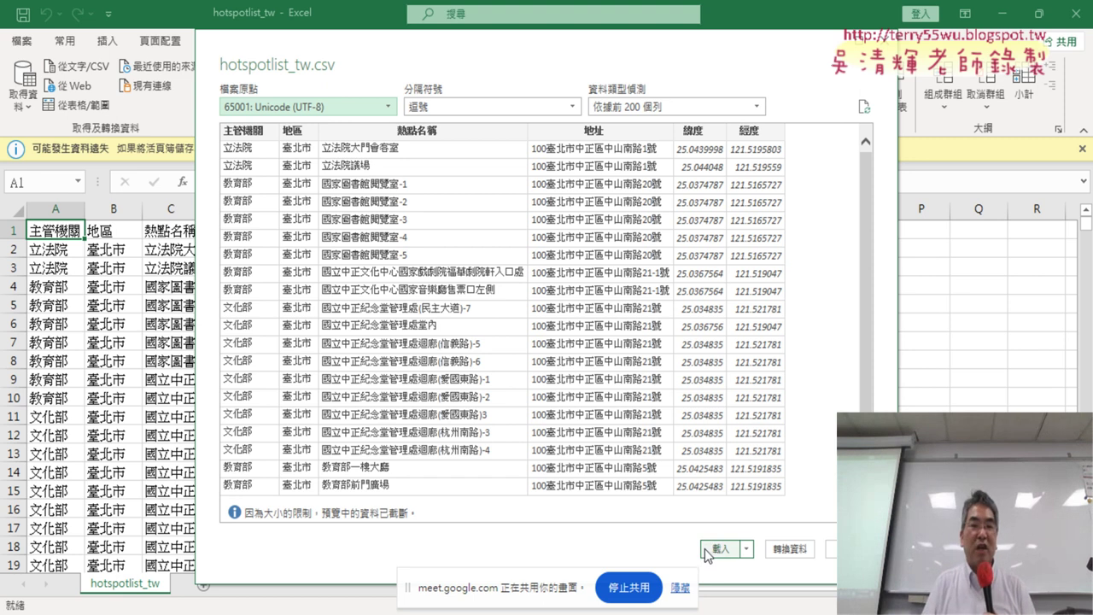
click(709, 546)
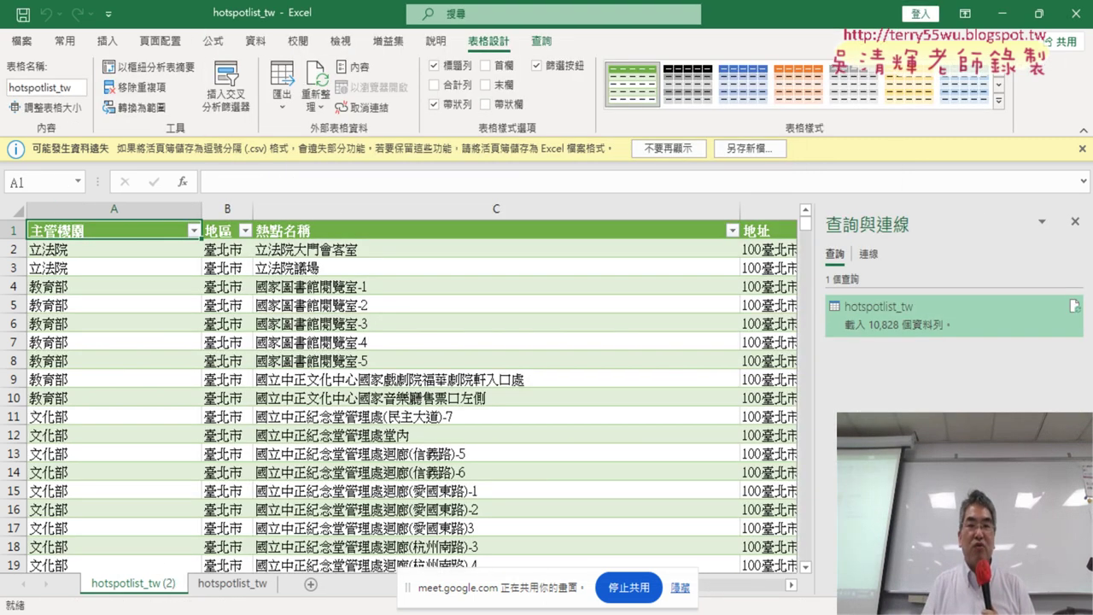
click(1076, 221)
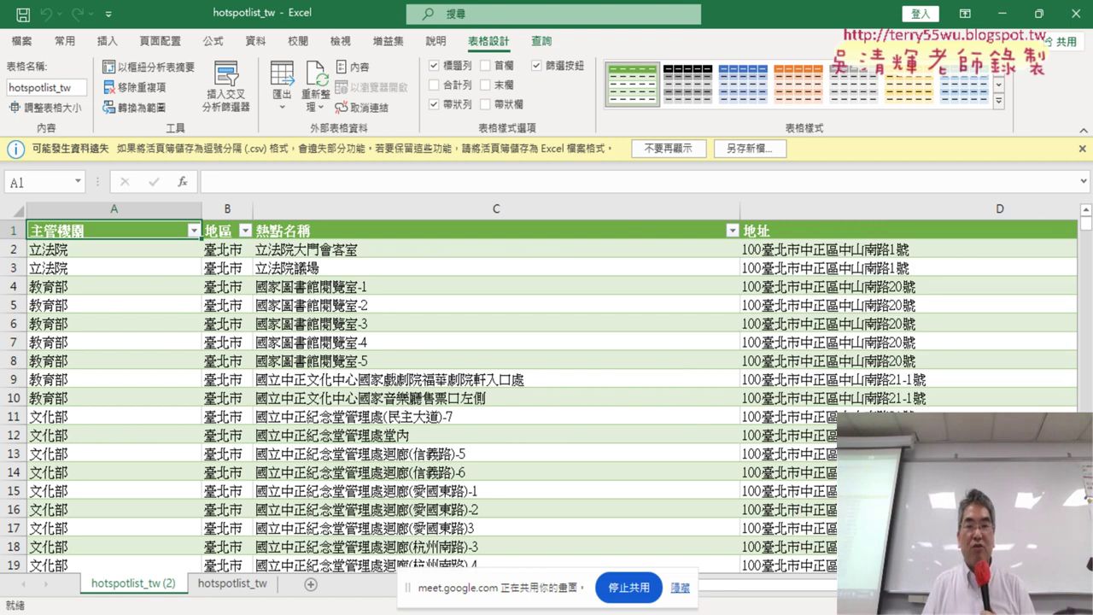
drag(751, 585, 862, 585)
click(722, 248)
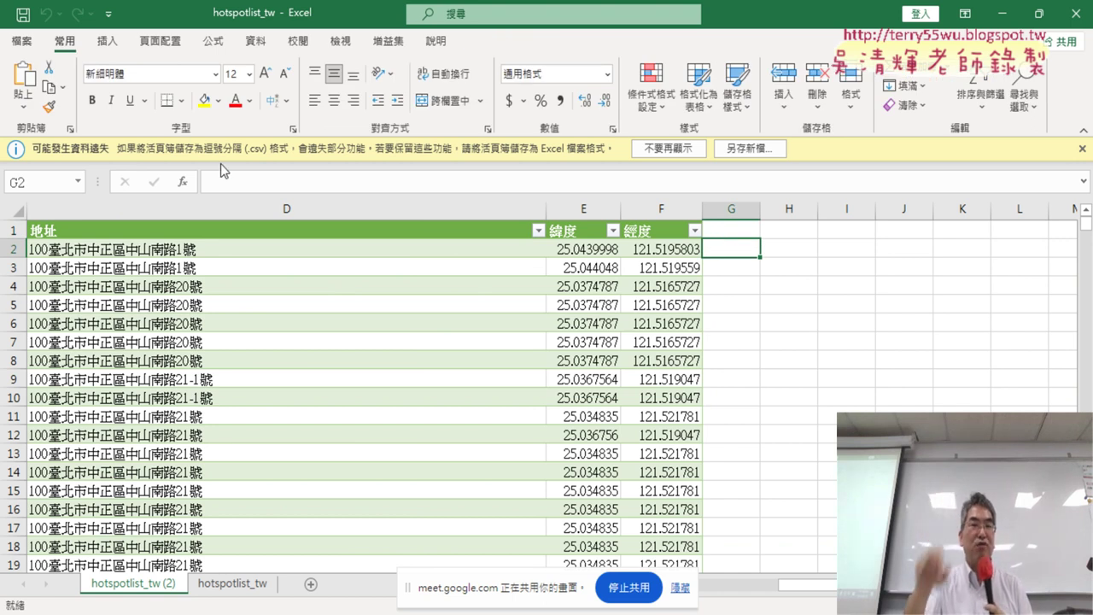
click(252, 271)
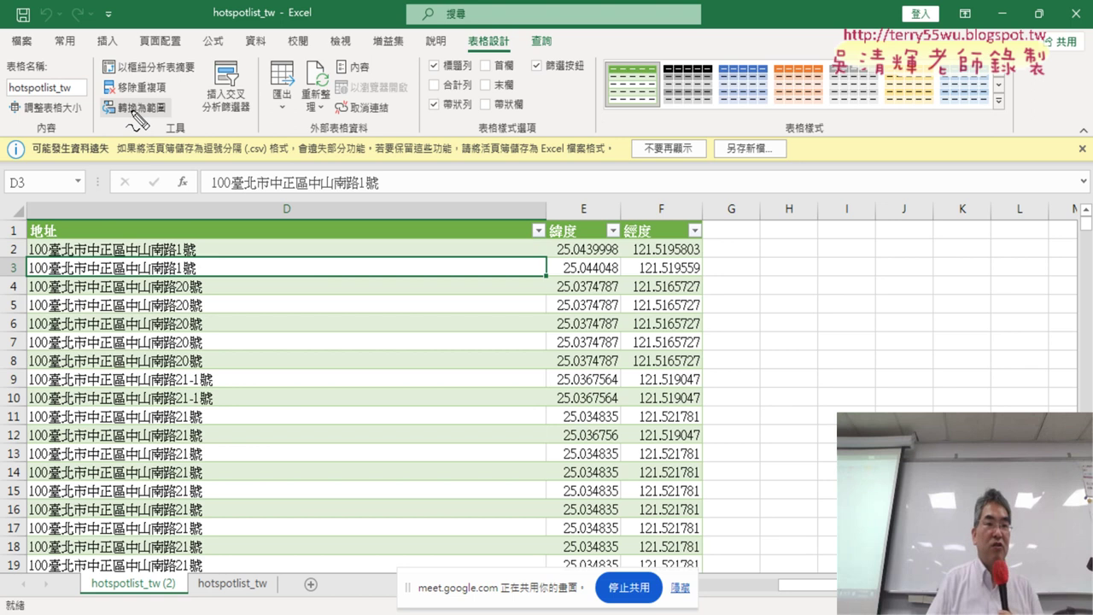
Step: Mark the table tools, address column and Convert to Range option with the pen, then clear the ink
drag(491, 28, 531, 32)
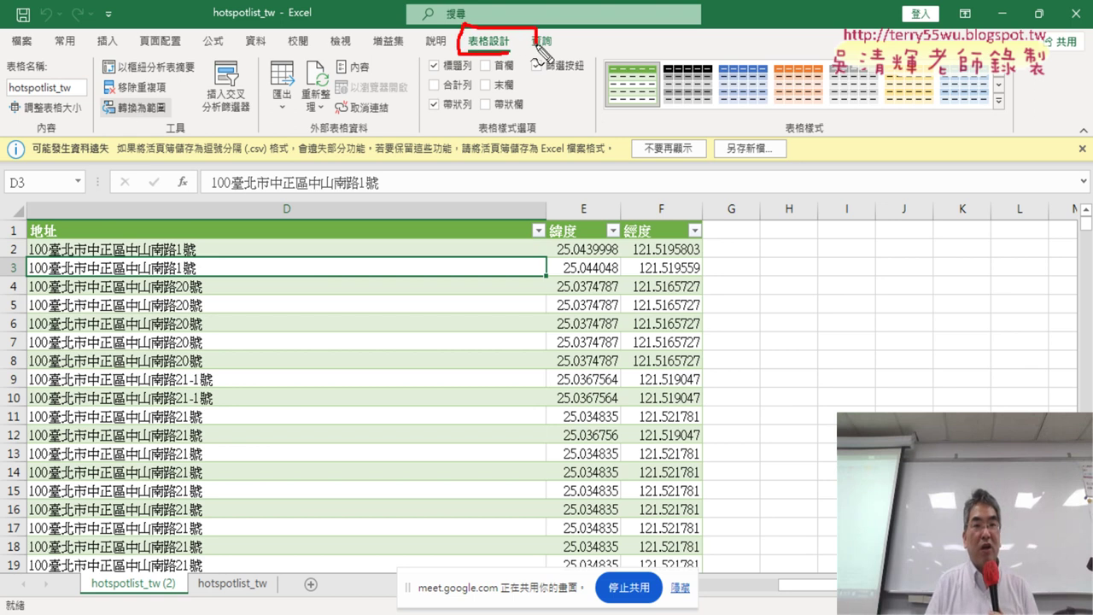
drag(352, 487, 287, 478)
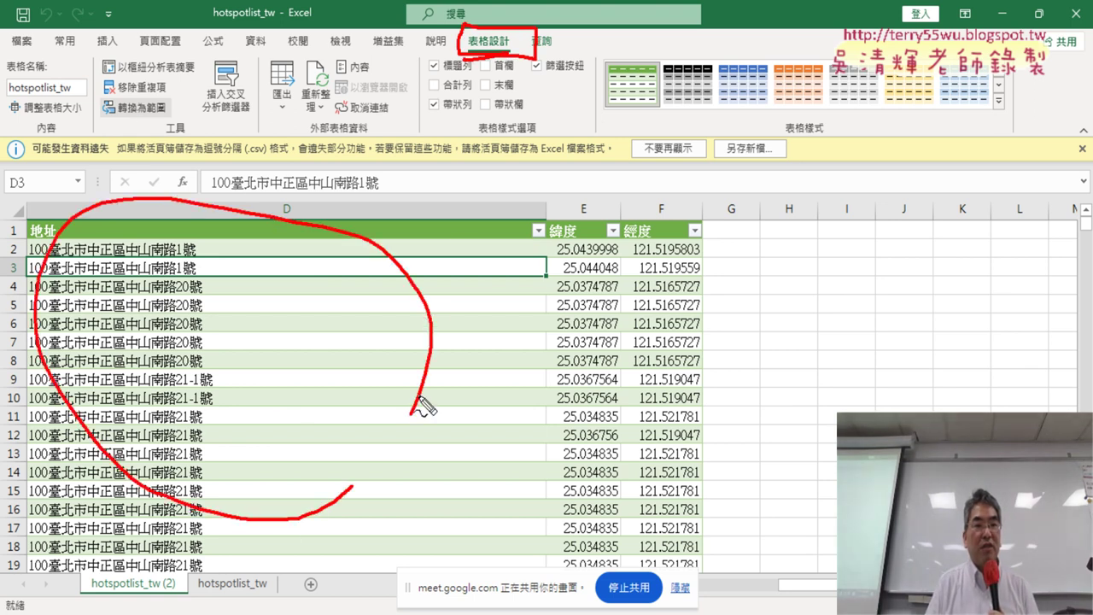
drag(101, 98, 194, 99)
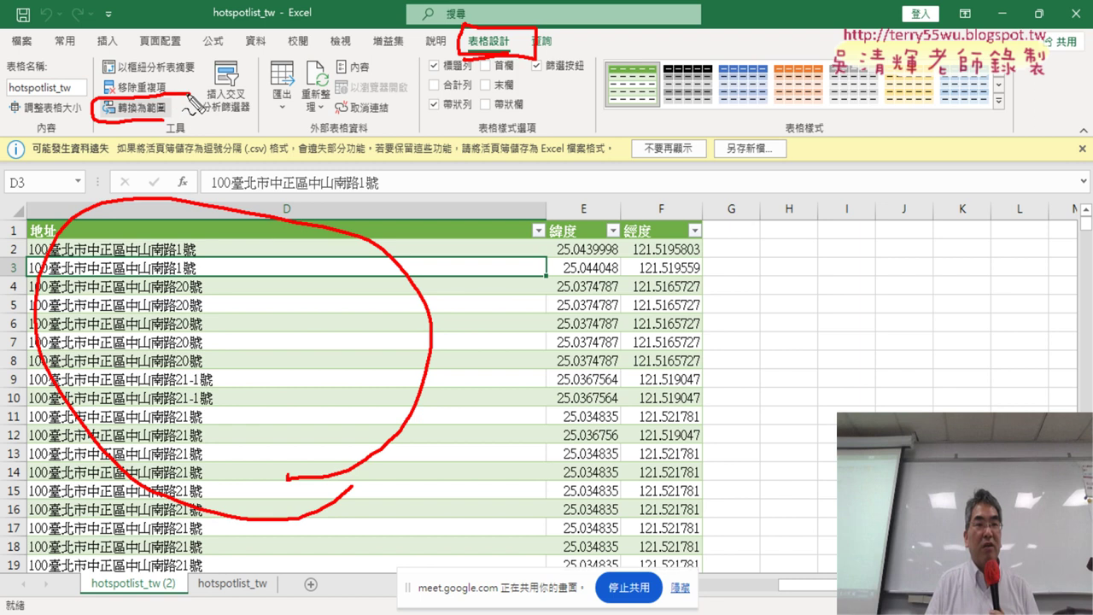
mouse_move(401, 202)
mouse_down()
mouse_move(202, 106)
mouse_move(224, 103)
mouse_move(212, 126)
mouse_up()
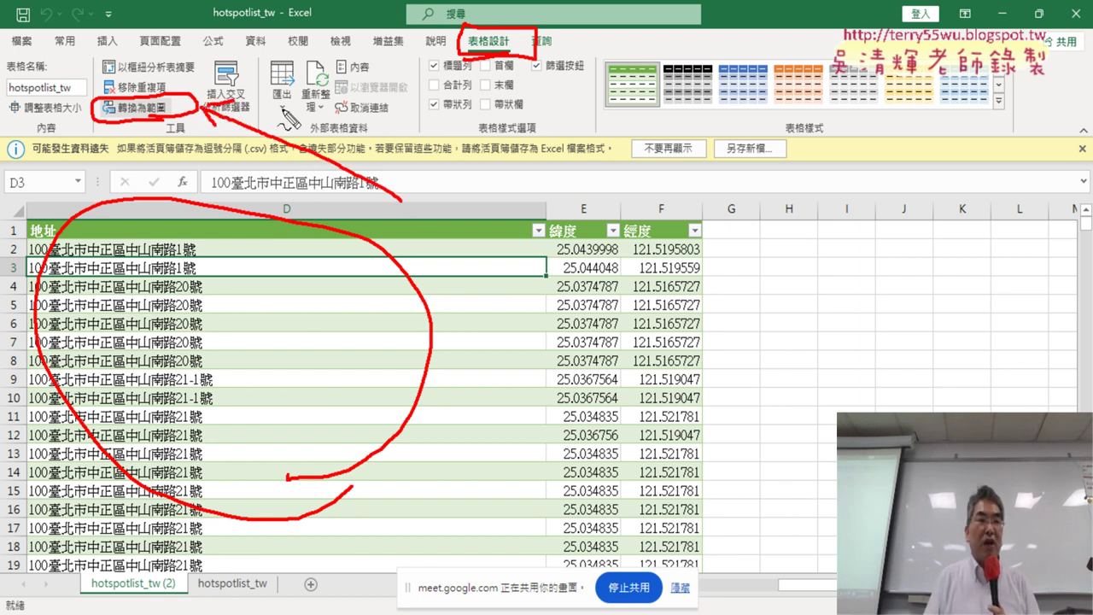
mouse_move(154, 119)
mouse_down()
mouse_move(171, 96)
mouse_move(161, 124)
mouse_up()
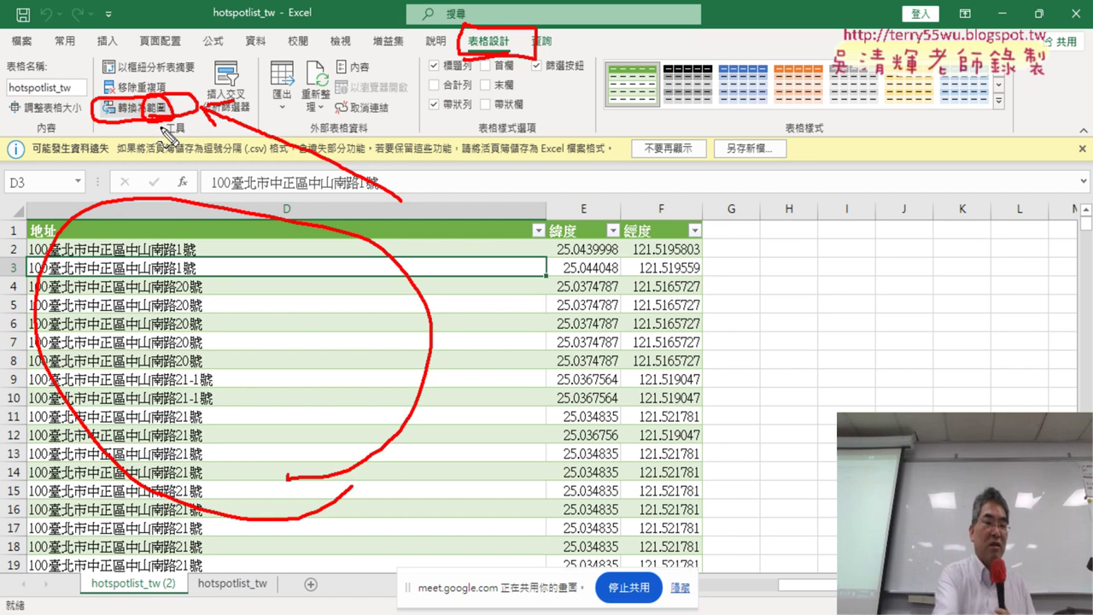
key(Escape)
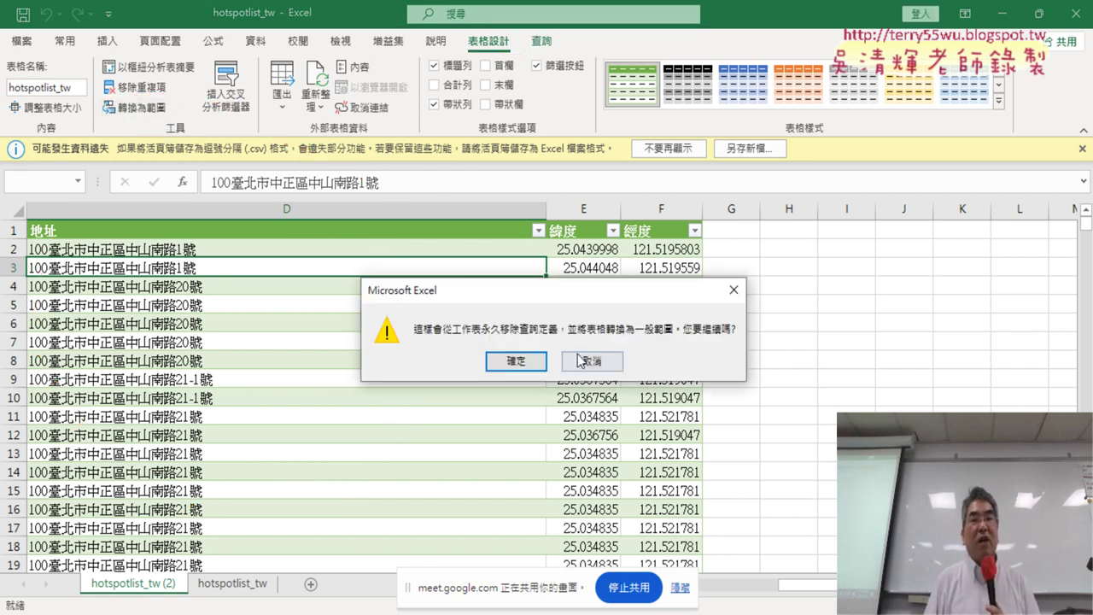
Step: Confirm converting the hotspot table to a normal range and hide the Meet sharing bar
click(530, 362)
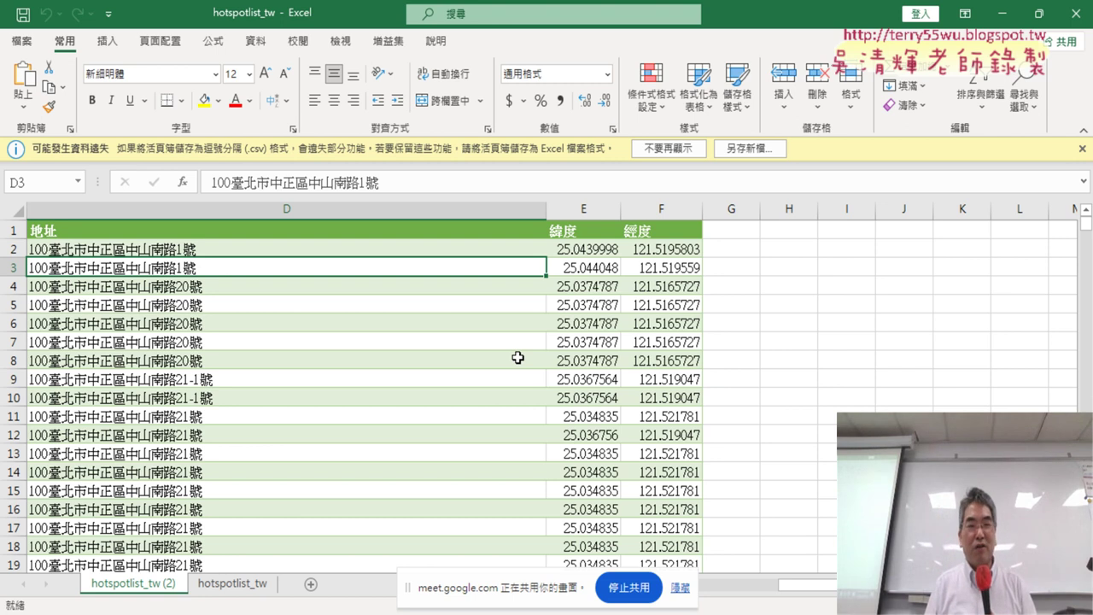
click(681, 588)
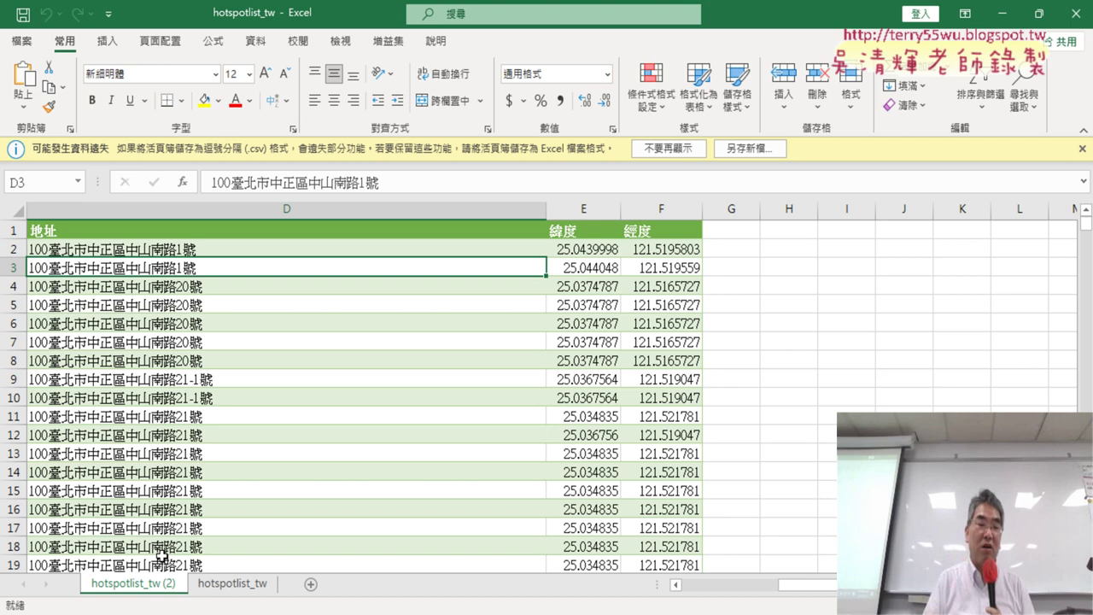
Step: Delete the hotspotlist_tw (2) sheet
right_click(150, 599)
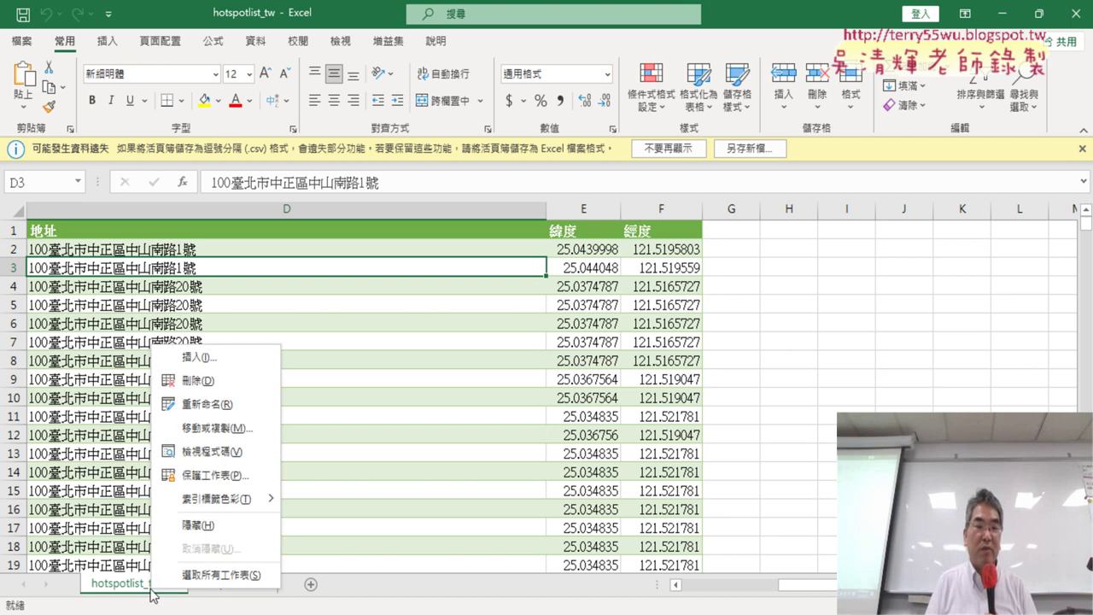
click(212, 380)
click(515, 362)
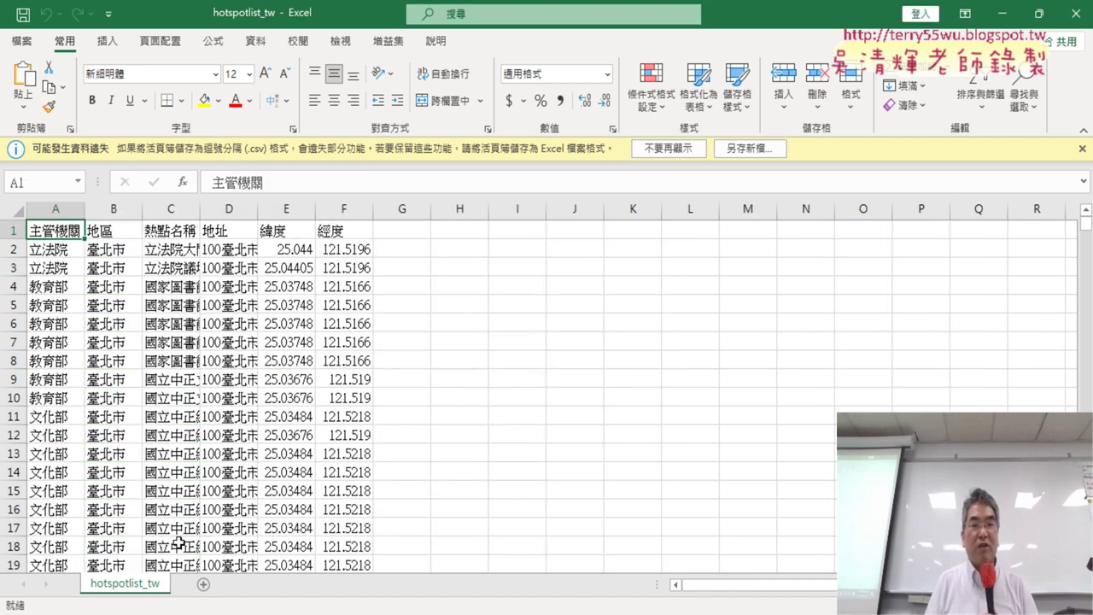
Step: Save the workbook to the Desktop as an Excel Macro-Enabled Workbook
click(756, 149)
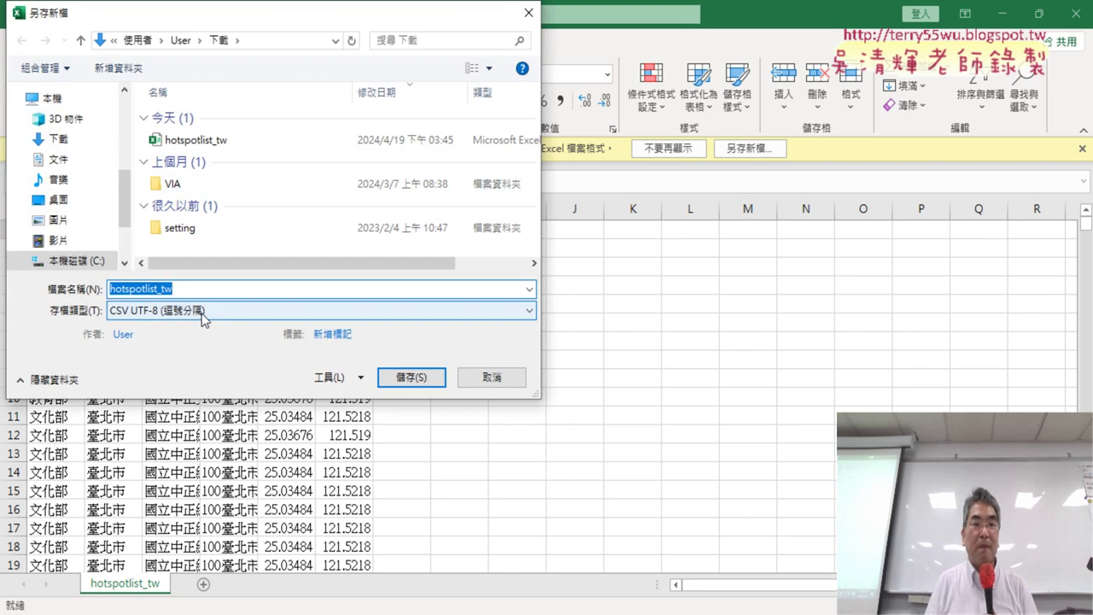
click(203, 312)
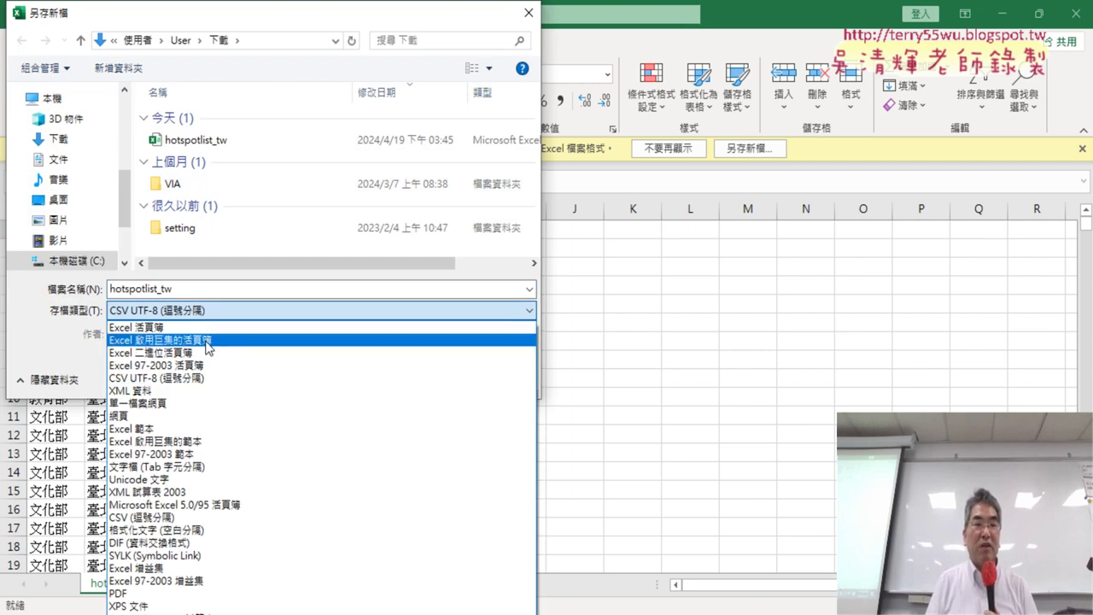
click(179, 341)
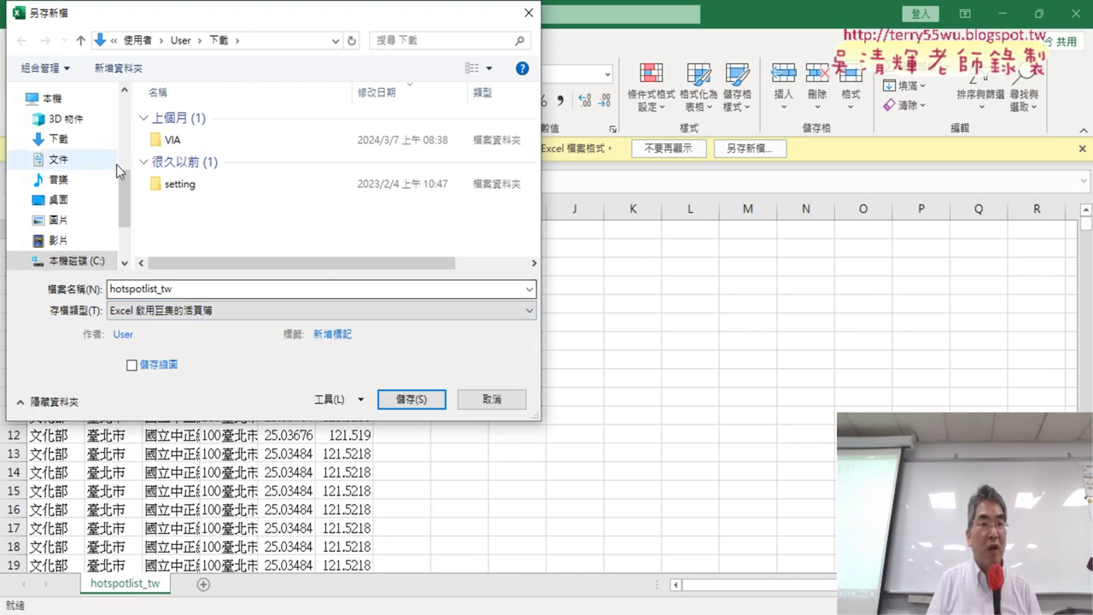
click(58, 202)
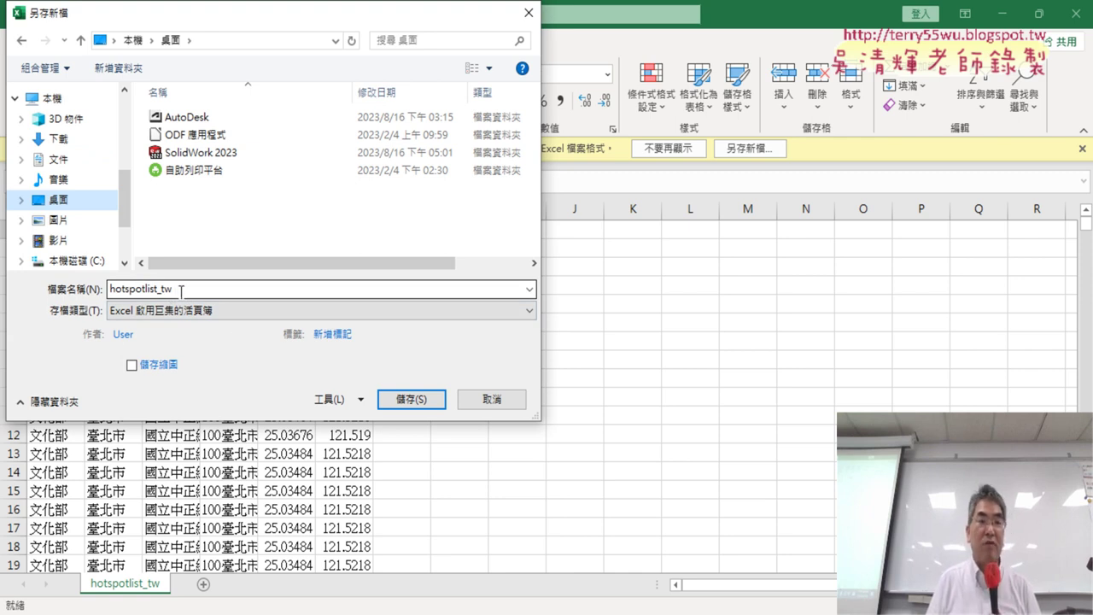
click(405, 408)
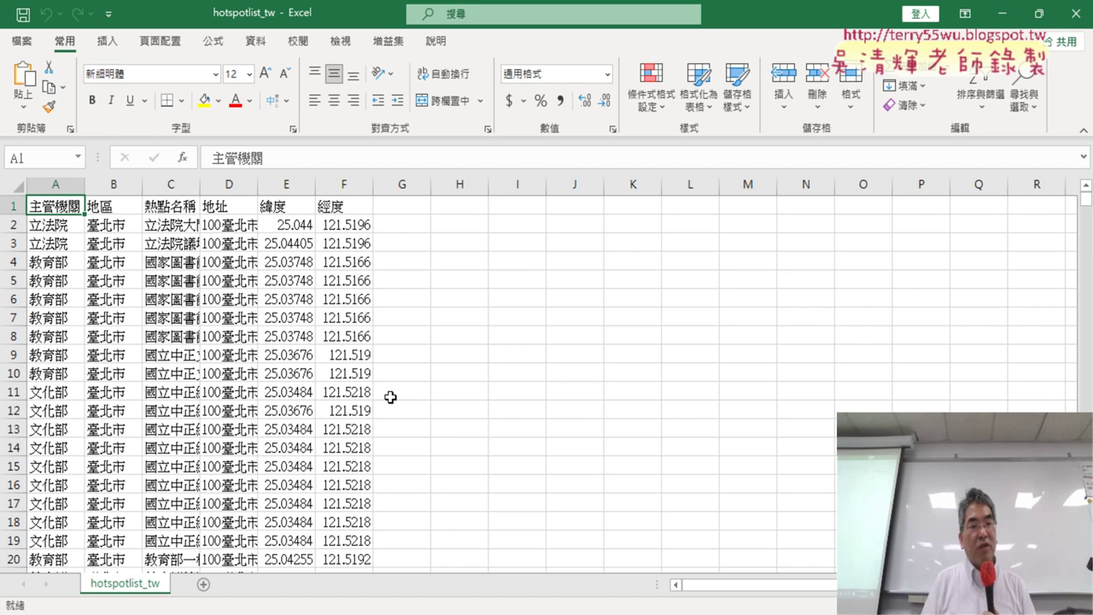
Step: Widen the 地區 column and jump between top and bottom to confirm the data ends at row 10829
drag(143, 183, 154, 183)
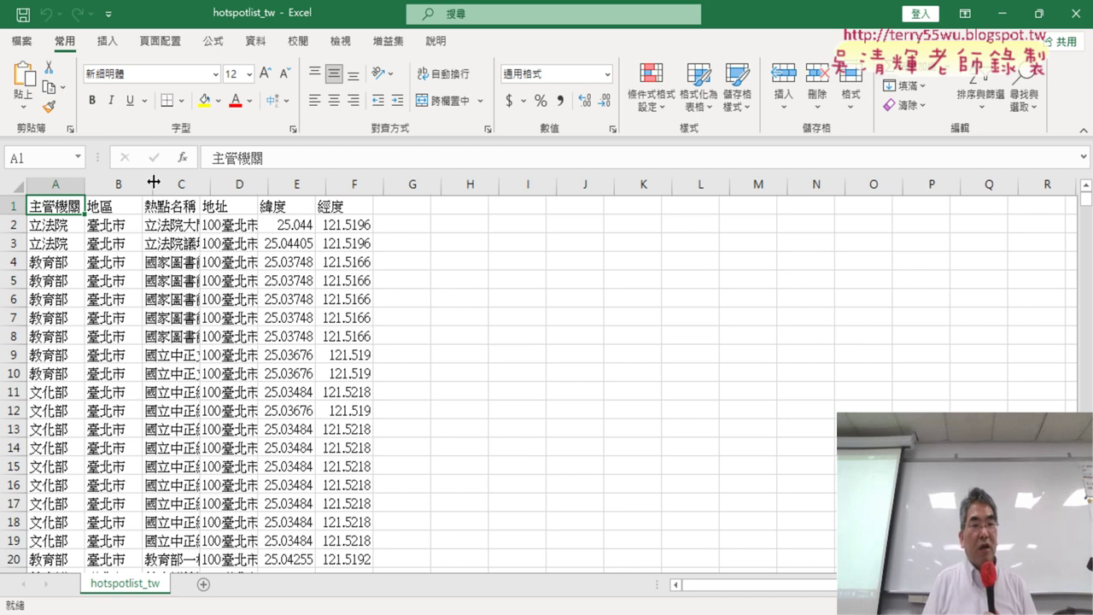
click(117, 183)
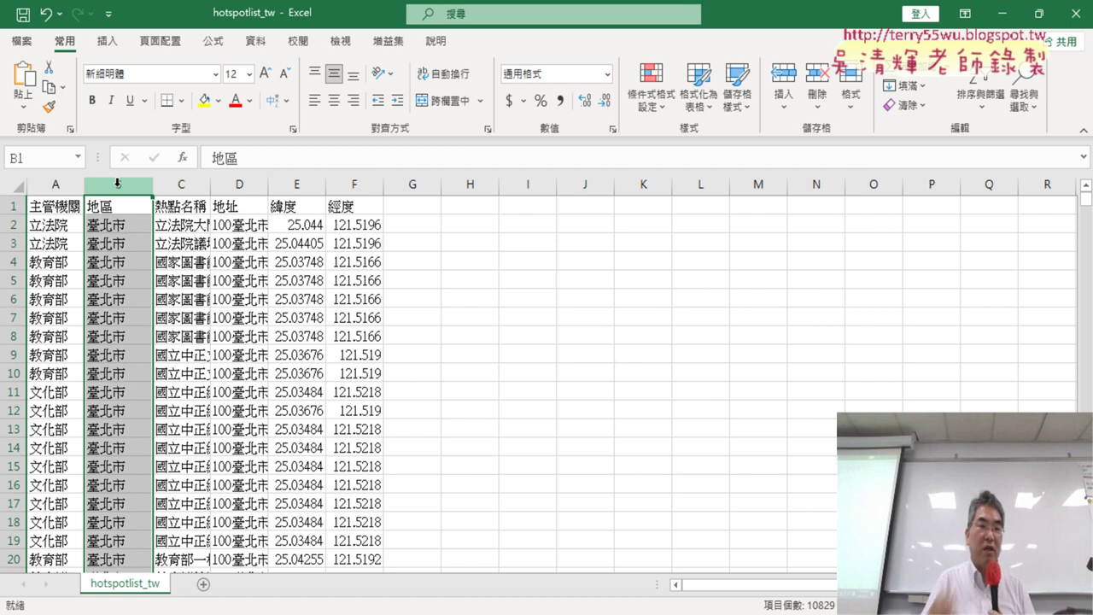
click(126, 209)
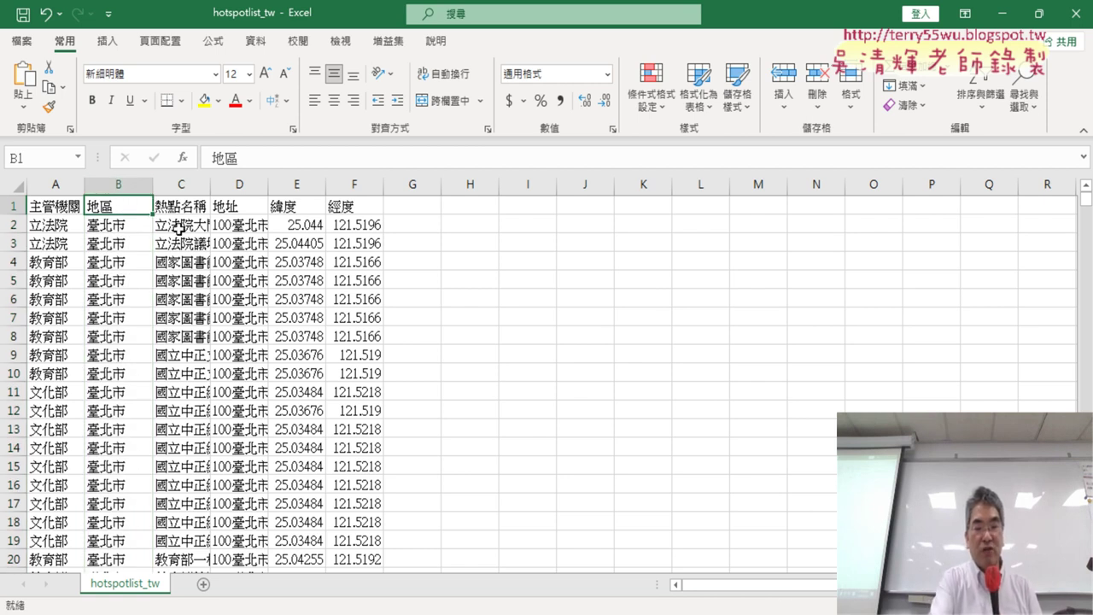
key(ctrl+Down)
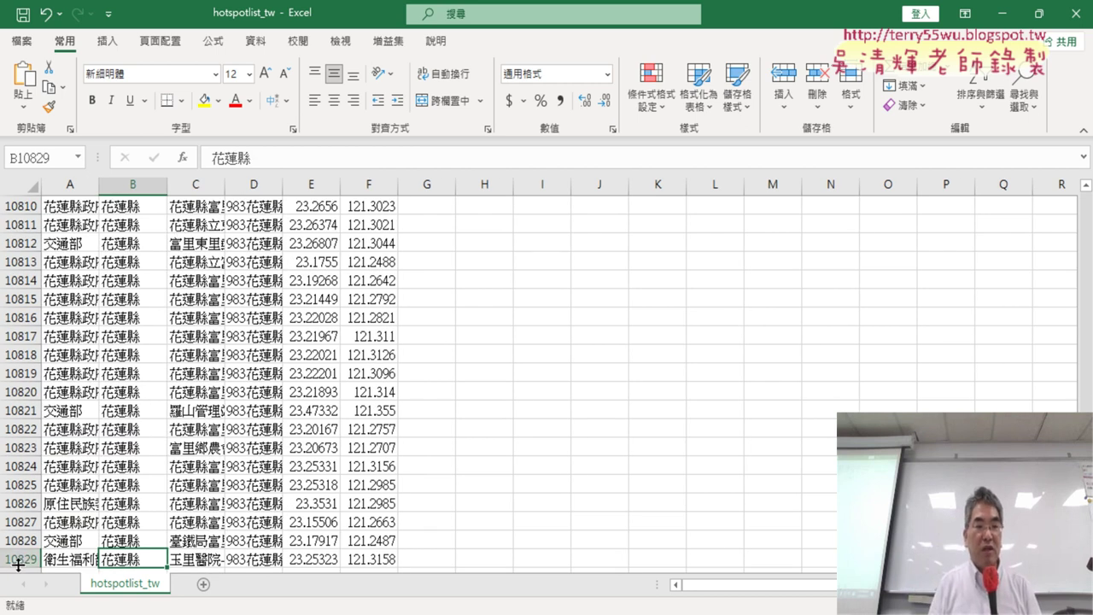
click(7, 559)
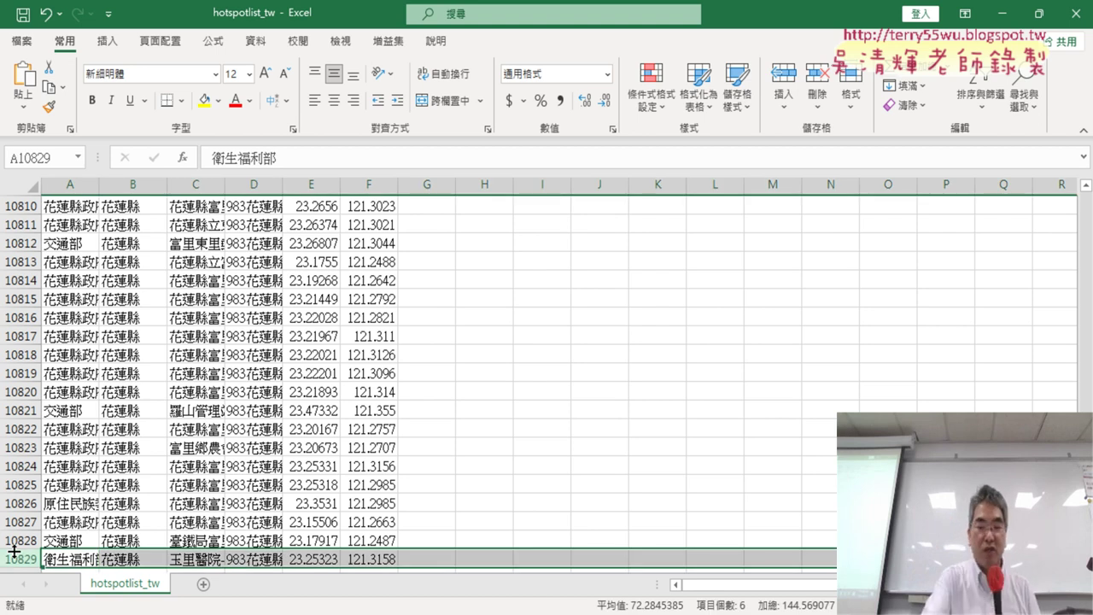
key(ctrl+Home)
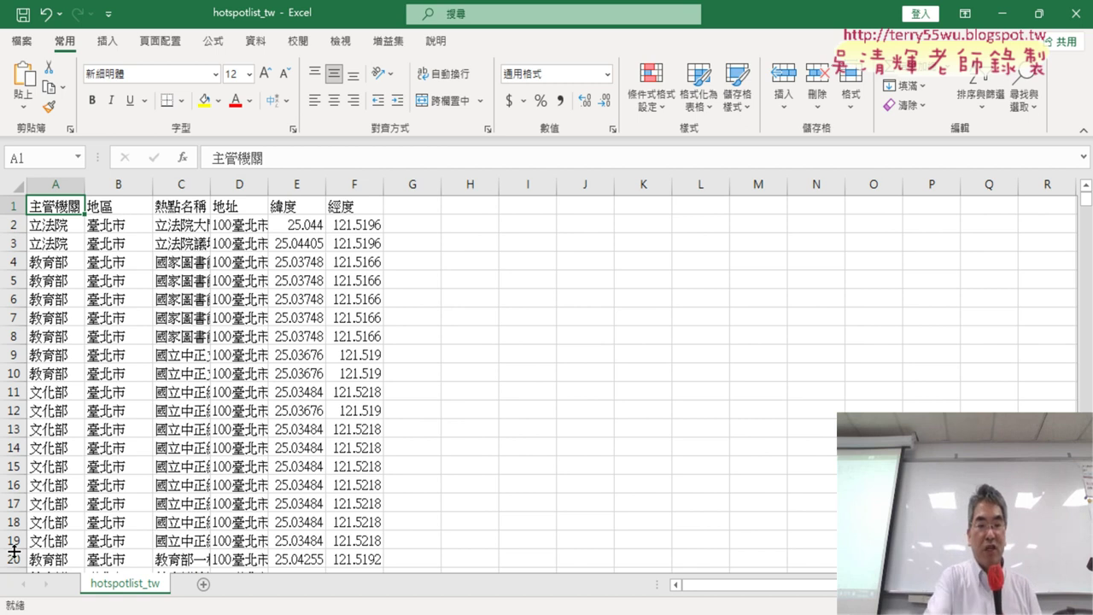
key(ctrl+Down)
key(ctrl+Up)
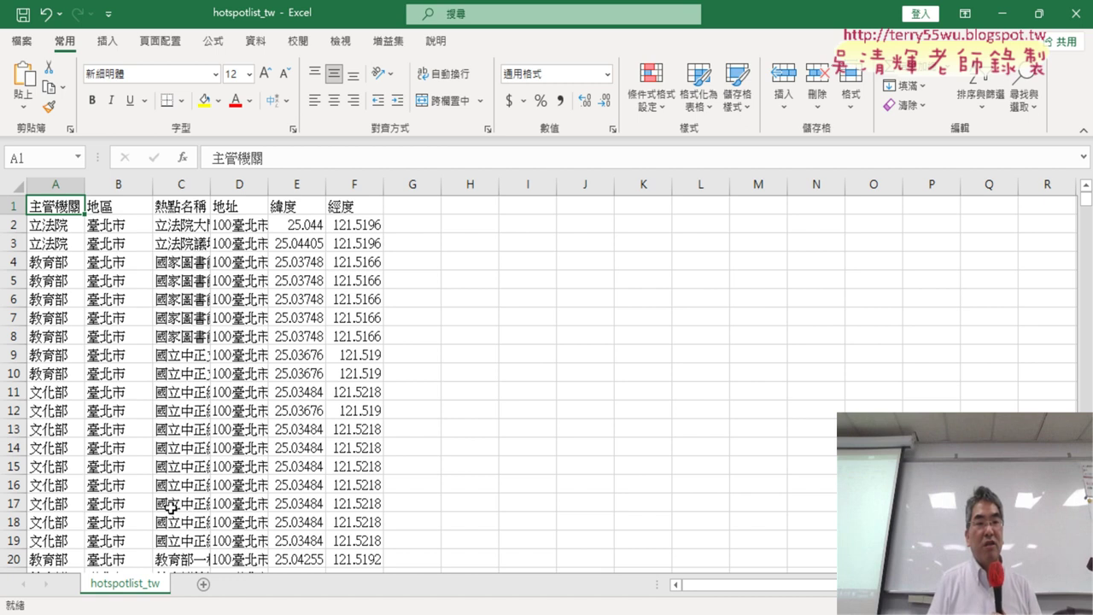
click(121, 186)
scroll(202, 313, down, 3)
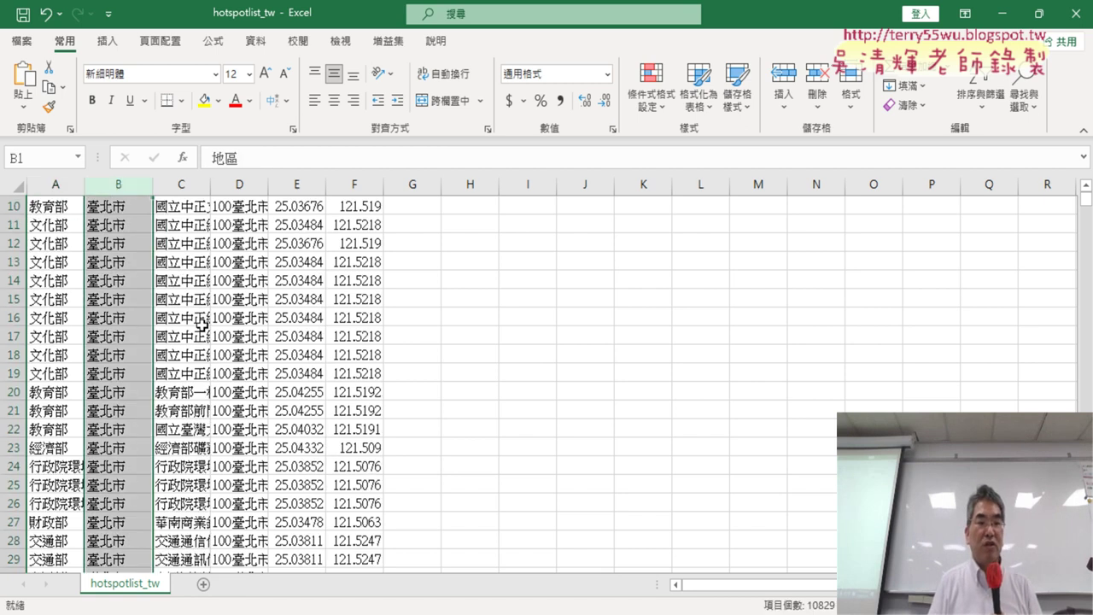
scroll(202, 312, down, 6)
scroll(203, 313, down, 5)
scroll(202, 312, down, 7)
scroll(202, 313, down, 4)
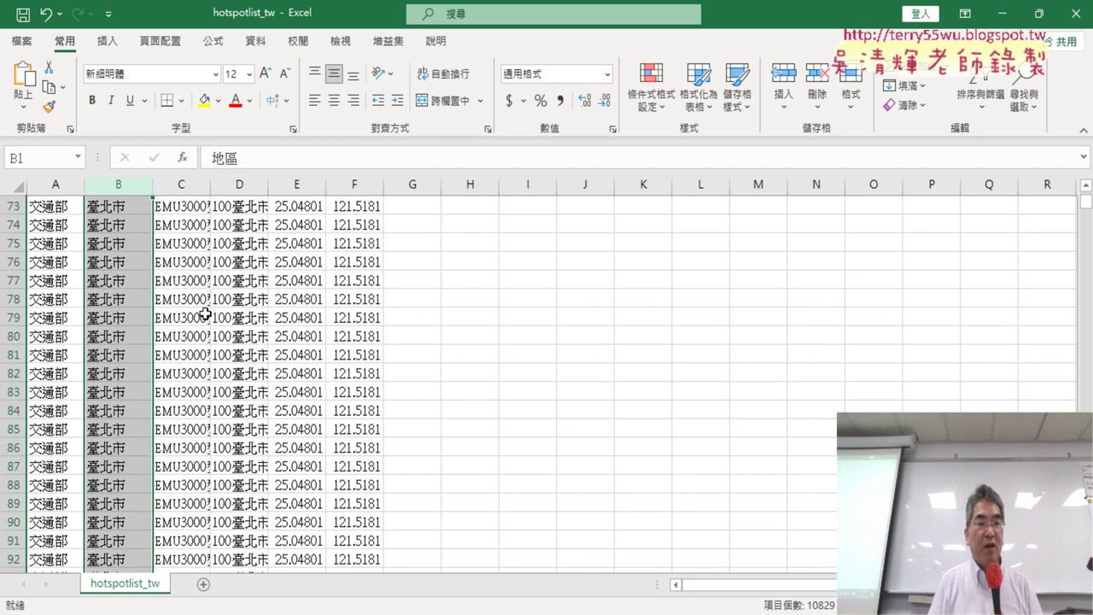
scroll(202, 312, down, 8)
scroll(203, 313, down, 8)
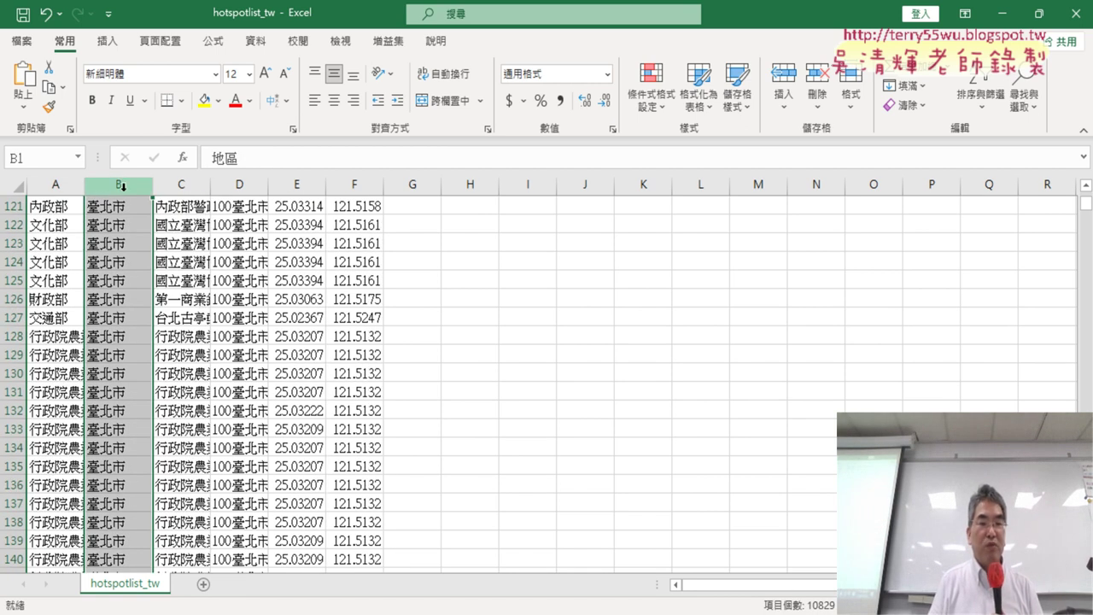
scroll(162, 333, down, 7)
scroll(125, 342, down, 5)
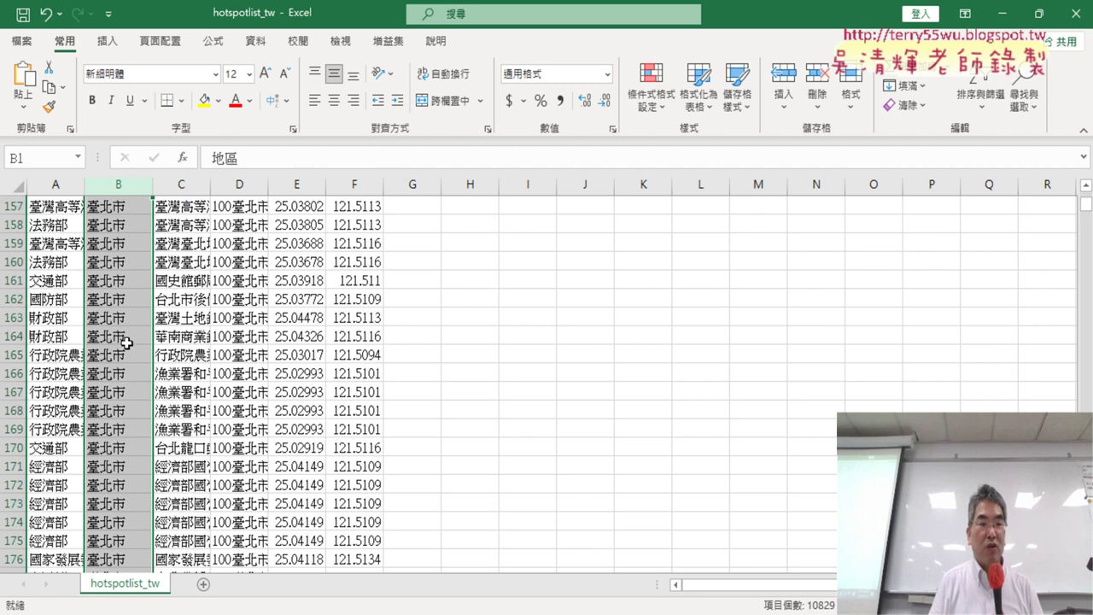
scroll(125, 341, down, 6)
scroll(125, 348, down, 6)
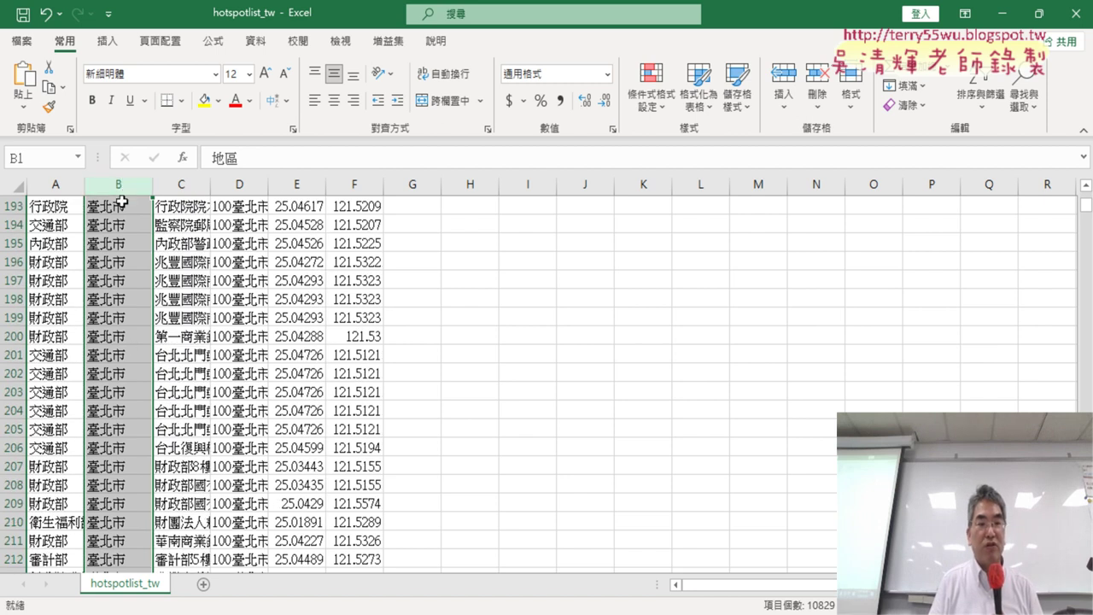
scroll(140, 382, down, 4)
scroll(142, 387, down, 8)
scroll(142, 387, down, 7)
scroll(142, 392, down, 6)
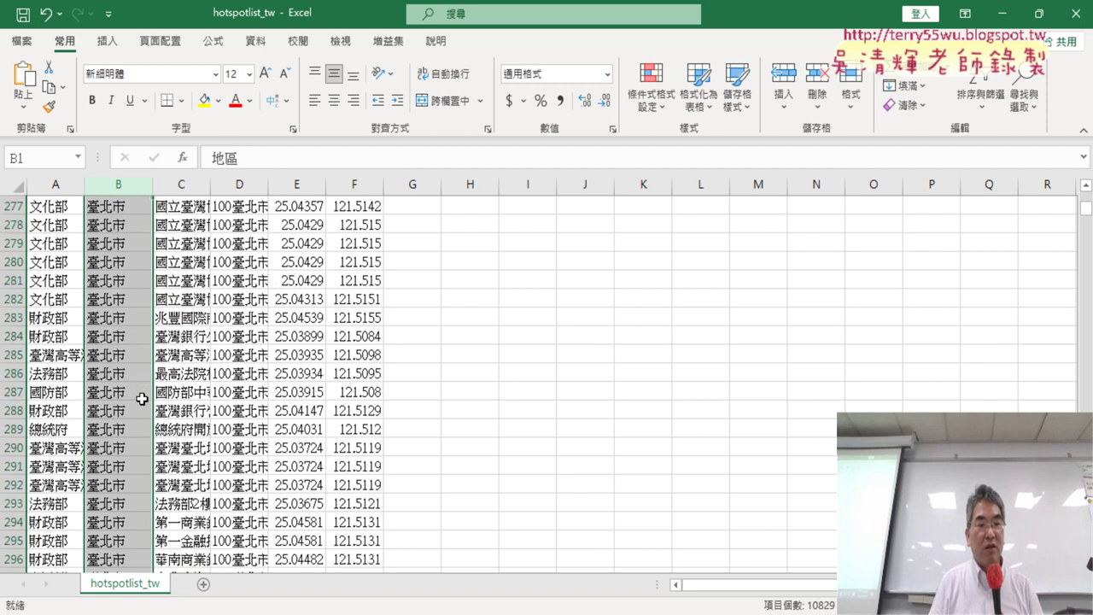
scroll(141, 395, down, 10)
scroll(142, 402, down, 6)
scroll(142, 403, down, 6)
scroll(142, 407, down, 8)
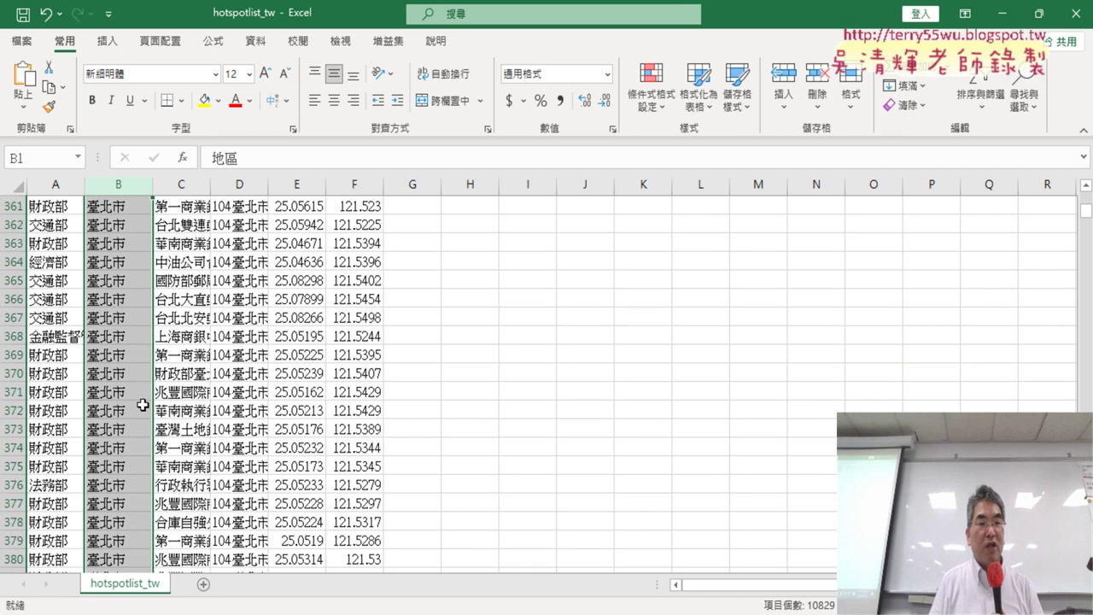
scroll(142, 408, down, 6)
scroll(146, 464, down, 6)
scroll(129, 504, down, 9)
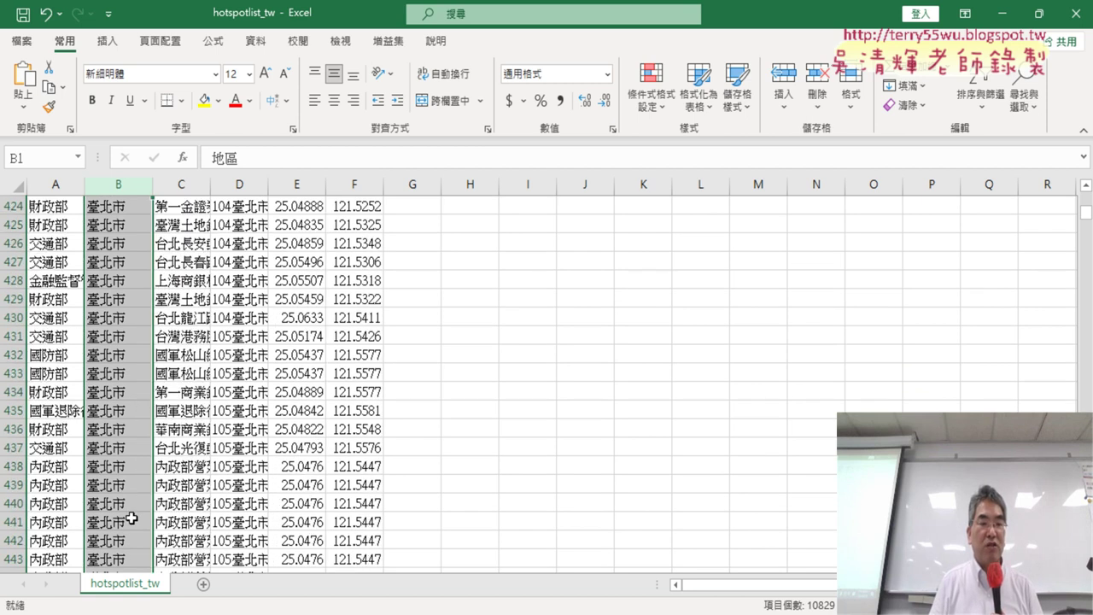
scroll(130, 512, down, 9)
scroll(132, 513, down, 8)
scroll(133, 514, down, 7)
scroll(133, 514, down, 9)
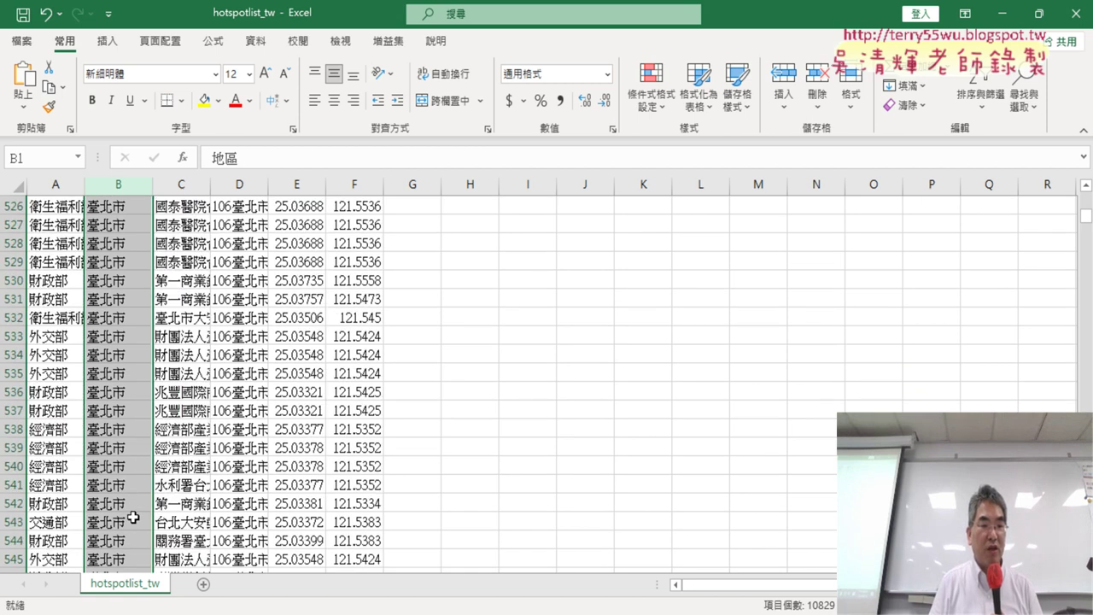
scroll(134, 515, down, 6)
scroll(134, 516, down, 4)
scroll(134, 517, down, 5)
scroll(134, 515, down, 5)
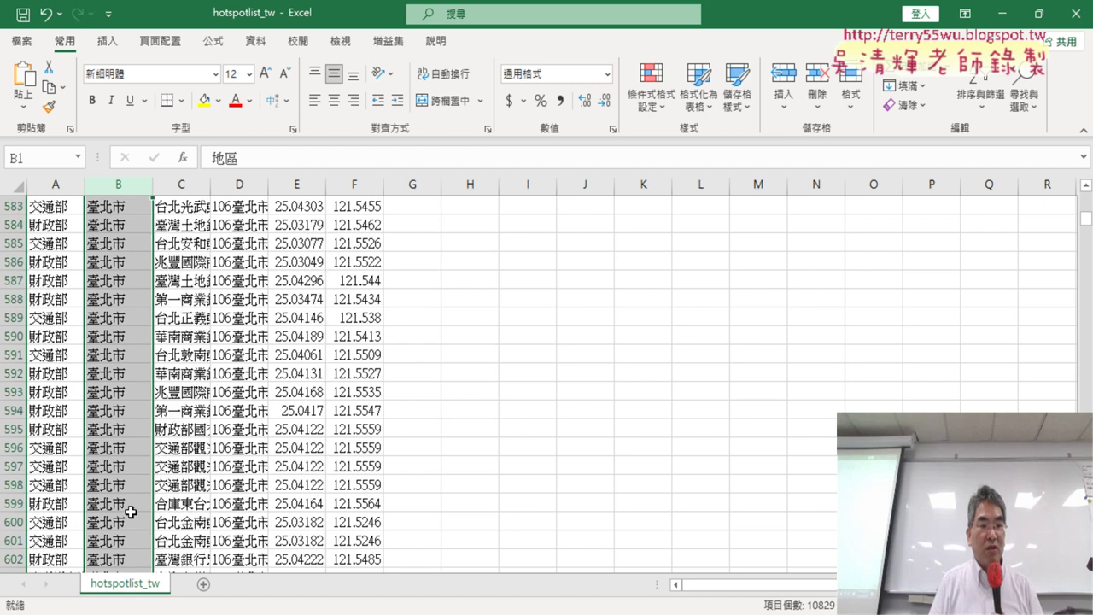
scroll(131, 514, down, 5)
scroll(130, 512, down, 8)
scroll(130, 514, down, 7)
scroll(130, 513, down, 9)
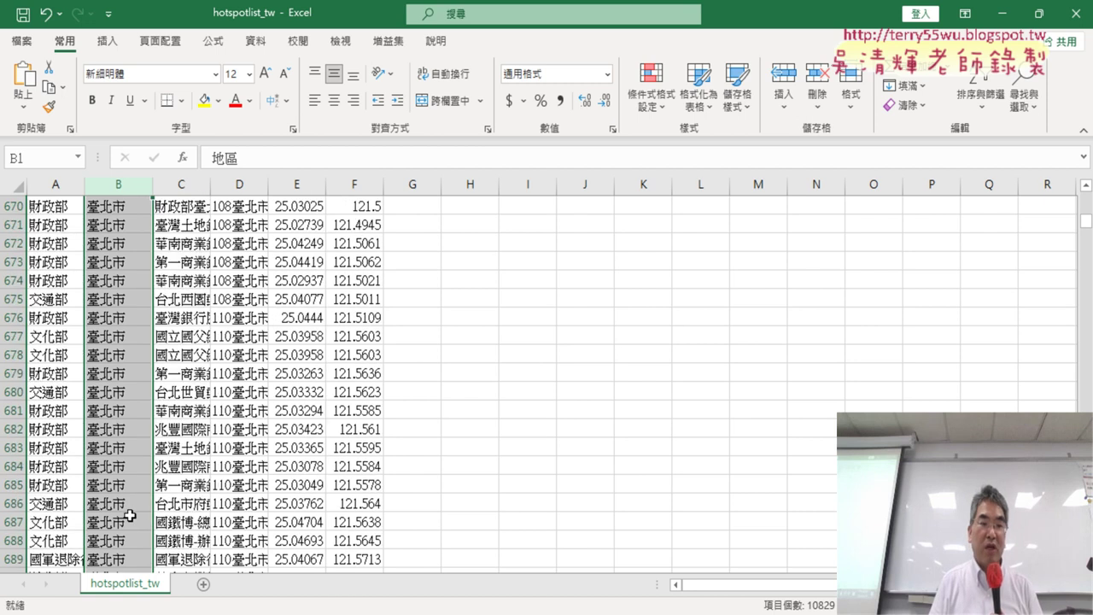
scroll(130, 512, up, 2)
scroll(130, 512, up, 4)
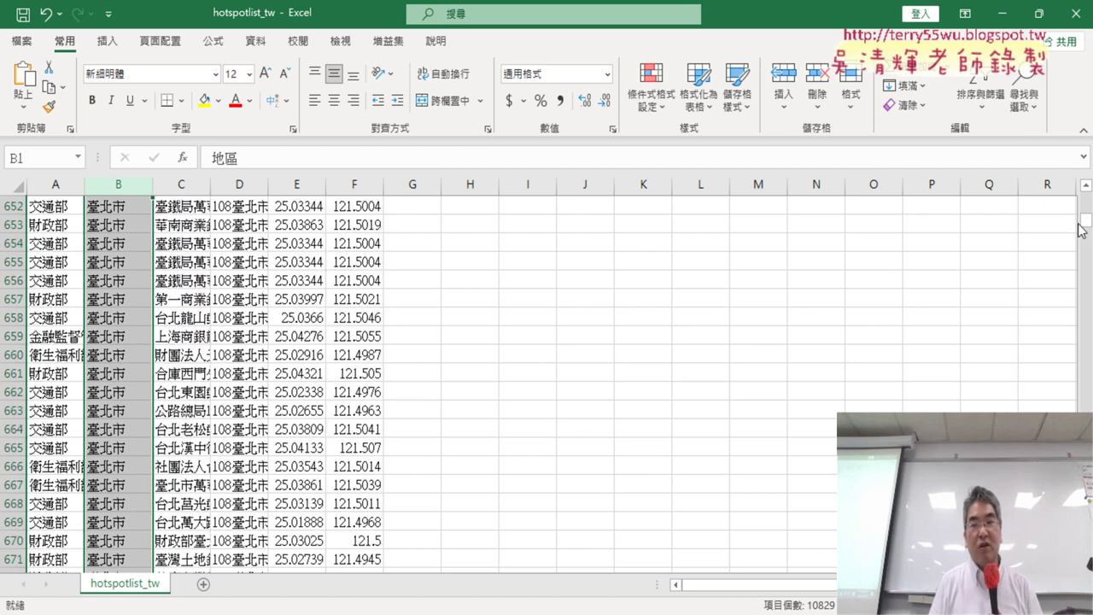
Step: Widen columns C (熱點名稱) and D (地址), then select cell B7
drag(1086, 220, 1086, 200)
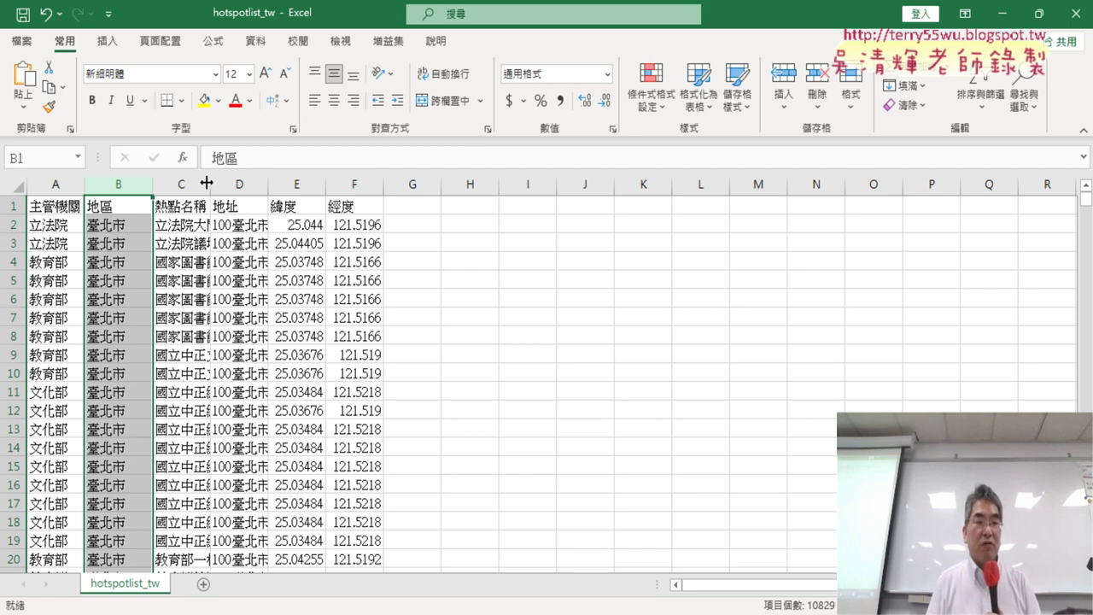
drag(206, 182, 310, 183)
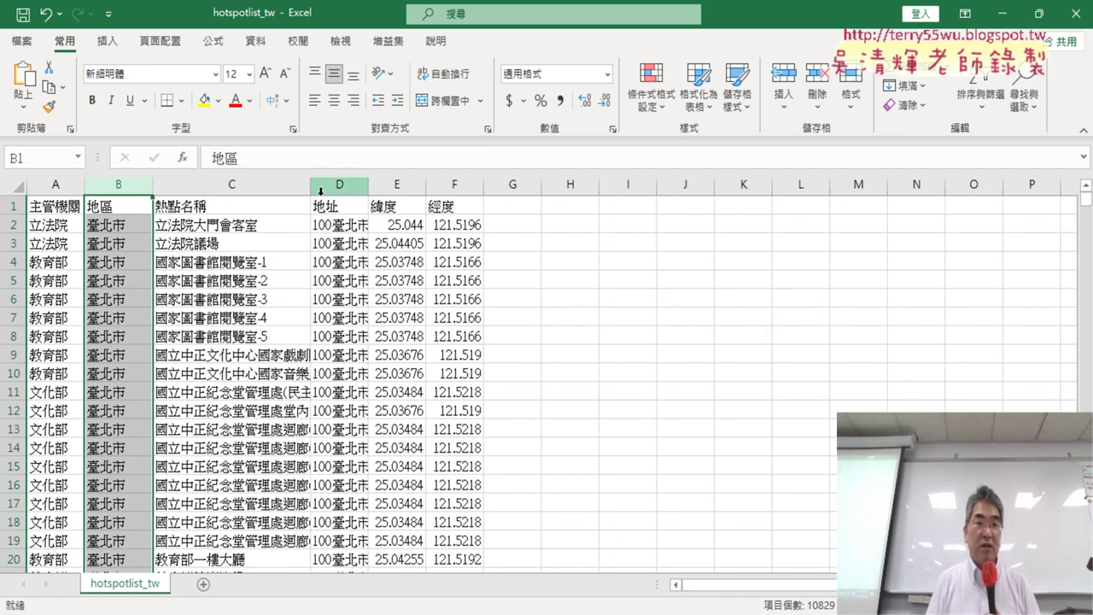
drag(368, 183, 429, 183)
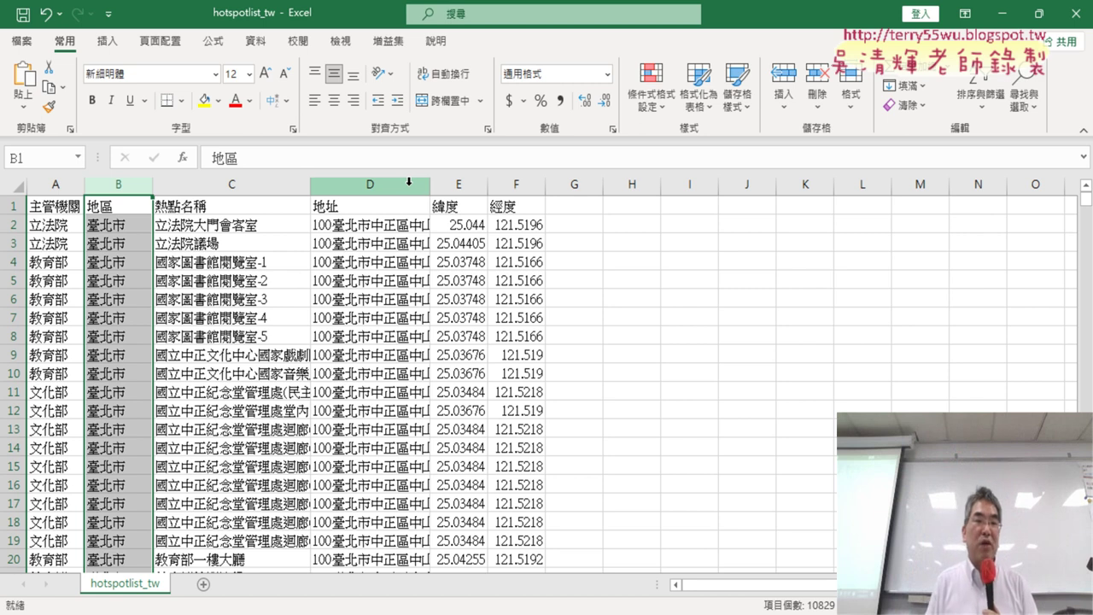
click(112, 314)
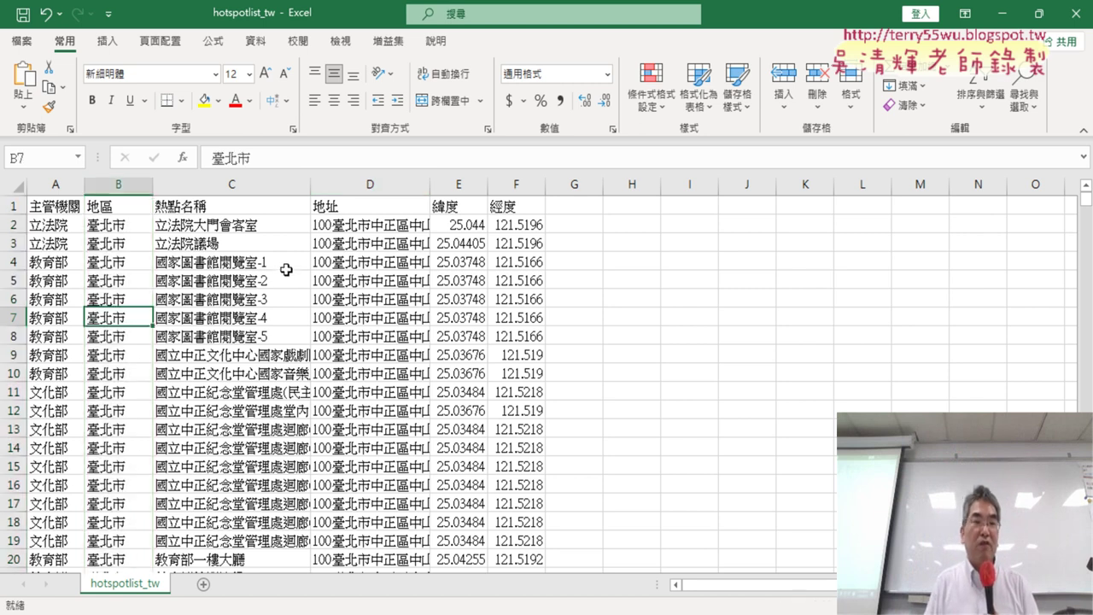
Step: Create a PivotTable on a new worksheet from source range hotspotlist_tw!$A$1:$F$10829
click(107, 40)
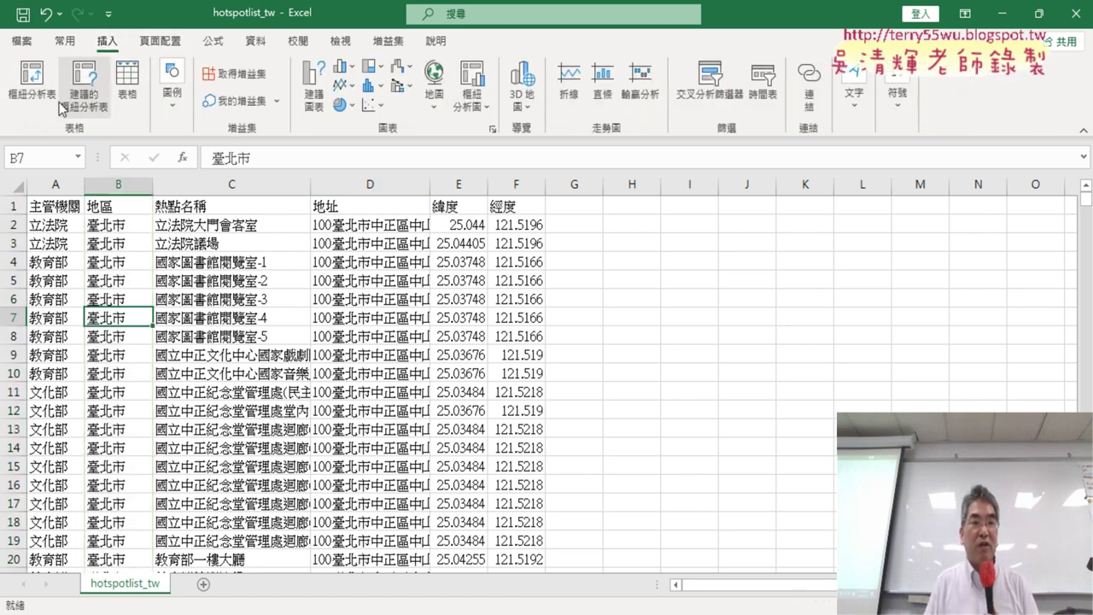
click(37, 90)
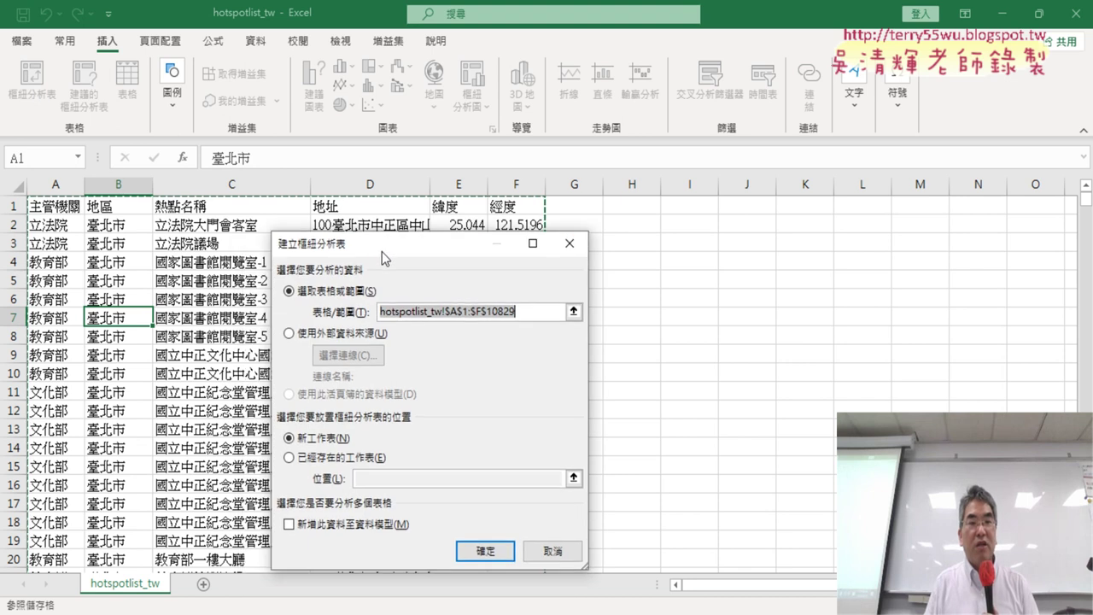
drag(381, 251, 697, 111)
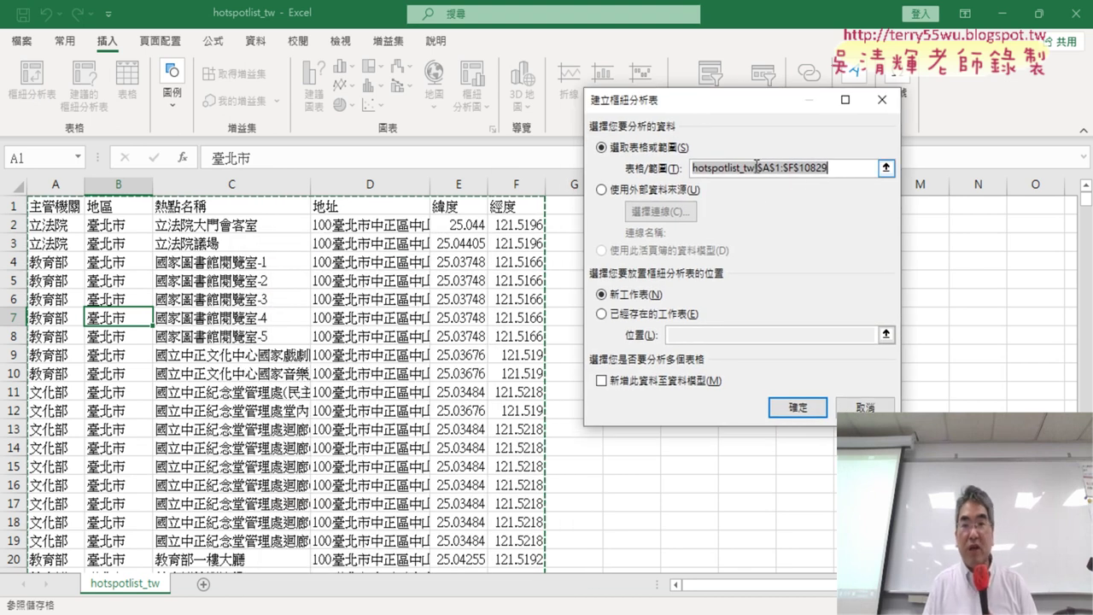
click(707, 167)
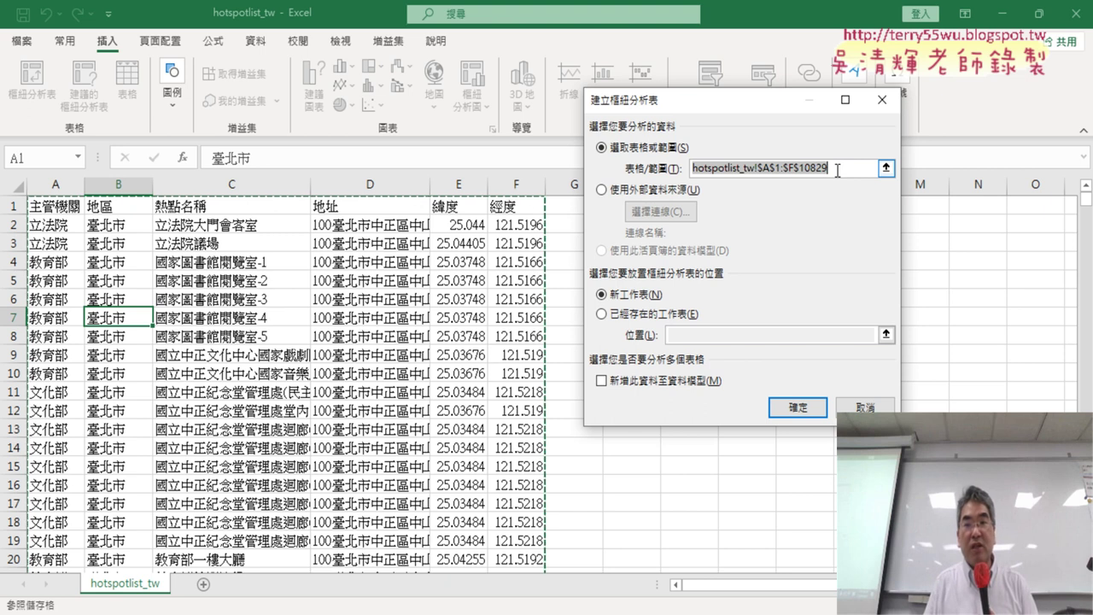
drag(837, 169, 694, 168)
key(Delete)
key(ctrl+z)
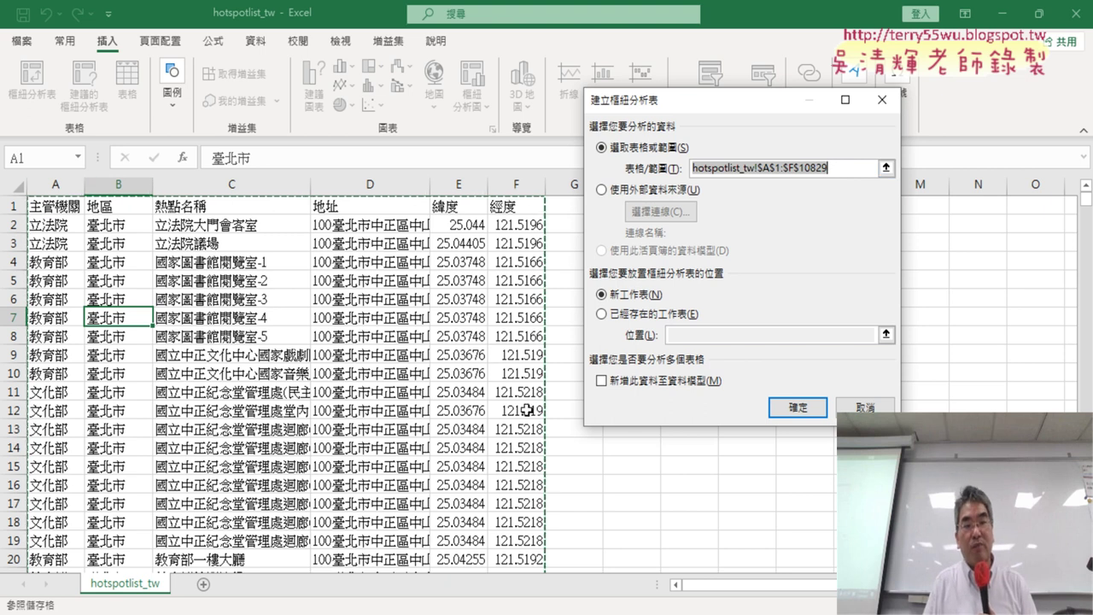
click(844, 164)
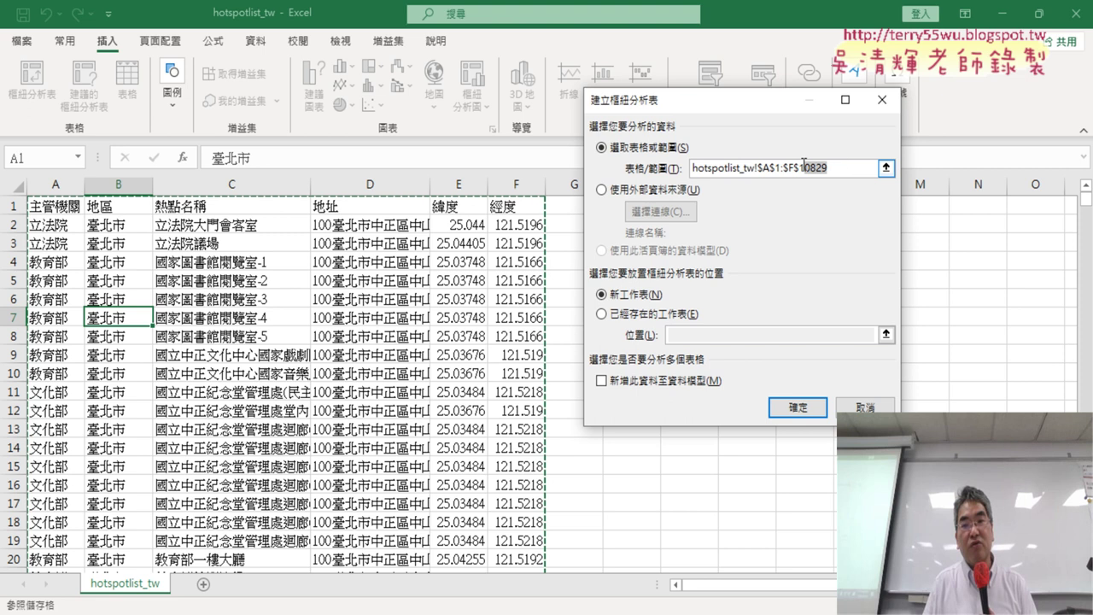
click(803, 403)
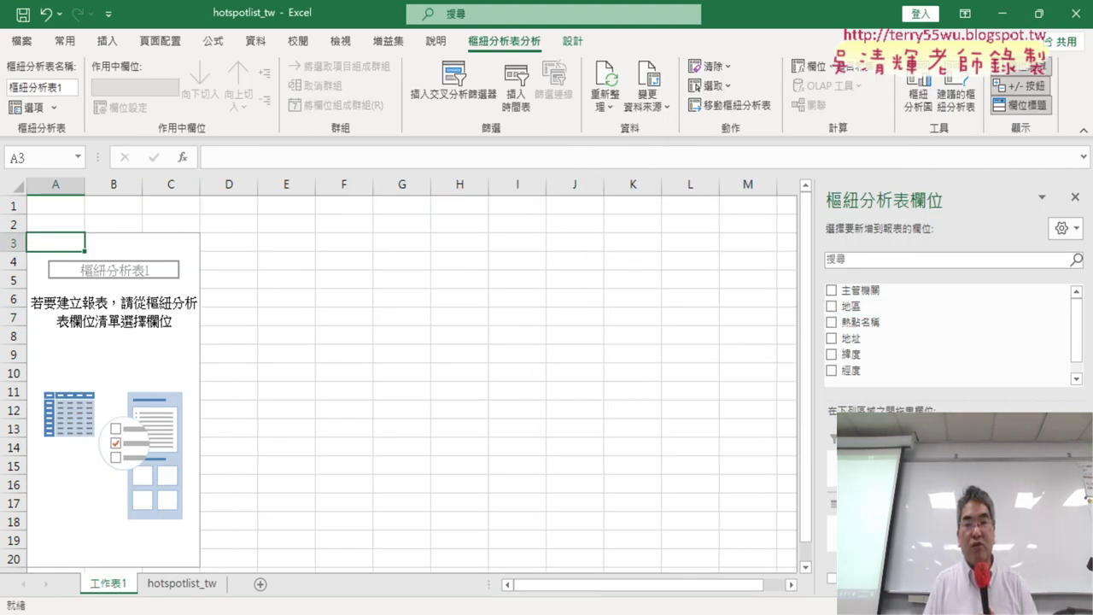
Step: Put 地區 in Rows and Values so each region shows its hotspot count
click(888, 305)
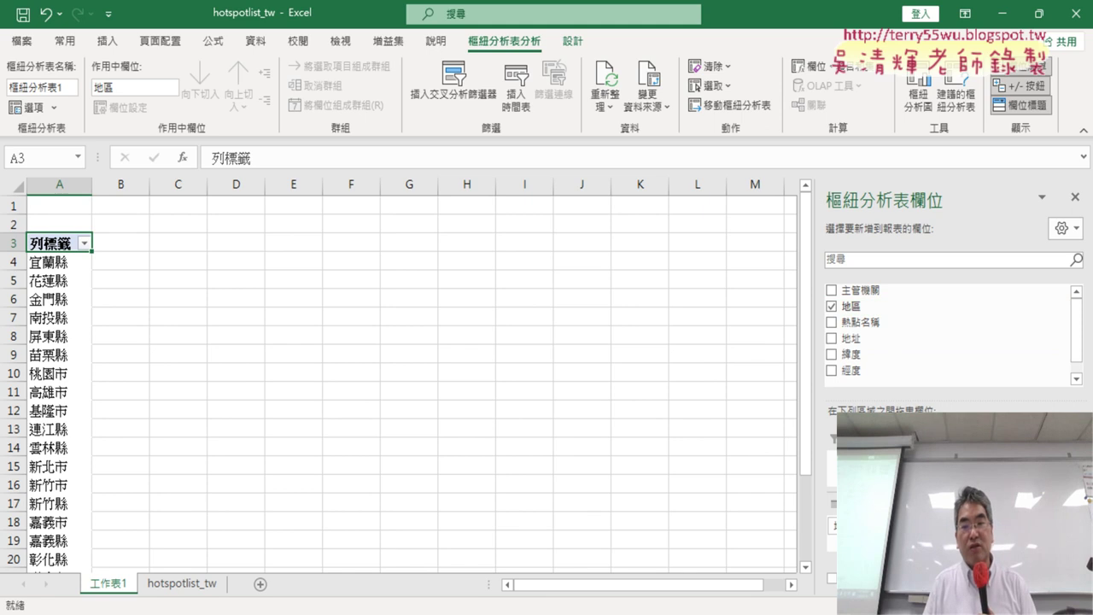
drag(888, 305, 1016, 555)
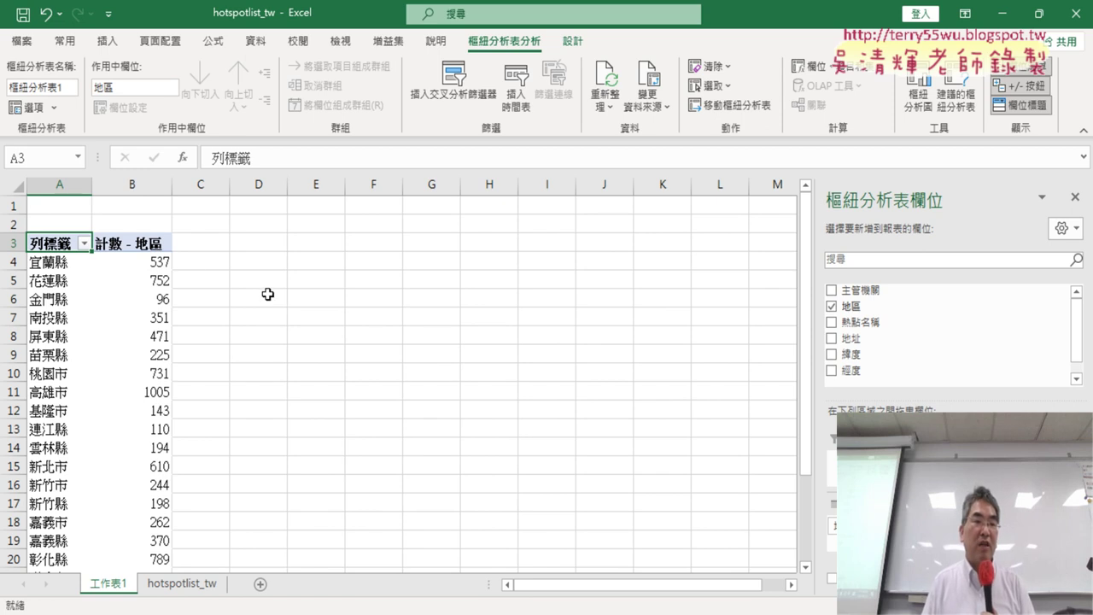
click(149, 262)
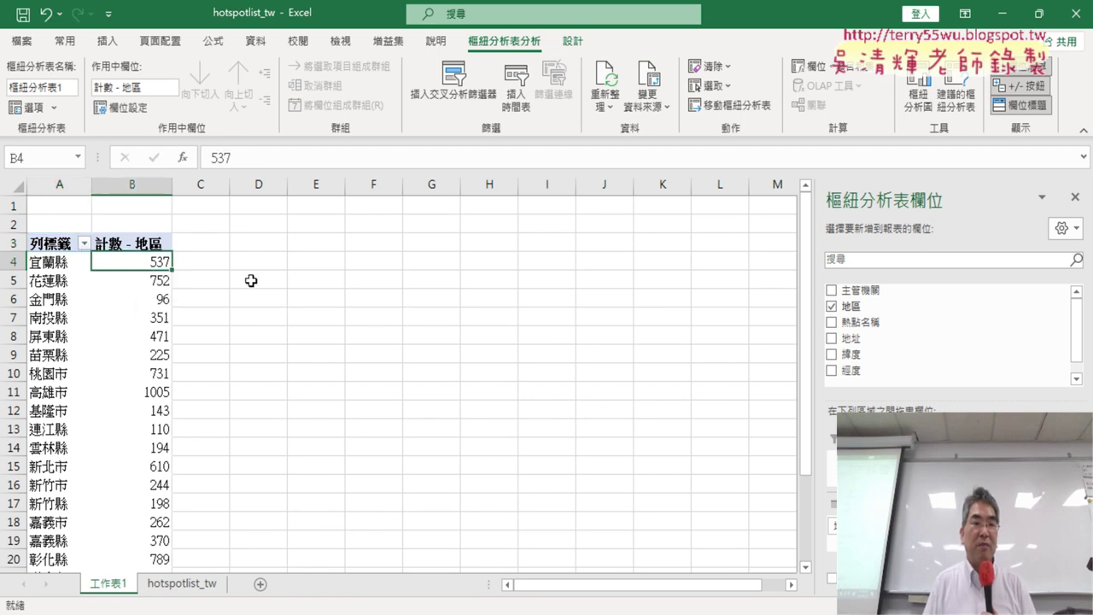
click(256, 41)
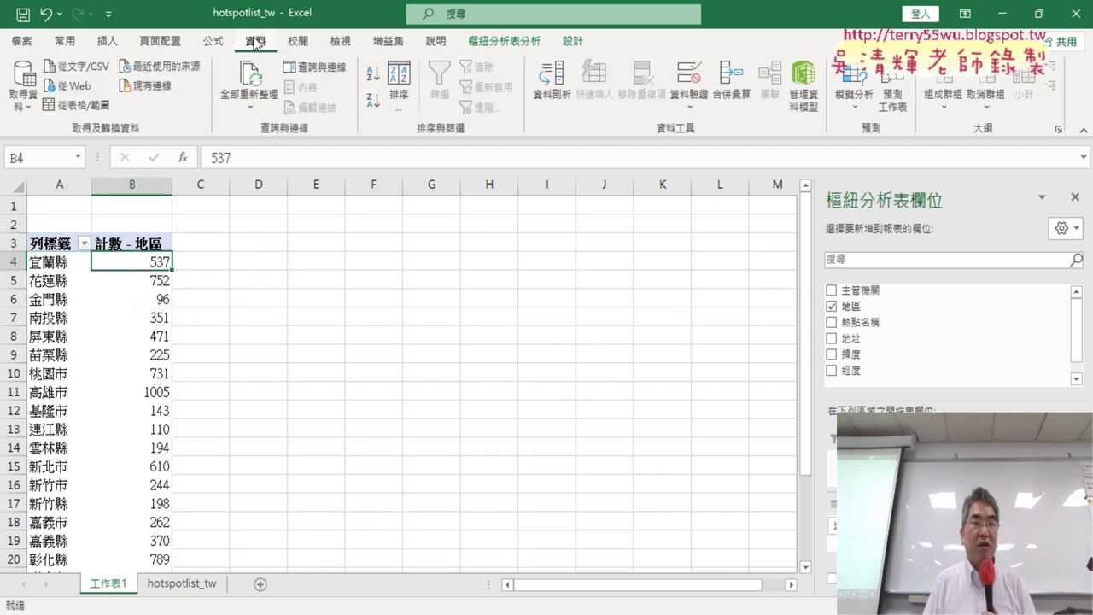
Step: Sort regions by count descending, then check 臺中市 2010, 臺北市 938, 新北市 610
click(371, 103)
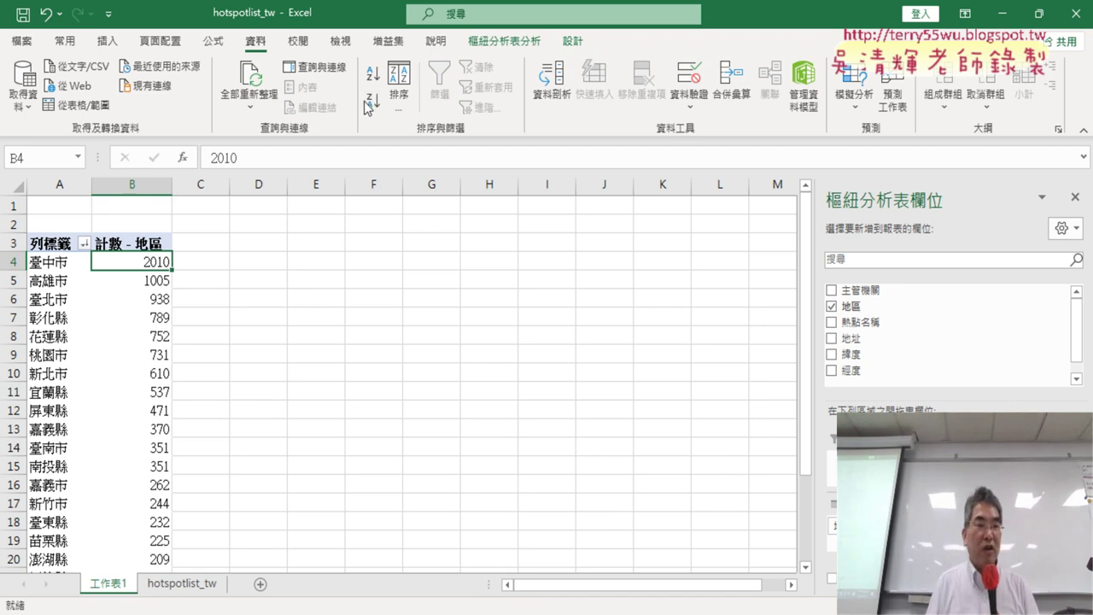
click(16, 261)
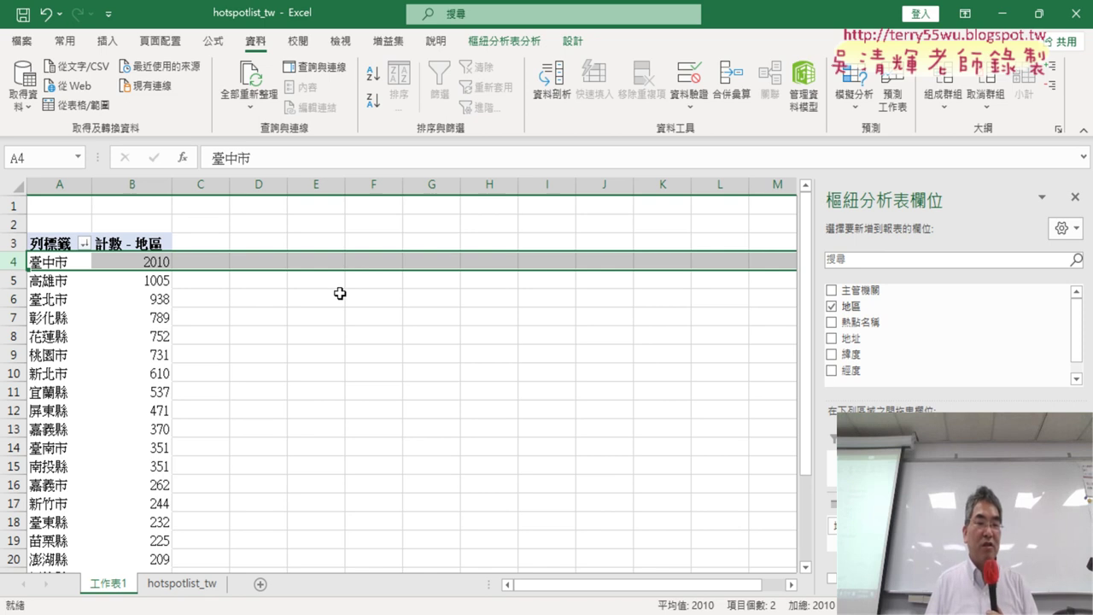
click(130, 262)
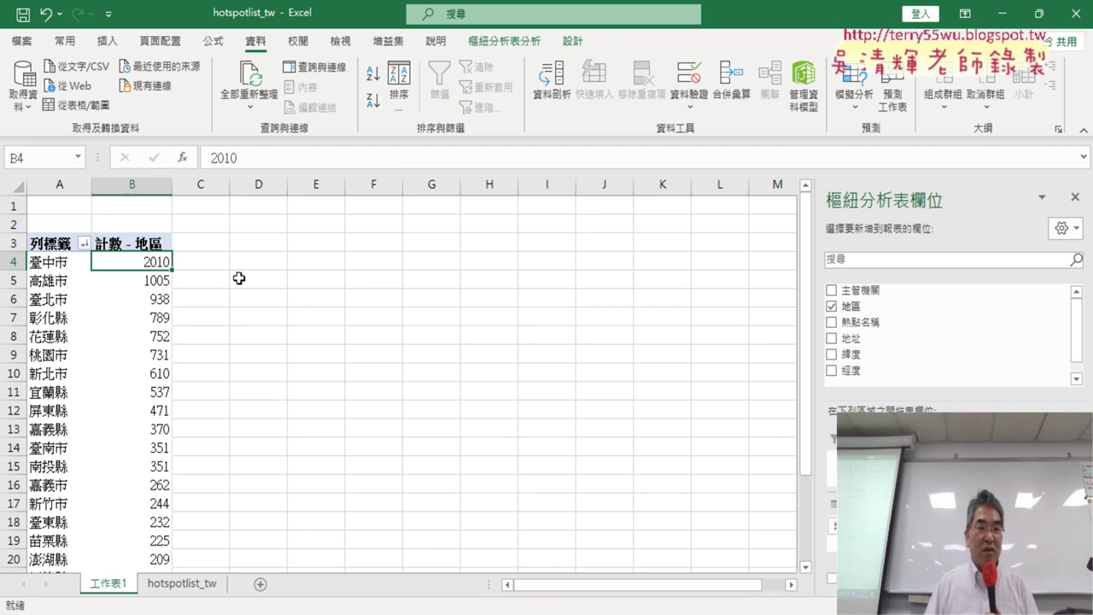
click(158, 300)
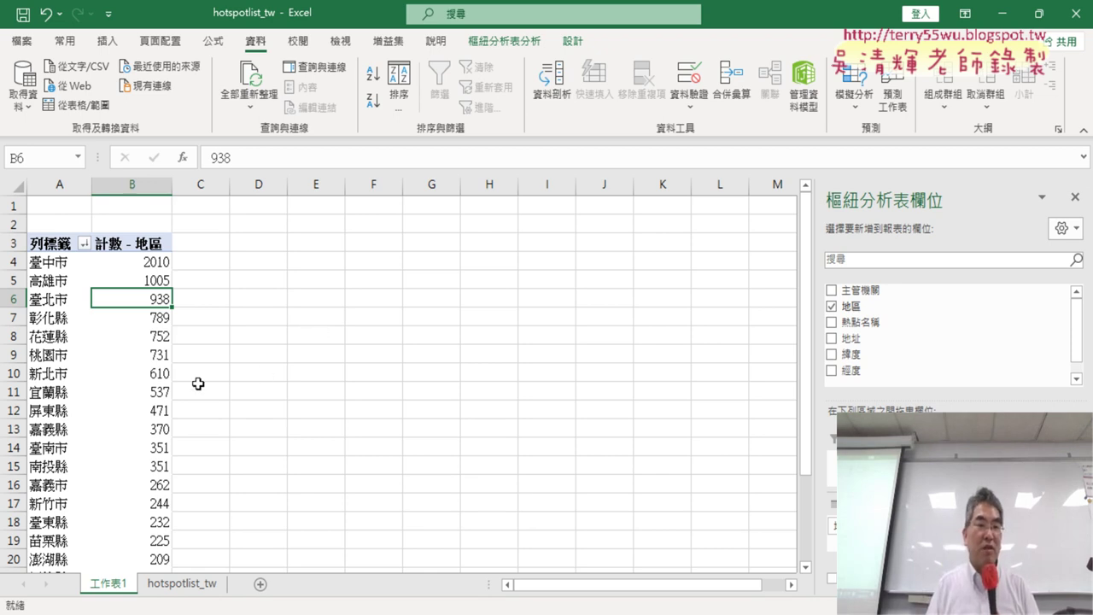
click(158, 376)
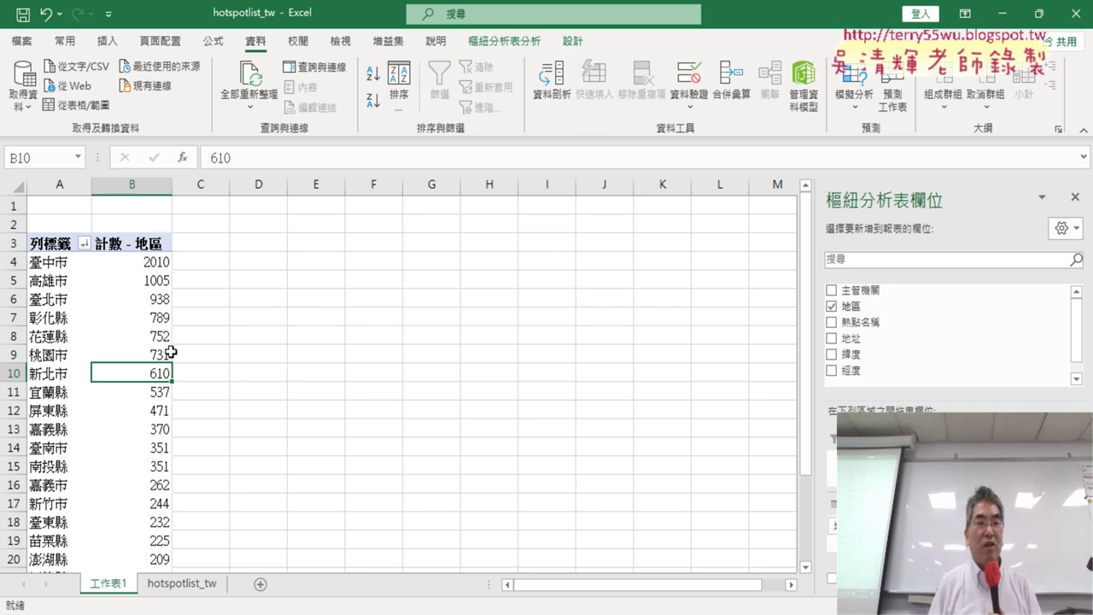
Step: Apply a Top 10 value filter set to 5 on the region rows
click(85, 245)
mouse_move(111, 378)
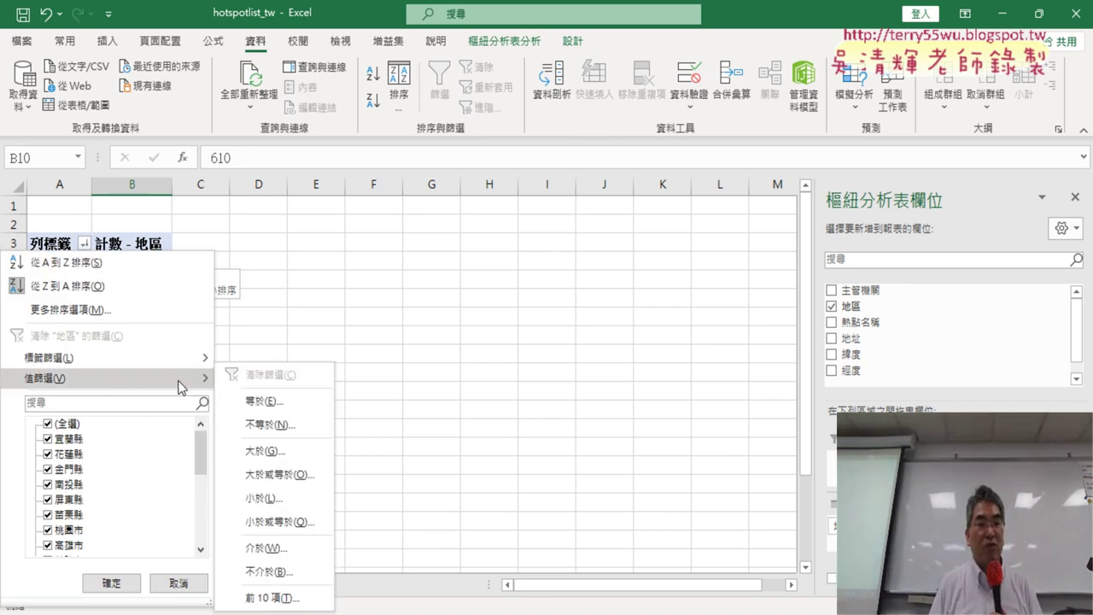
click(301, 598)
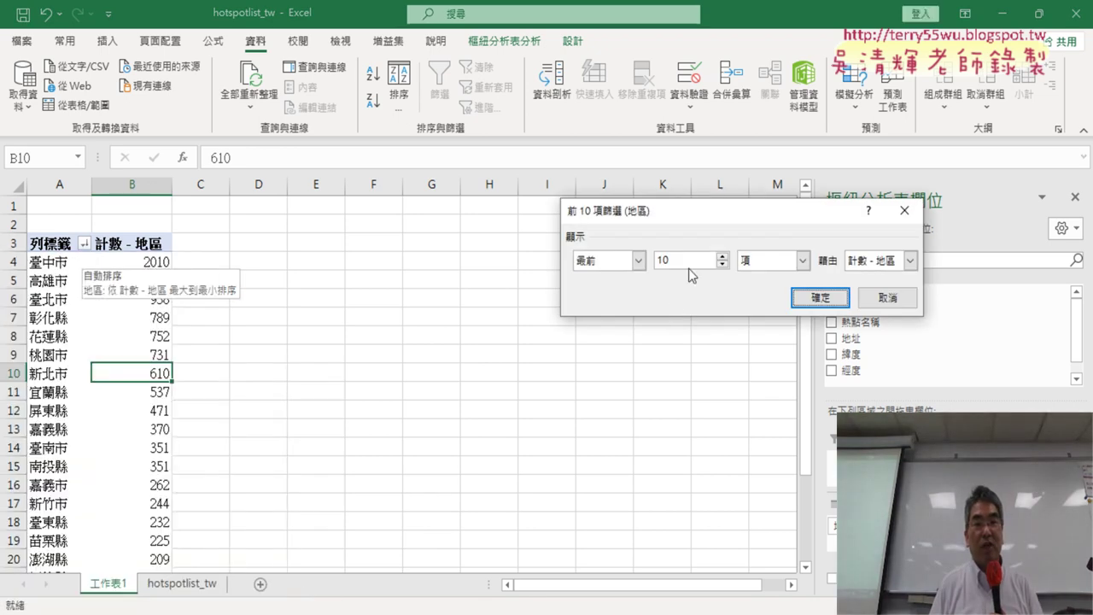
text(5)
key(Return)
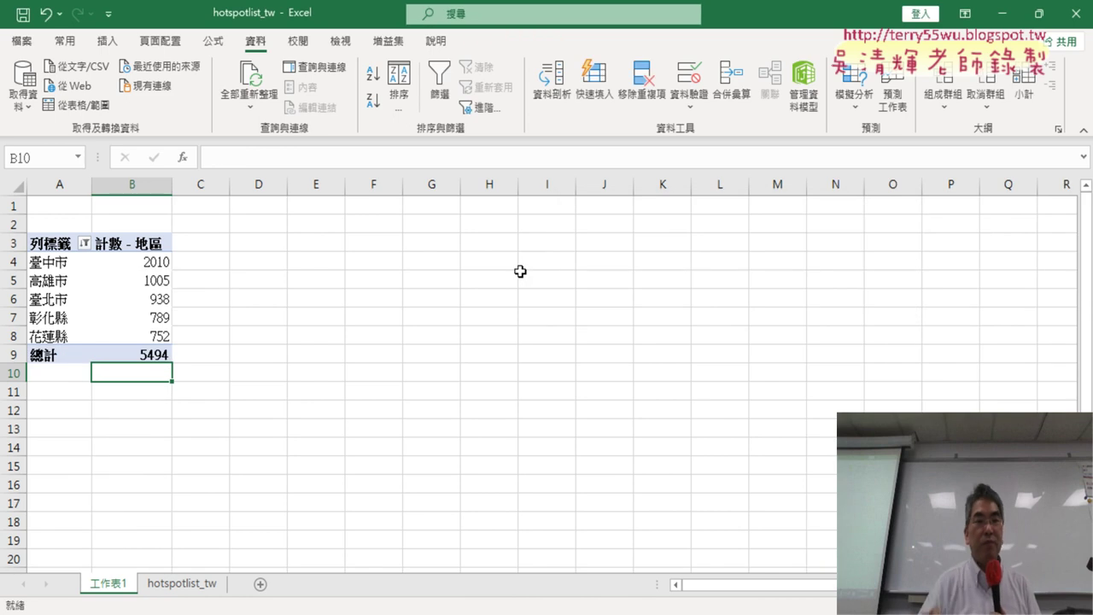
Step: Review the remaining counts: 臺北市 938, 彰化縣 789, 花蓮縣 752, 臺中市 2010
click(94, 298)
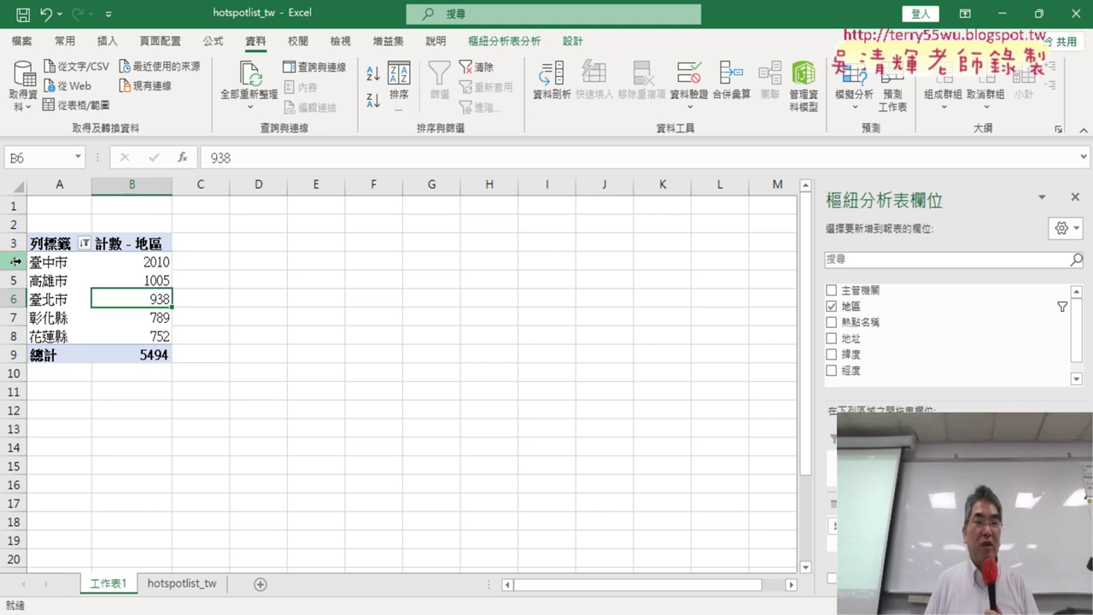
drag(17, 262, 24, 298)
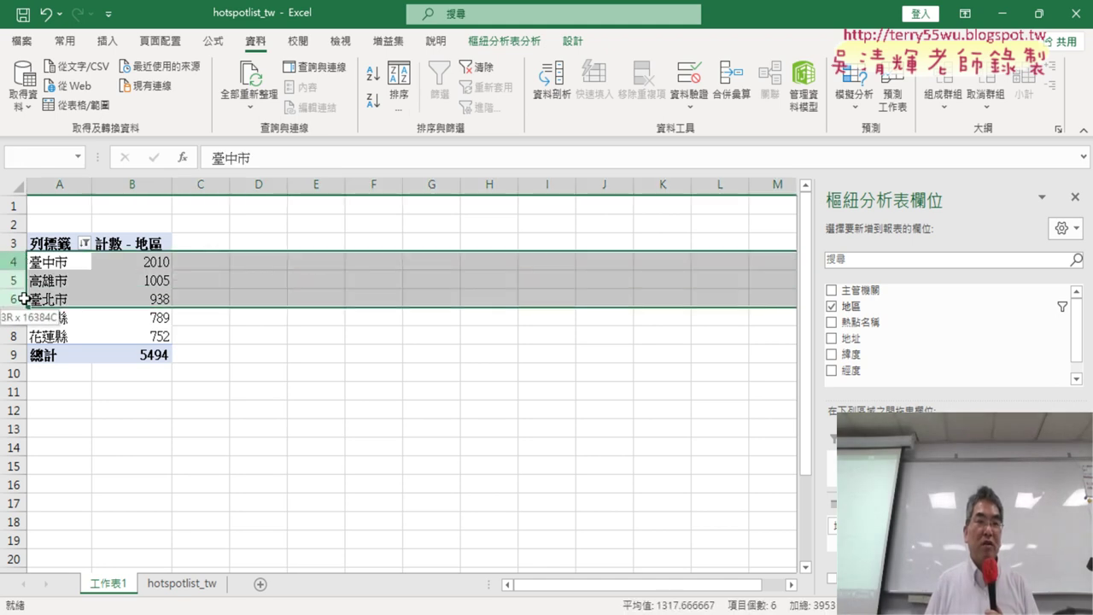
click(146, 302)
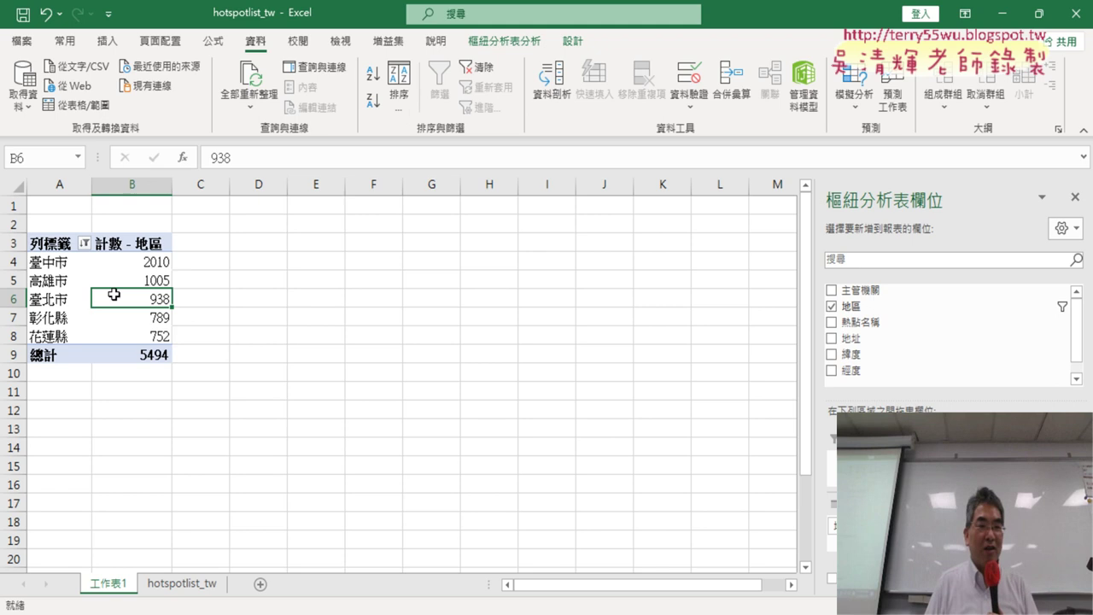
click(29, 316)
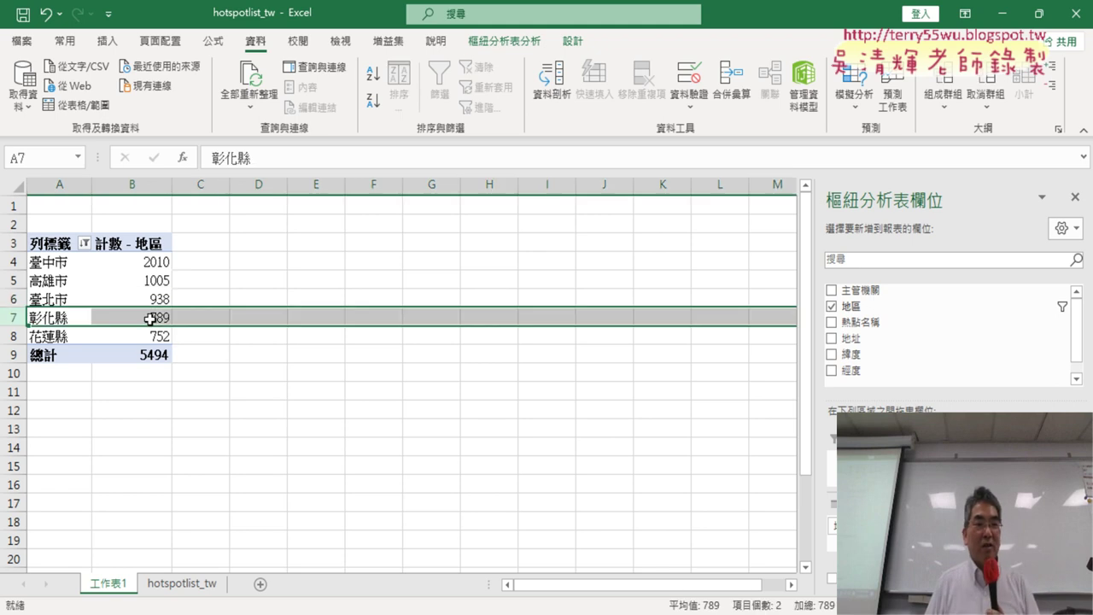
click(153, 318)
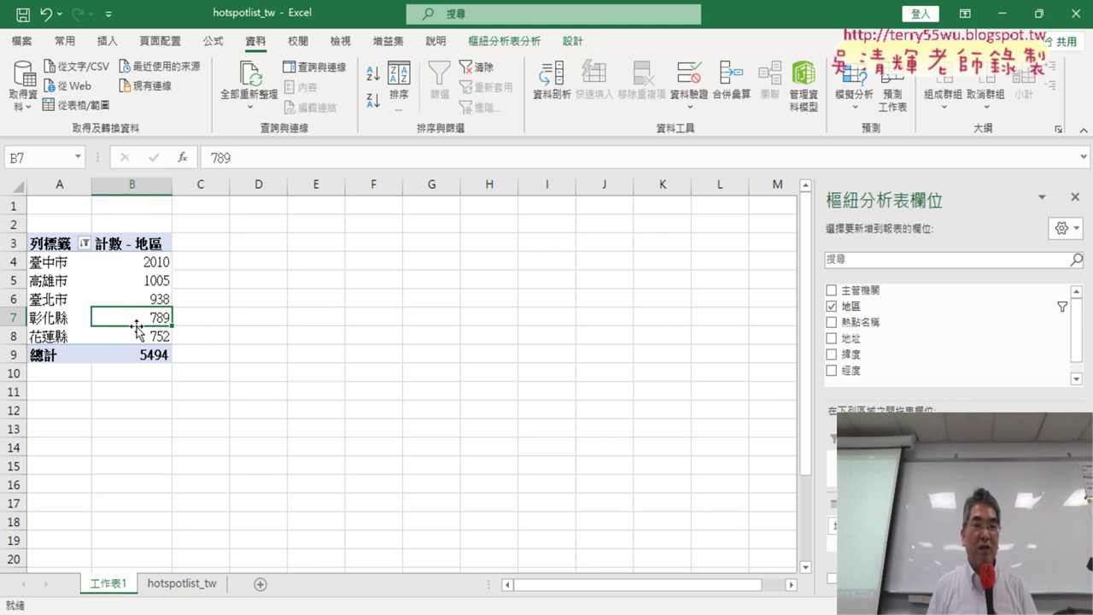
click(156, 335)
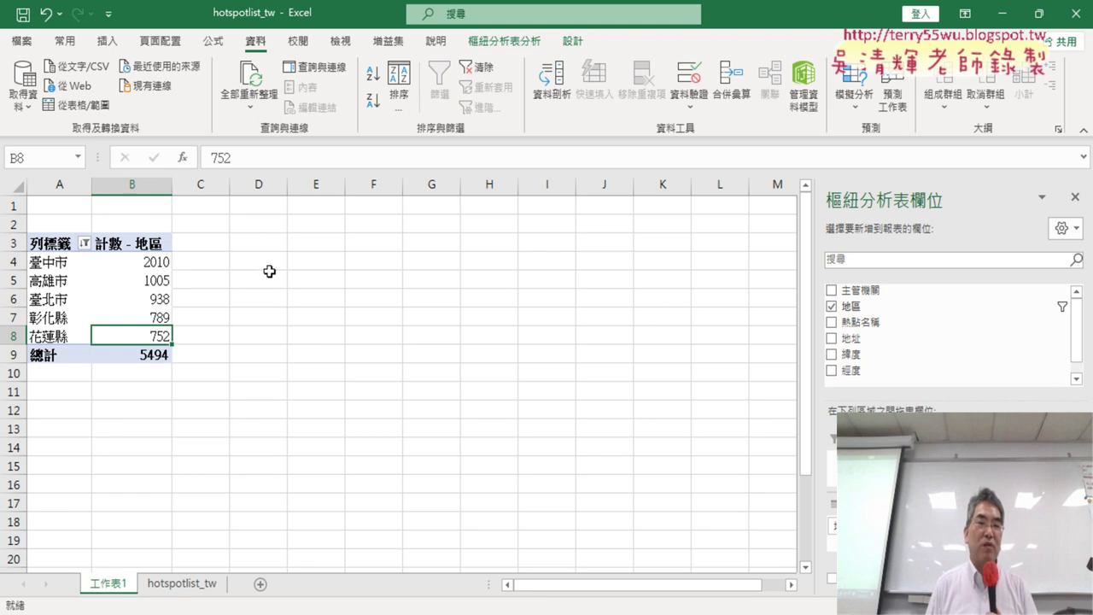
click(154, 260)
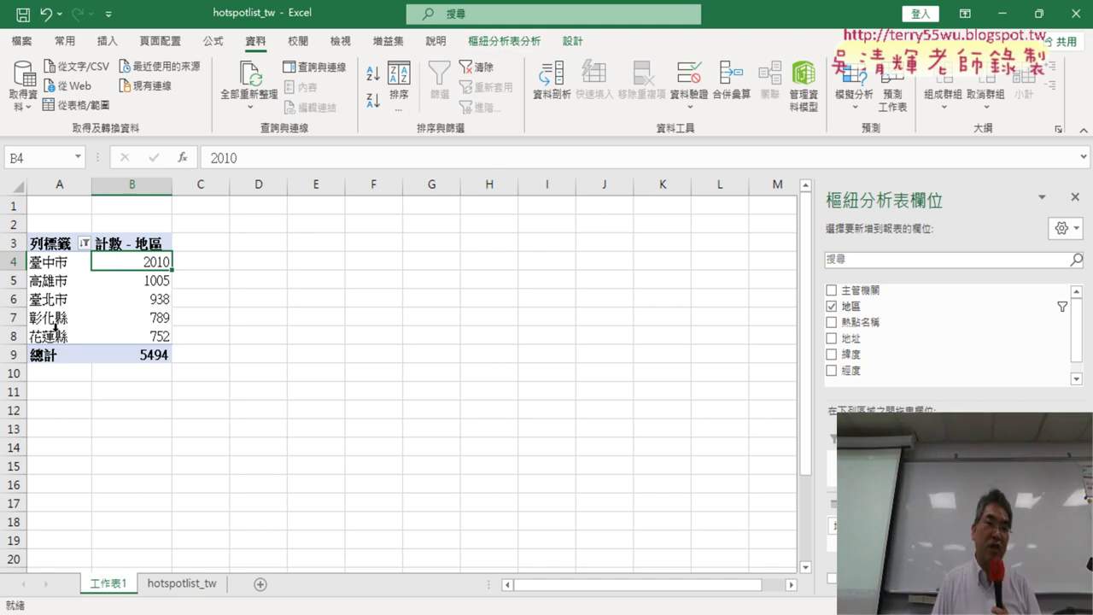
Step: Insert a clustered column PivotChart of the top-five counts after previewing line and pie
click(501, 43)
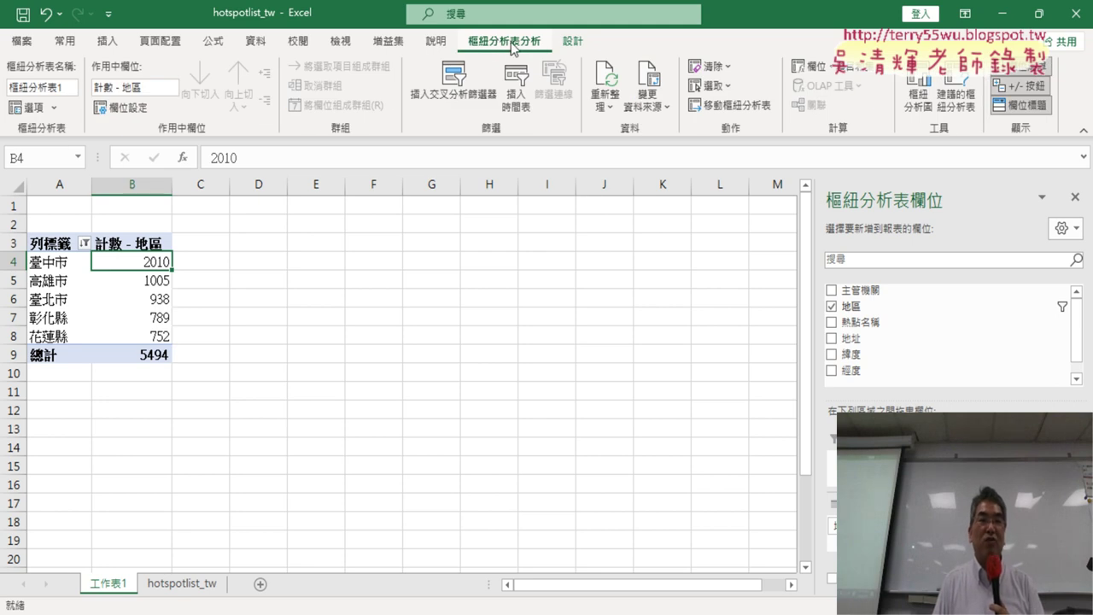
click(907, 108)
mouse_move(457, 123)
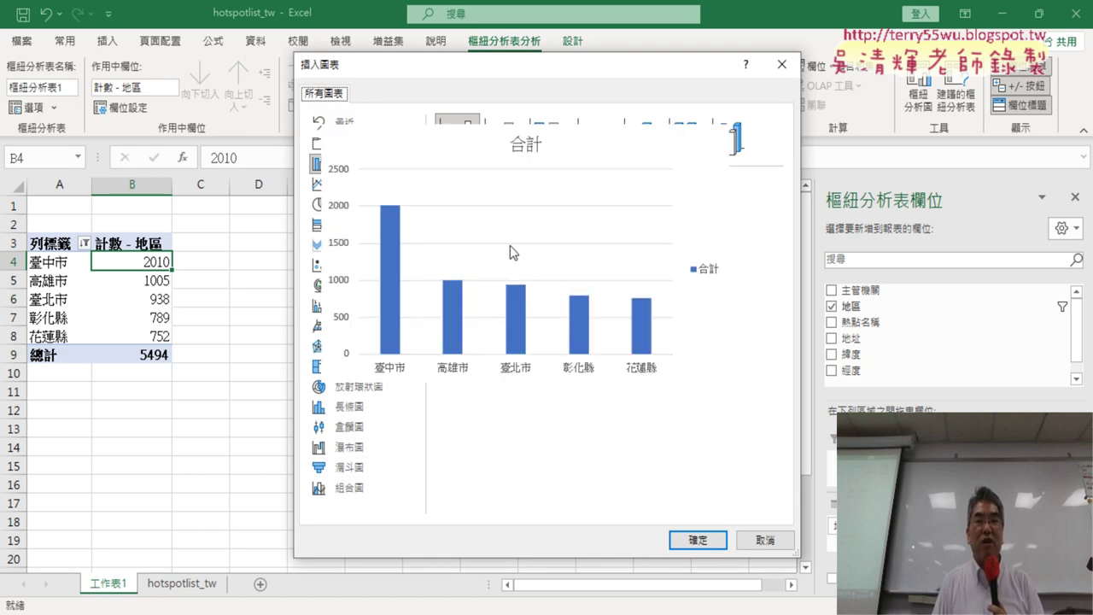
click(348, 188)
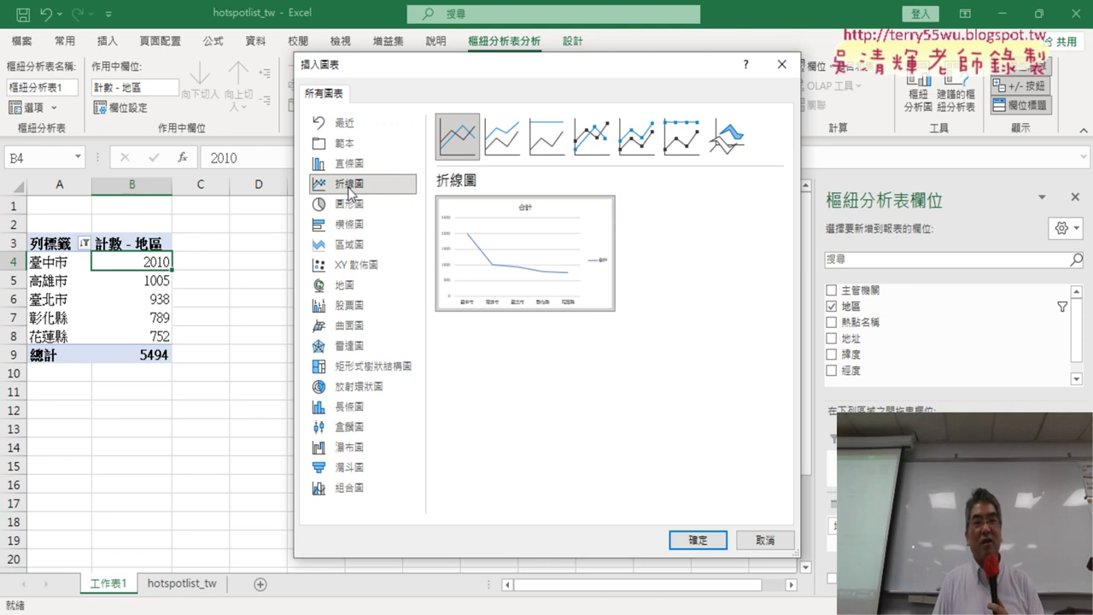
click(364, 205)
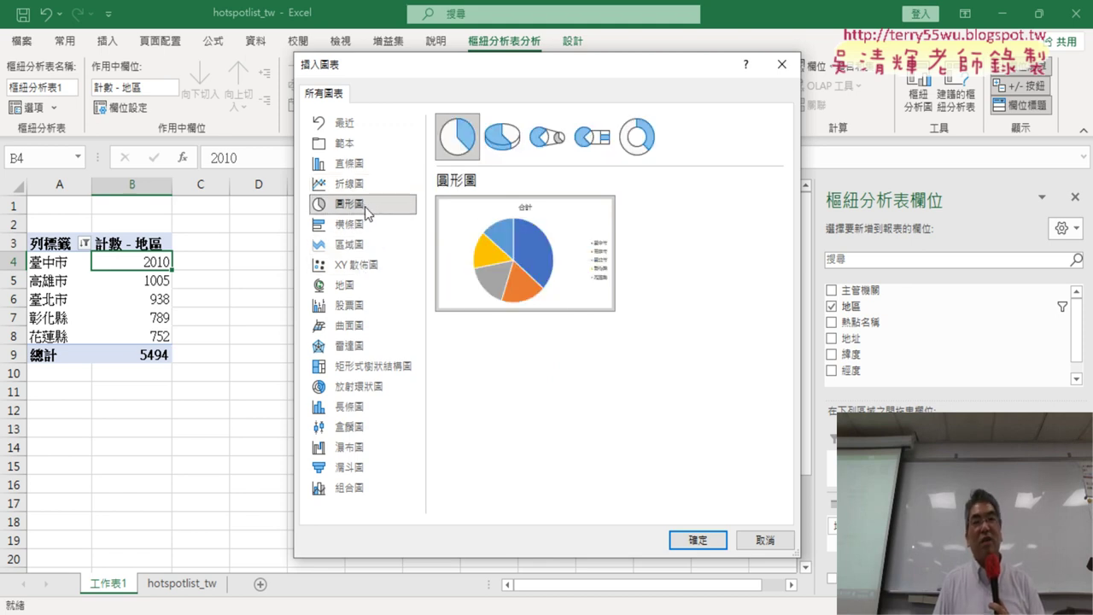
click(354, 163)
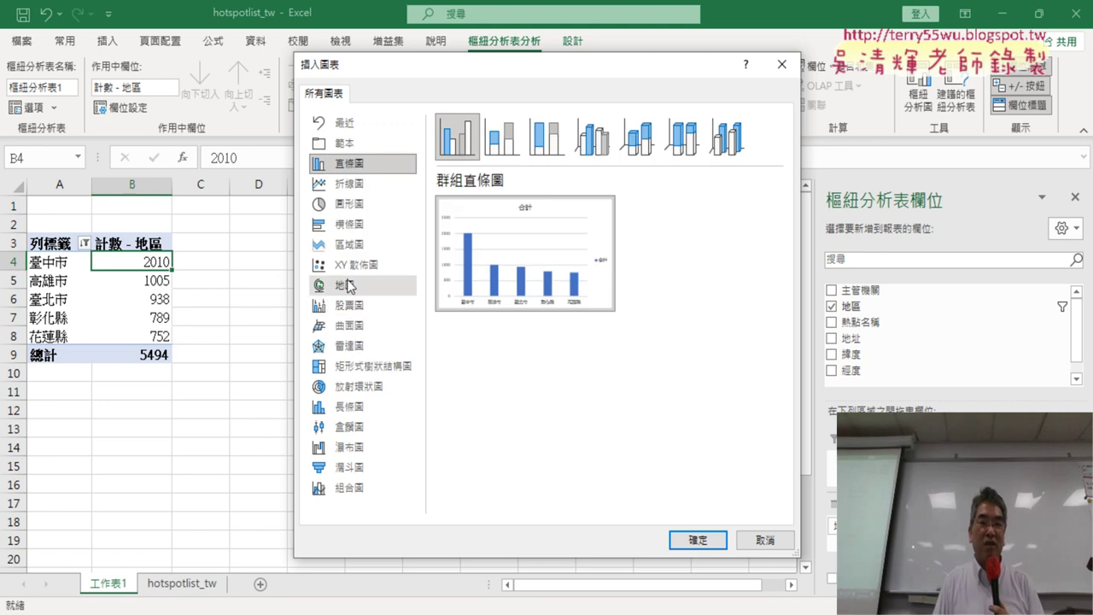
click(702, 540)
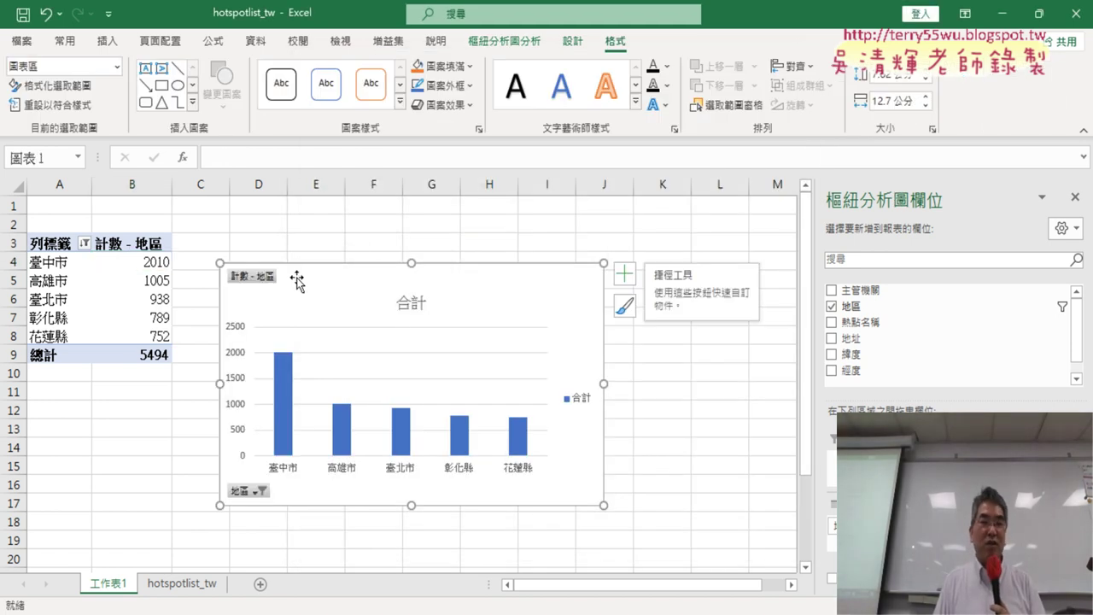
Step: Move the chart up to row 2 and retitle it from 合計 to WIFI熱點前五名統計
drag(332, 285, 366, 237)
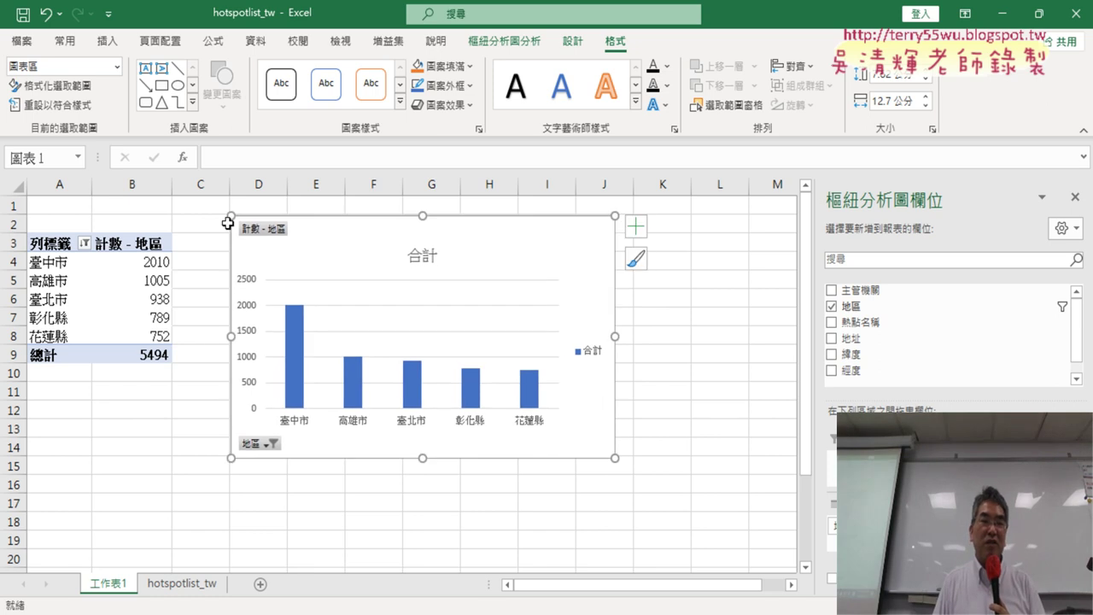
click(418, 254)
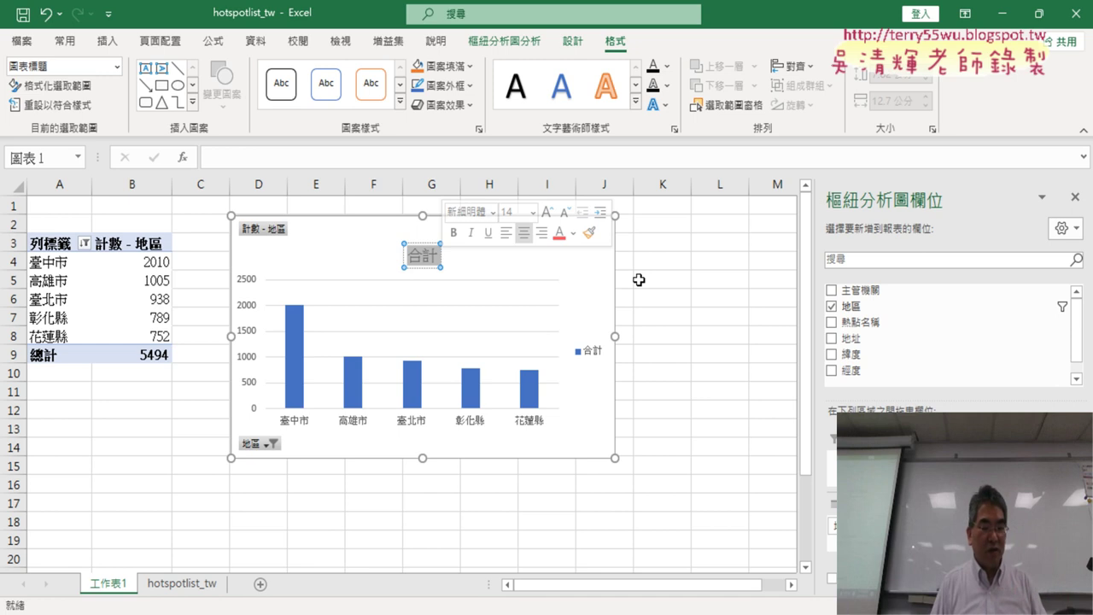
text(WI)
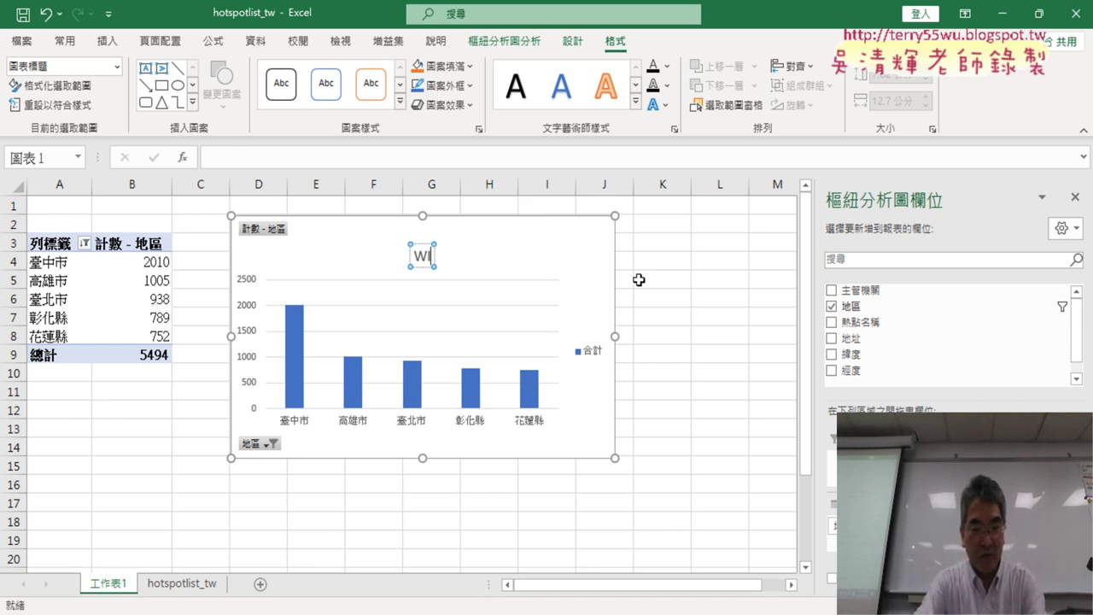
text(FI熱)
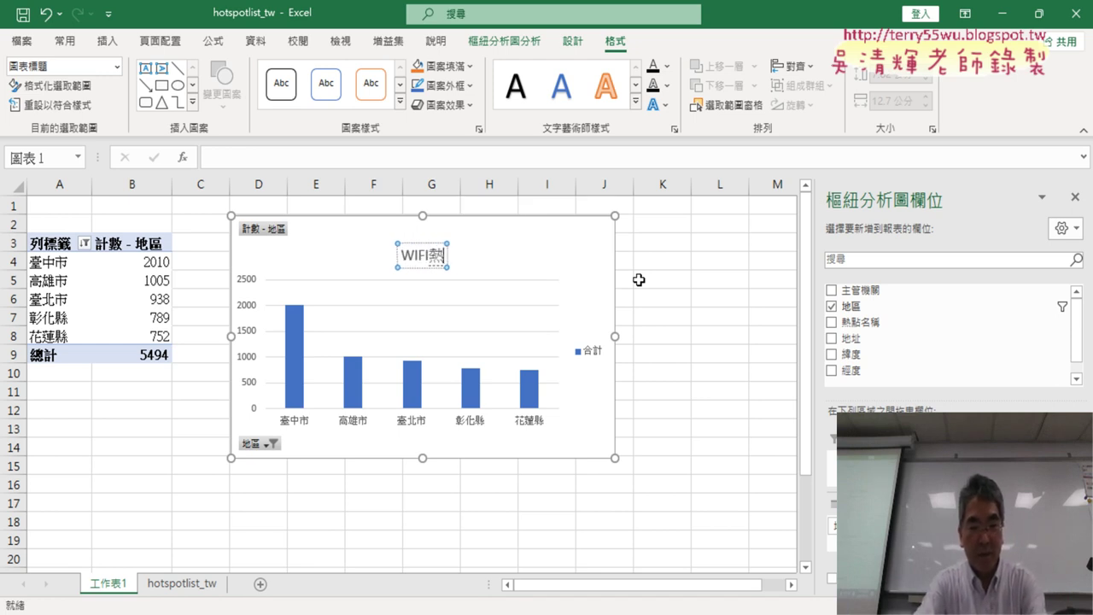
text(點ㄎ前五)
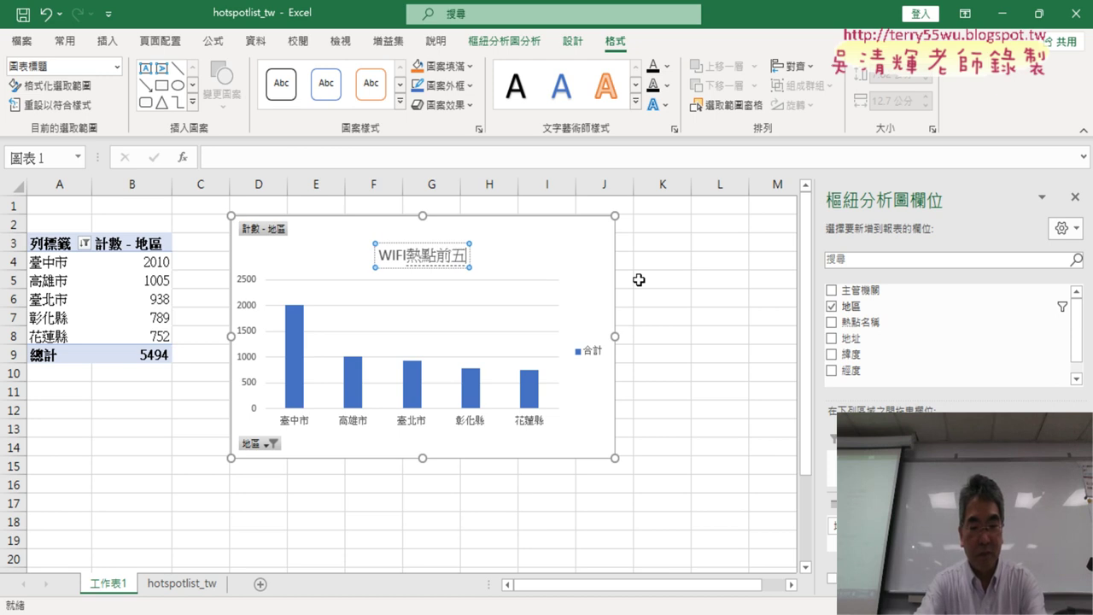
text(名)
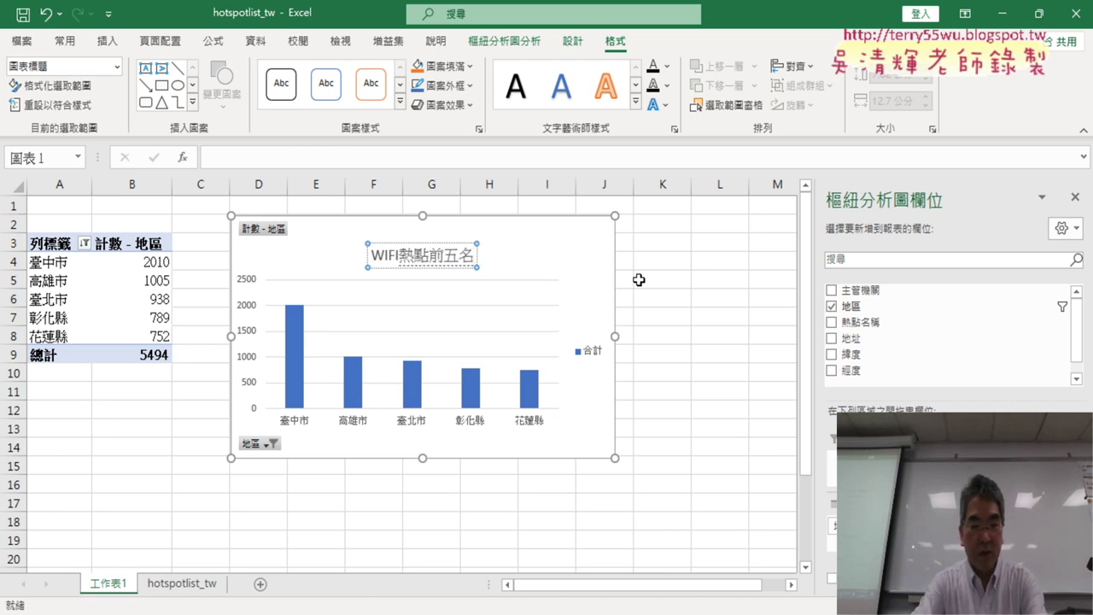
text(統計)
key(Return)
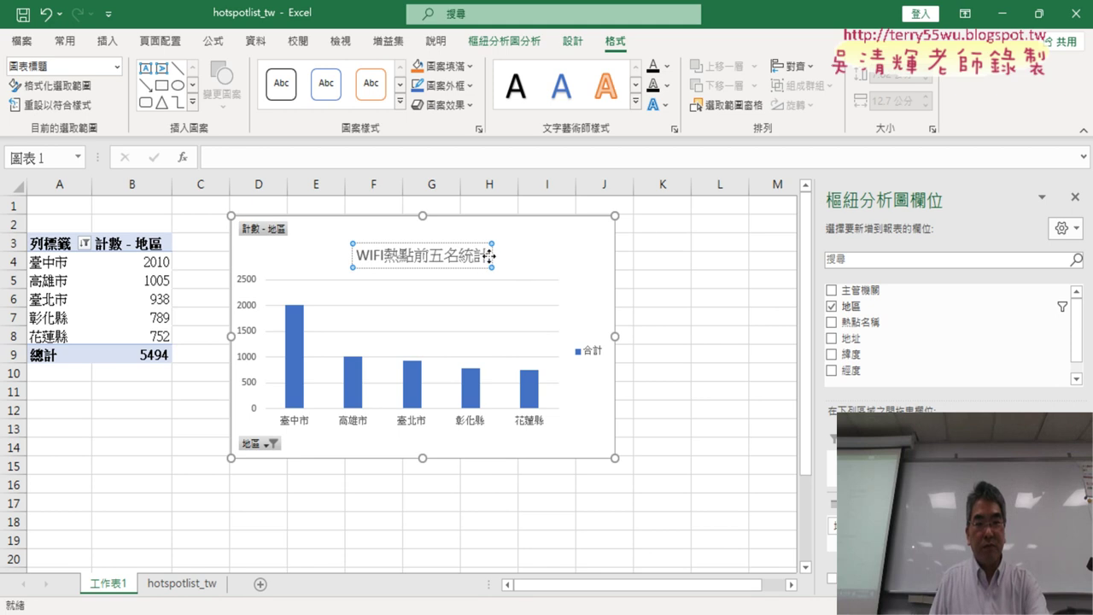
drag(357, 255, 492, 256)
key(ctrl+c)
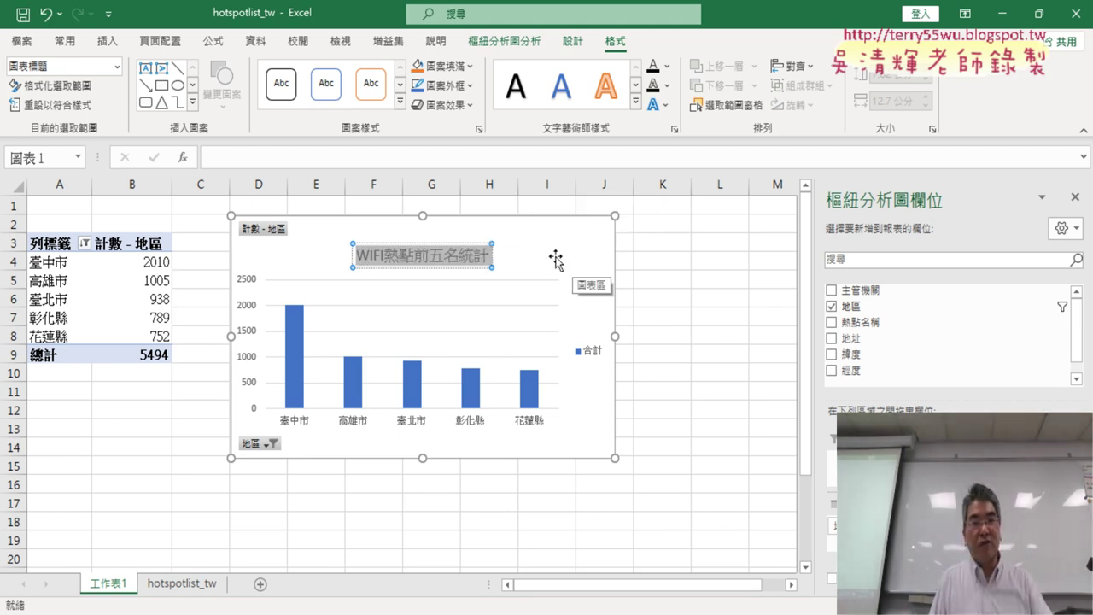
Step: Rename sheet 工作表1 to WIFI熱點前五名統計 by pasting the chart title
double_click(107, 584)
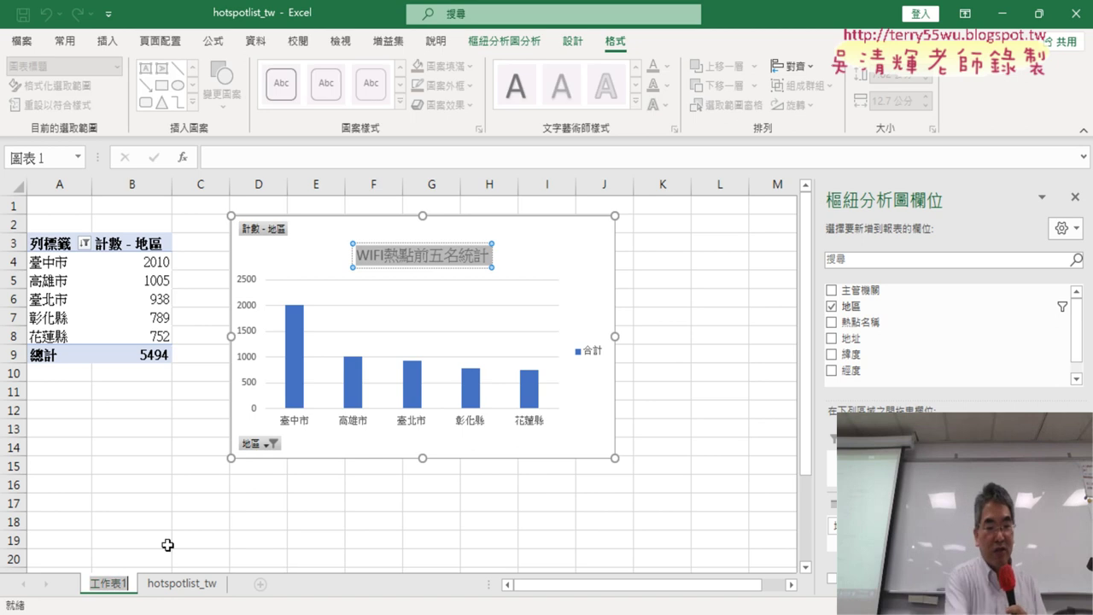
key(ctrl+v)
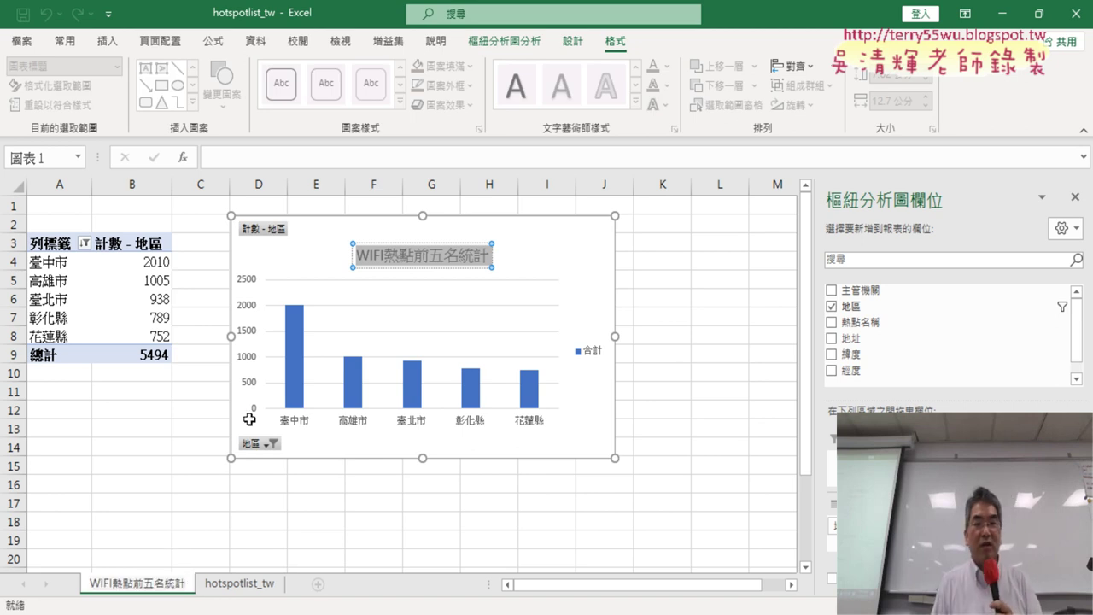
click(256, 538)
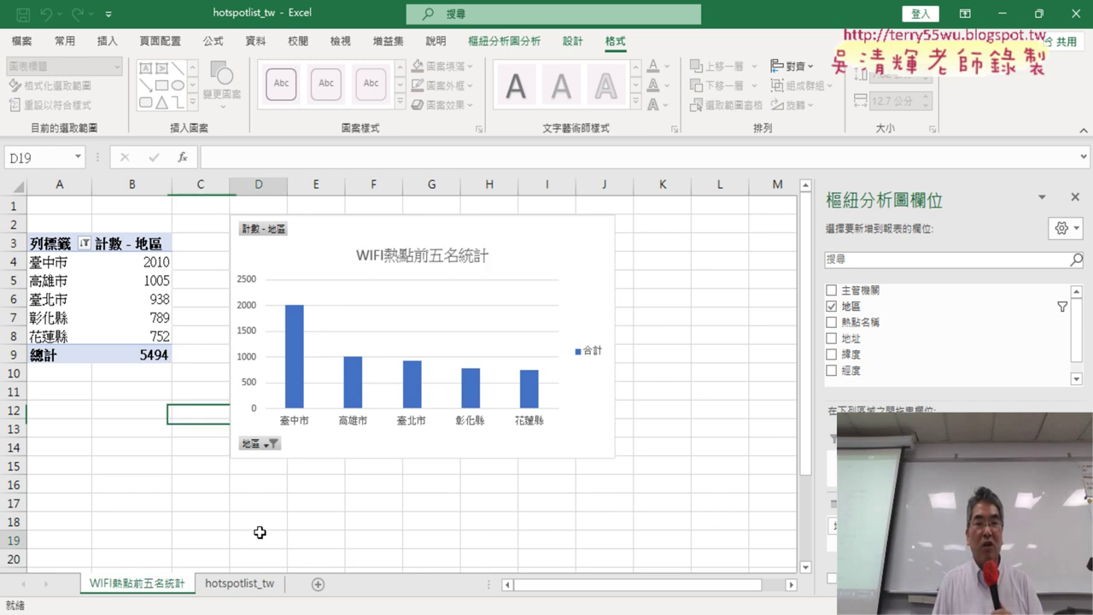
Step: Make the chart title red, bold and 20 pt
click(434, 258)
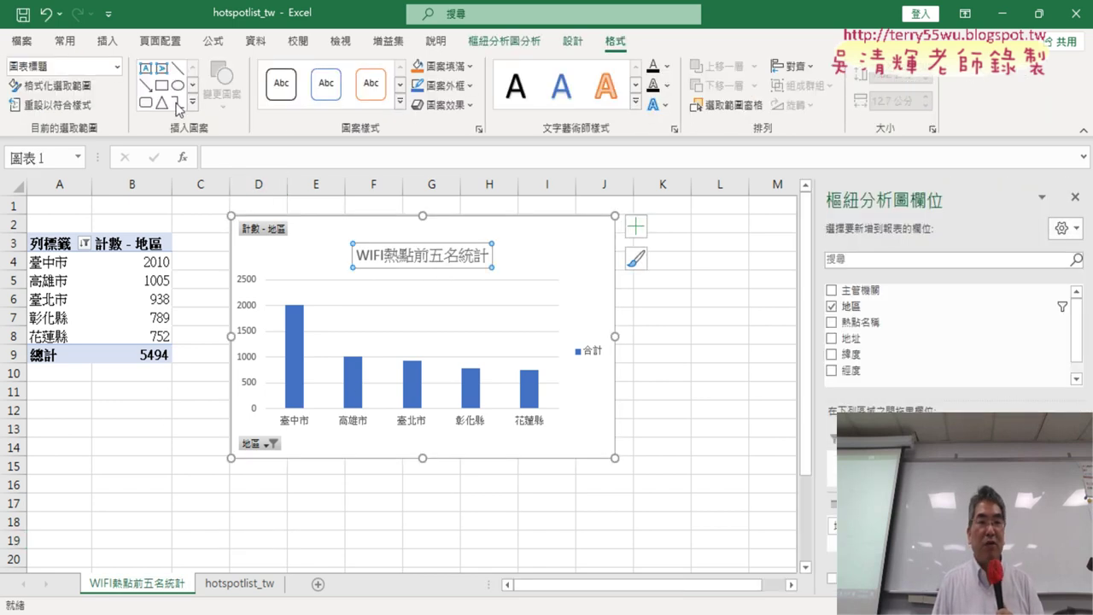
click(65, 43)
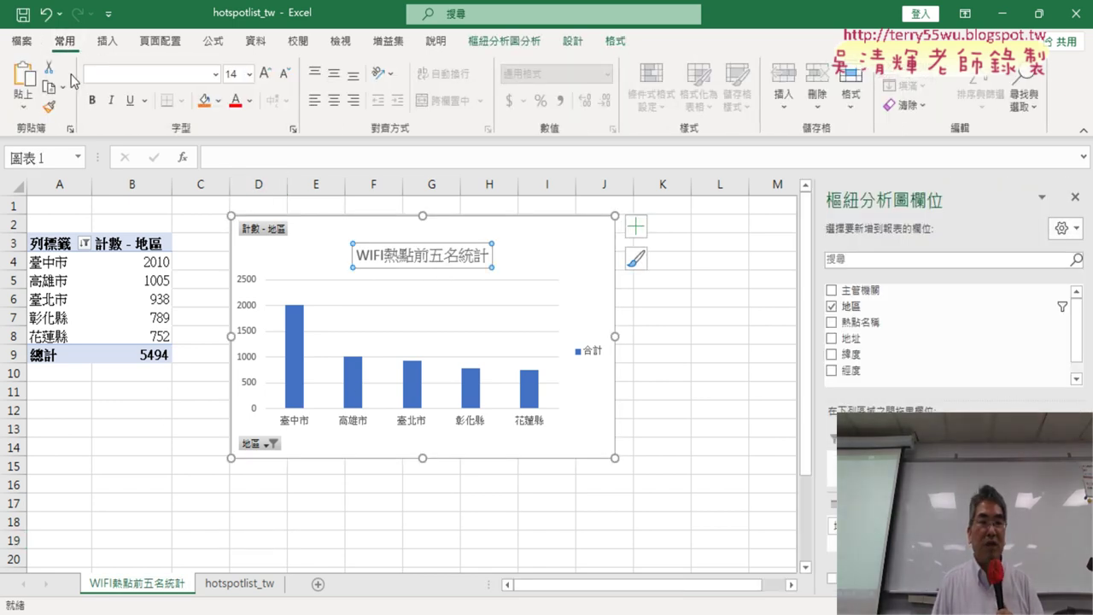
click(238, 102)
click(249, 74)
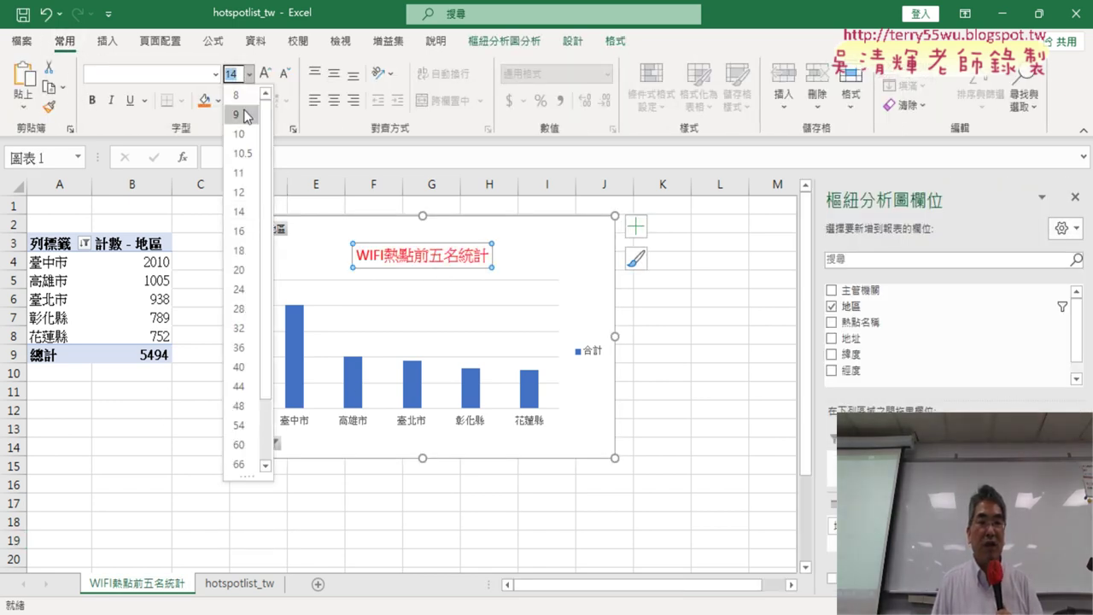
click(240, 270)
click(94, 101)
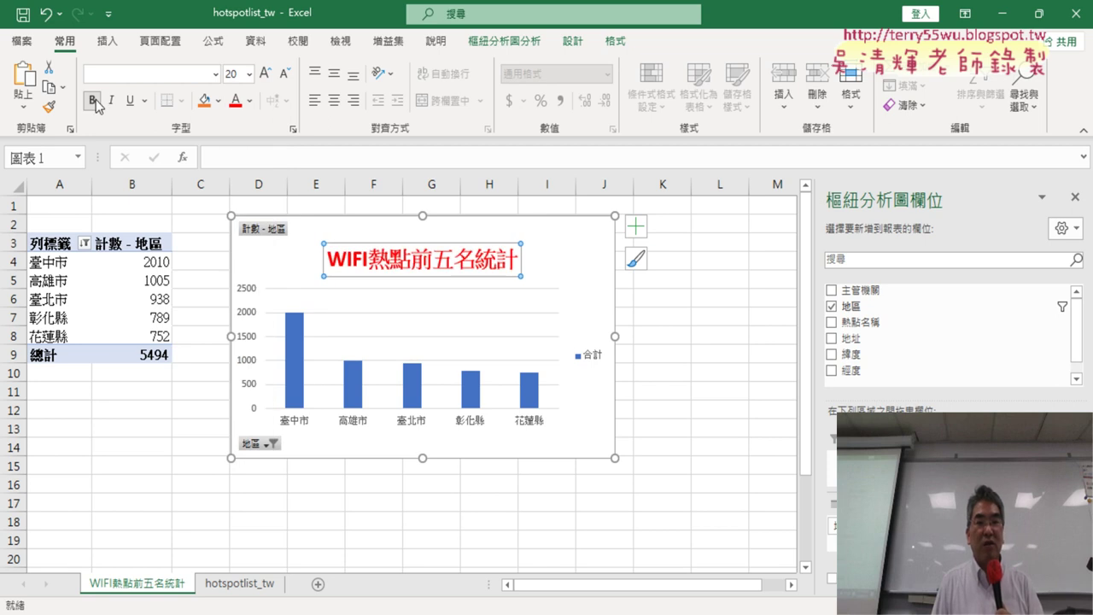
click(586, 355)
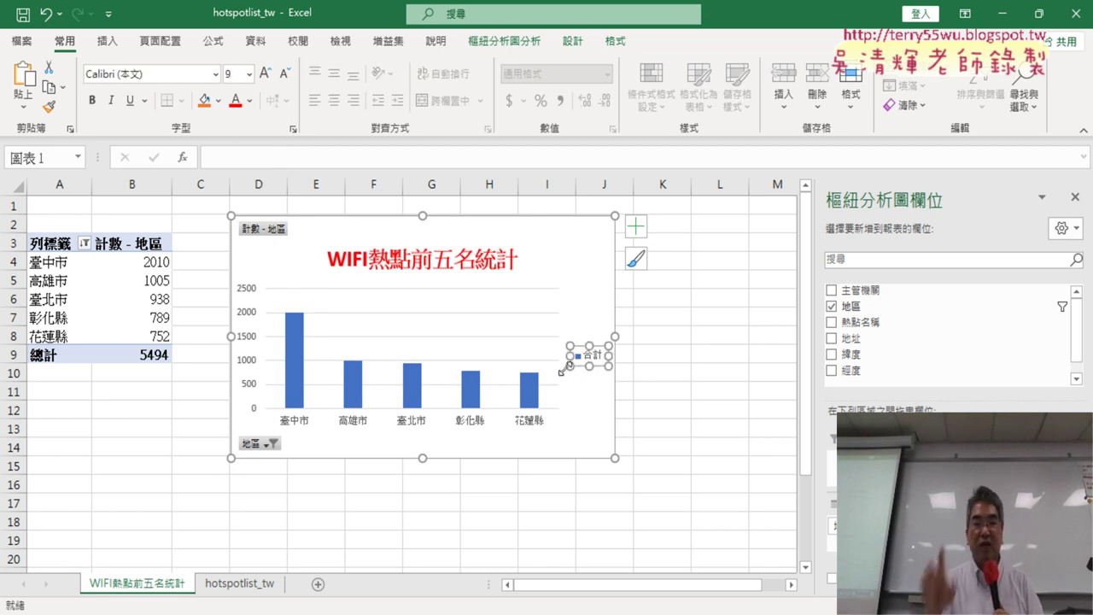
Step: Turn off the chart legend and turn on data labels showing each column's count
click(635, 226)
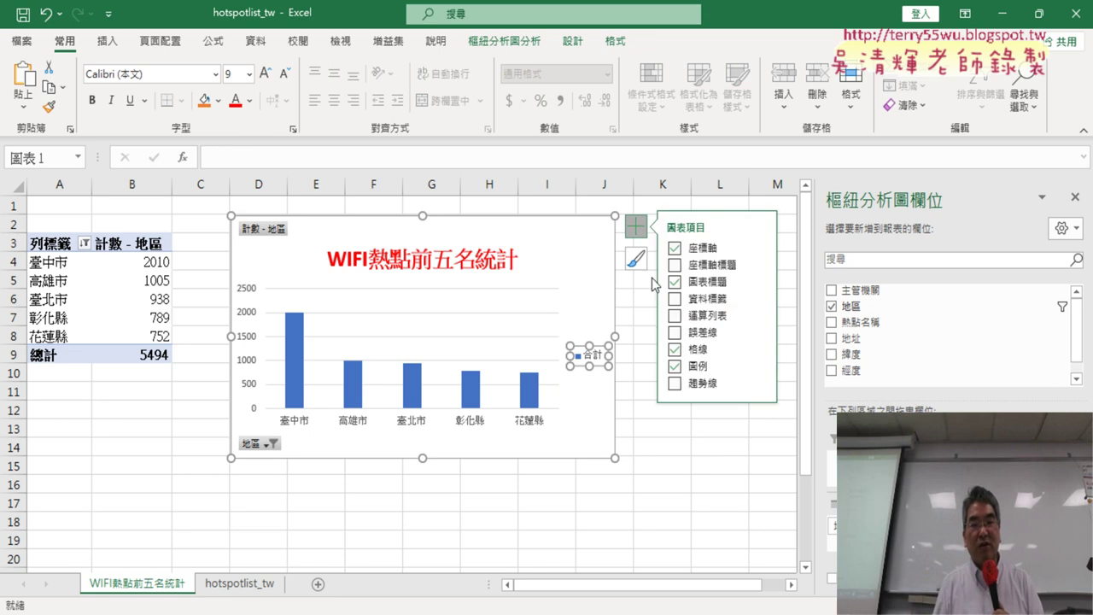
click(676, 367)
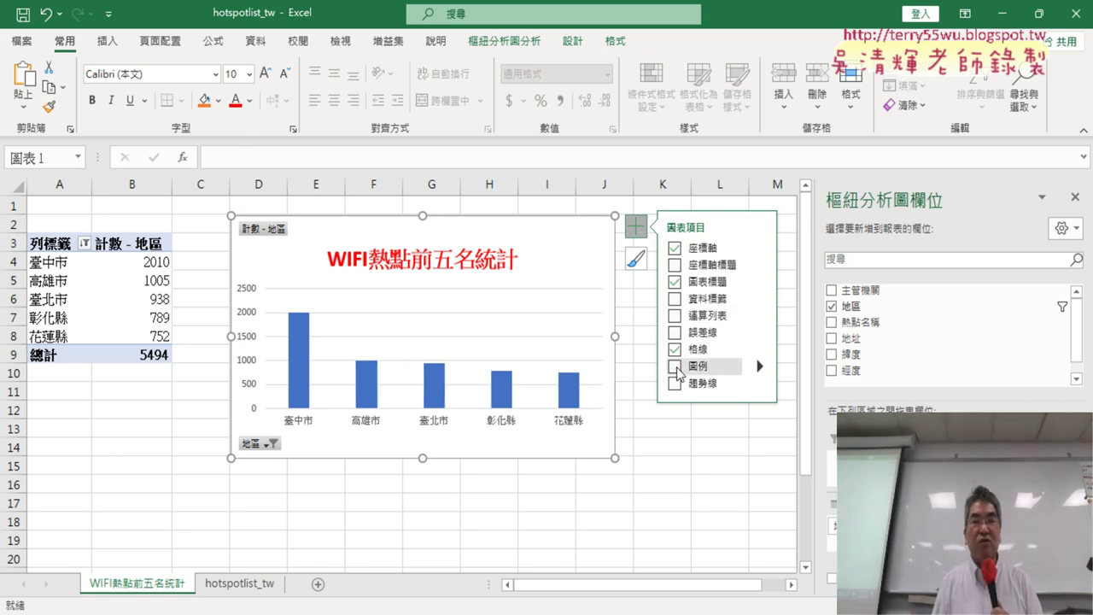
click(674, 301)
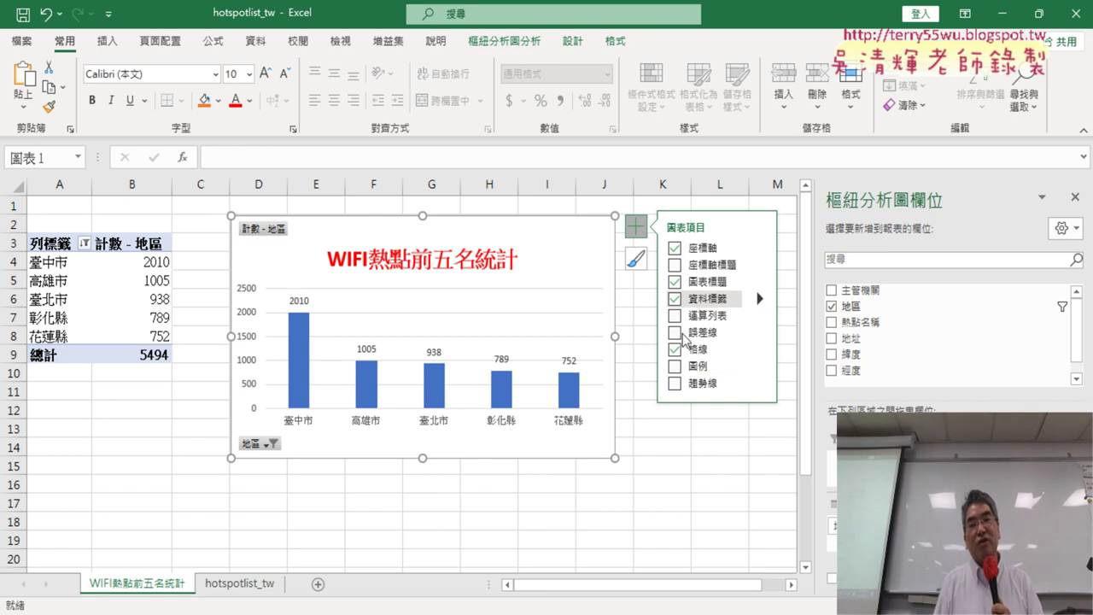
click(740, 516)
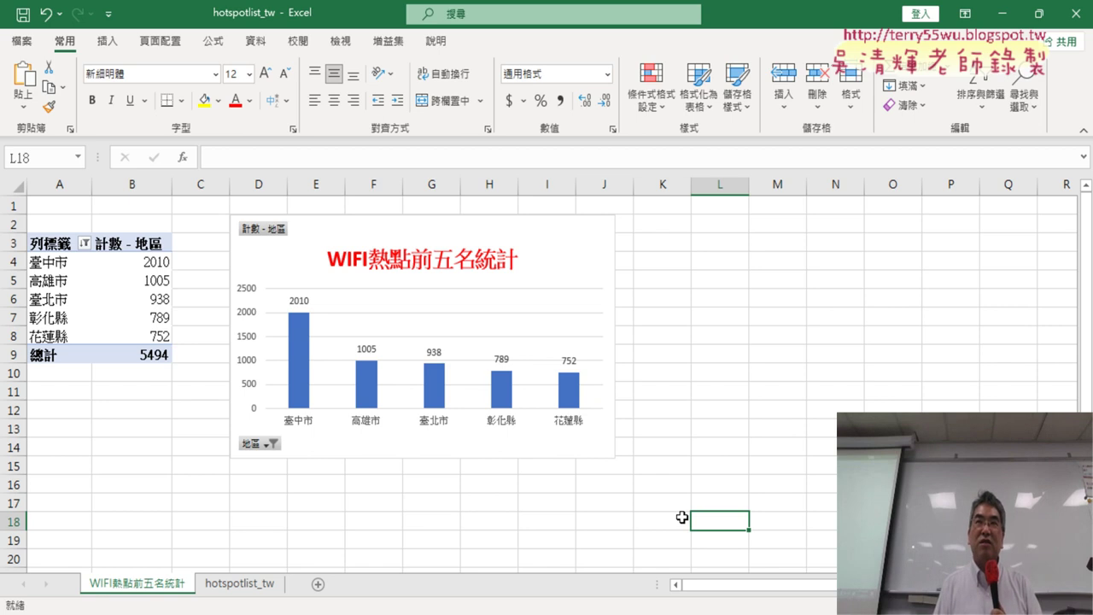
Step: Select the 臺中市 count cell B4 (2010) in the PivotTable
click(115, 266)
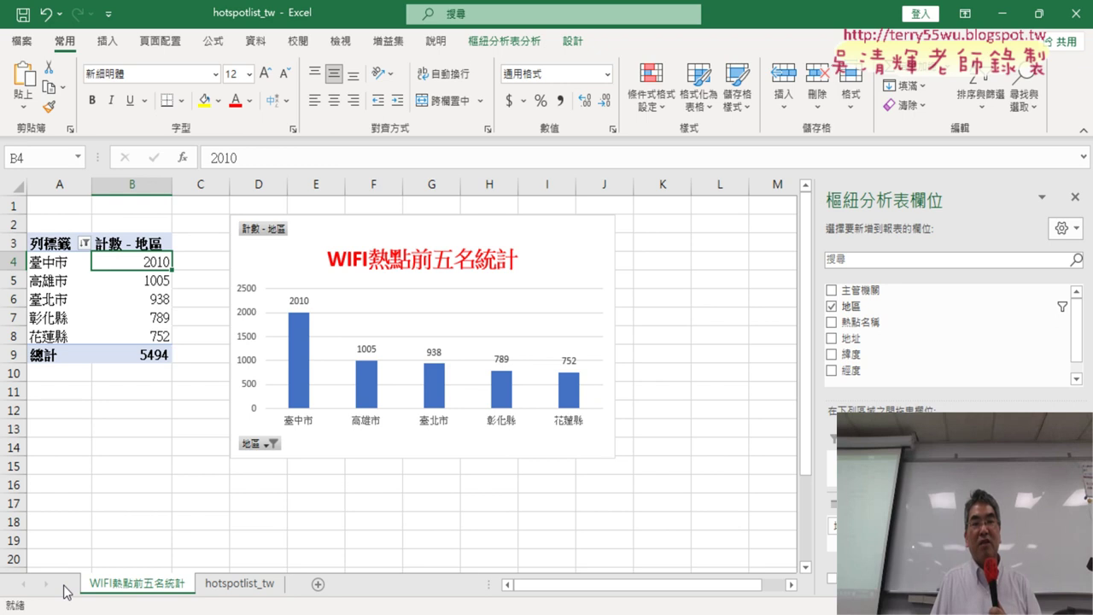
mouse_move(148, 262)
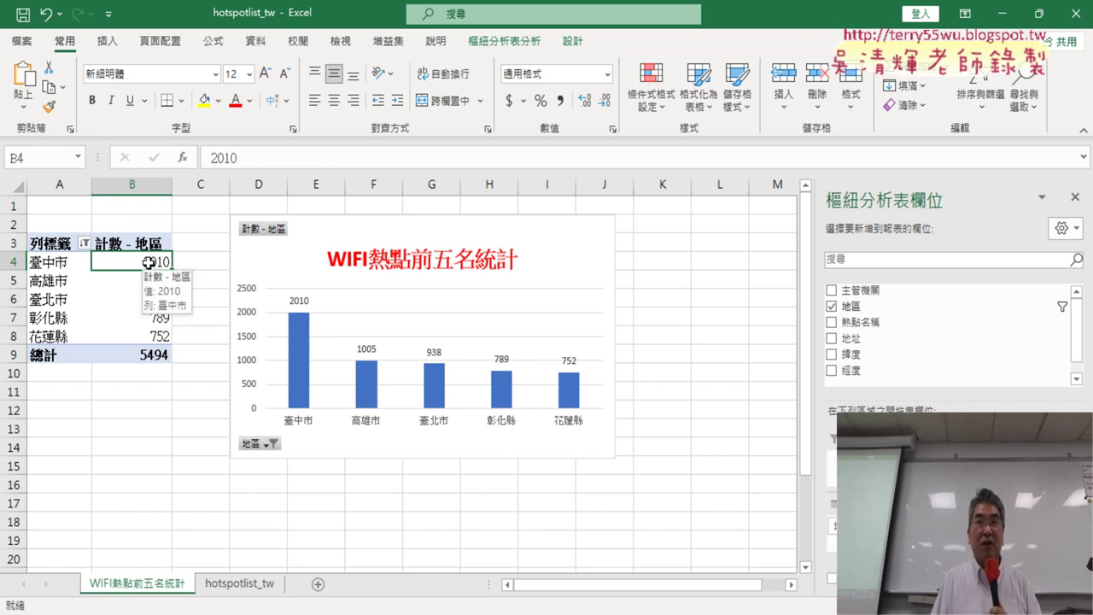
Step: Drill into the 臺中市 count of 2010 to open its detail records sheet
double_click(148, 263)
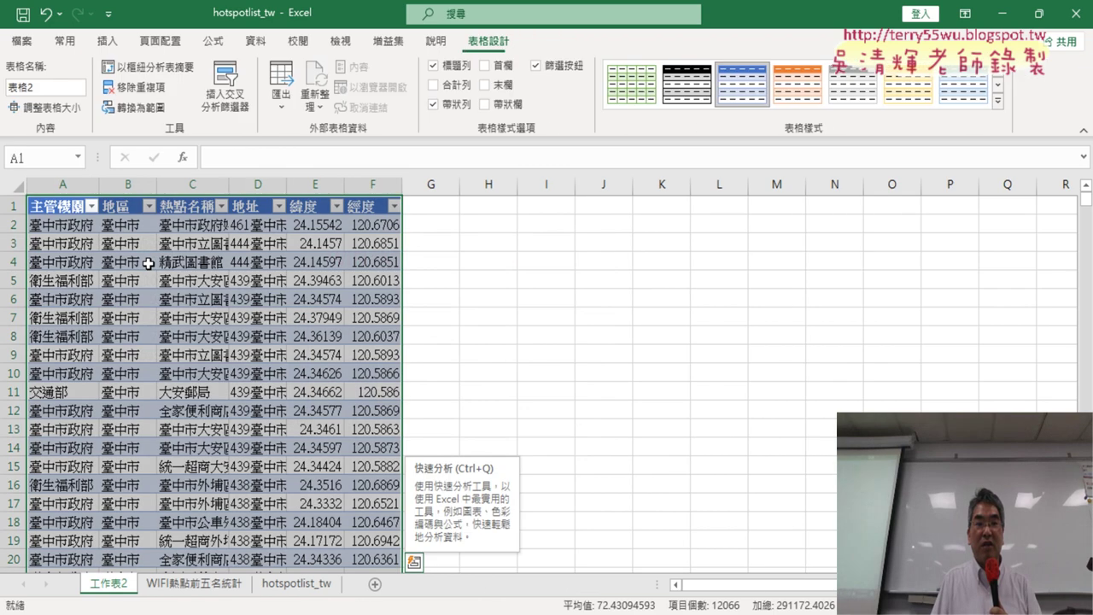
click(194, 583)
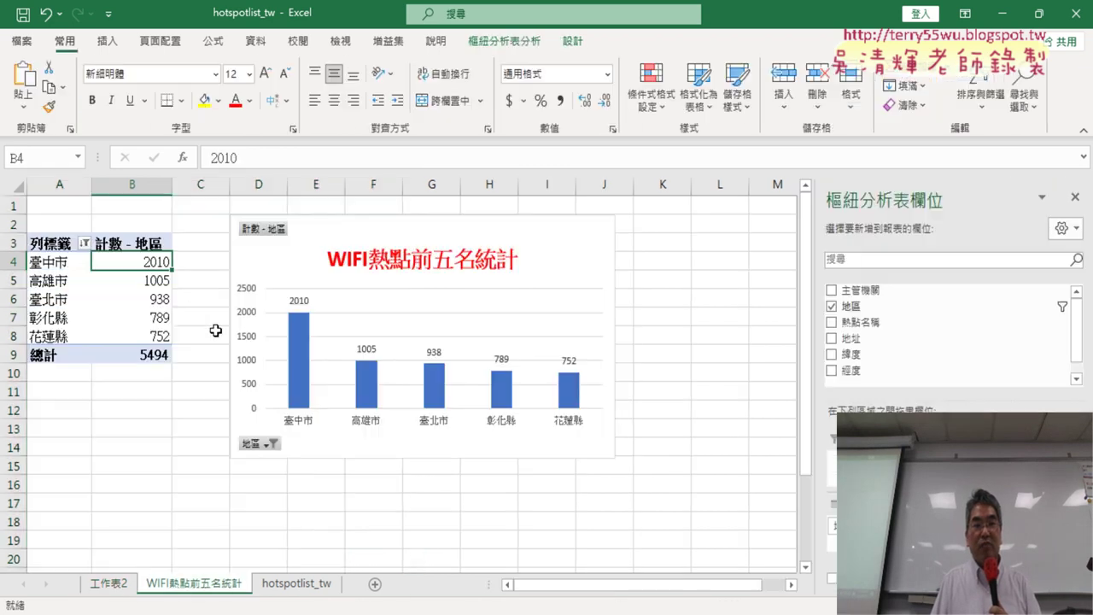
click(110, 584)
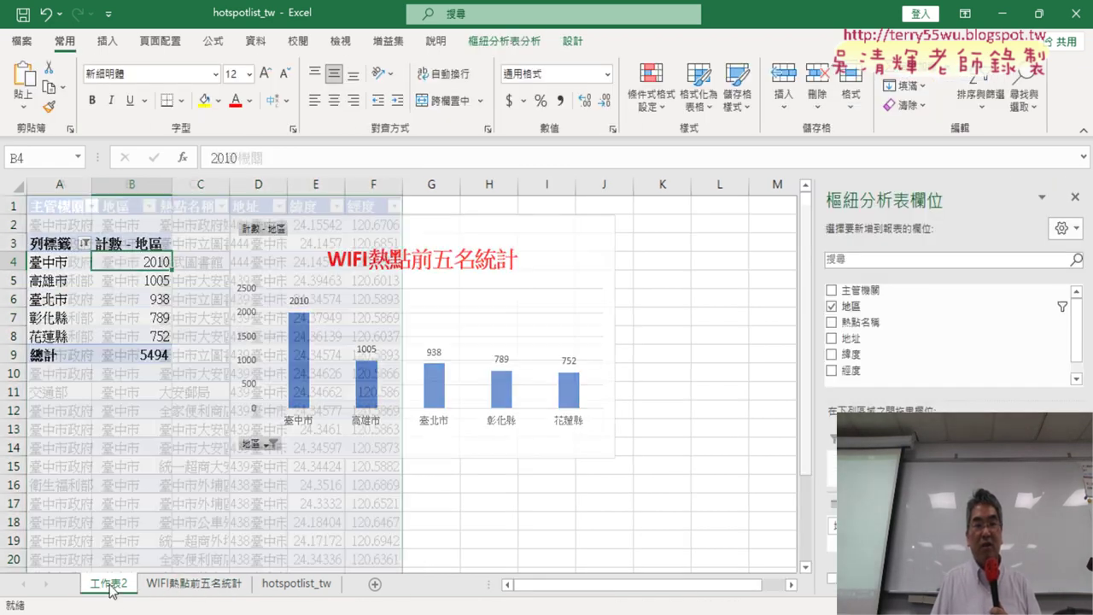
Step: Verify the 地區 column holds 臺中市 throughout, then start renaming the detail sheet tab
click(123, 187)
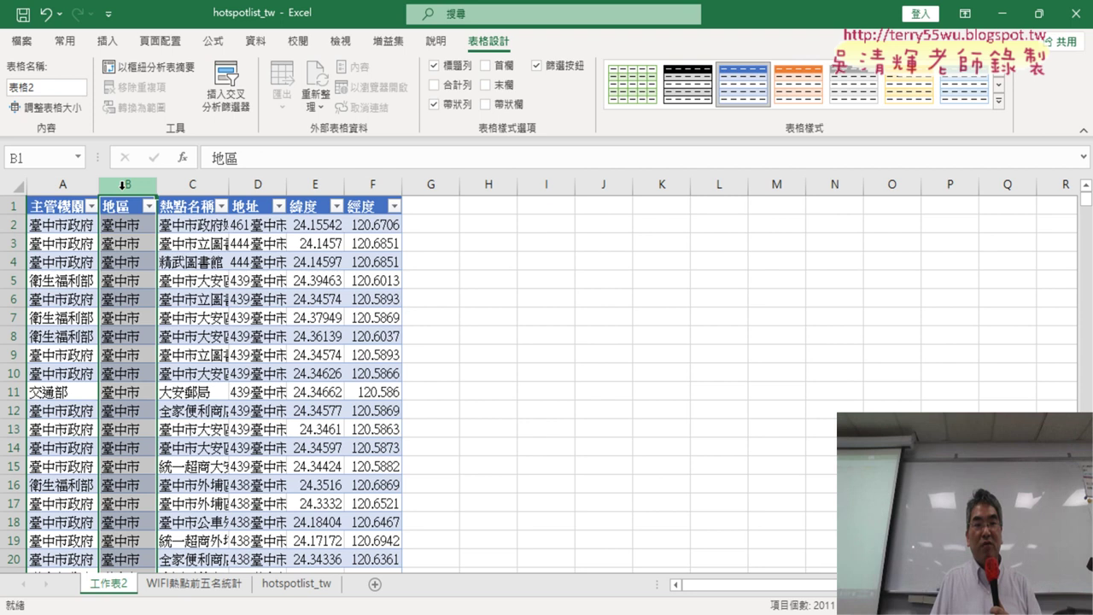
click(131, 208)
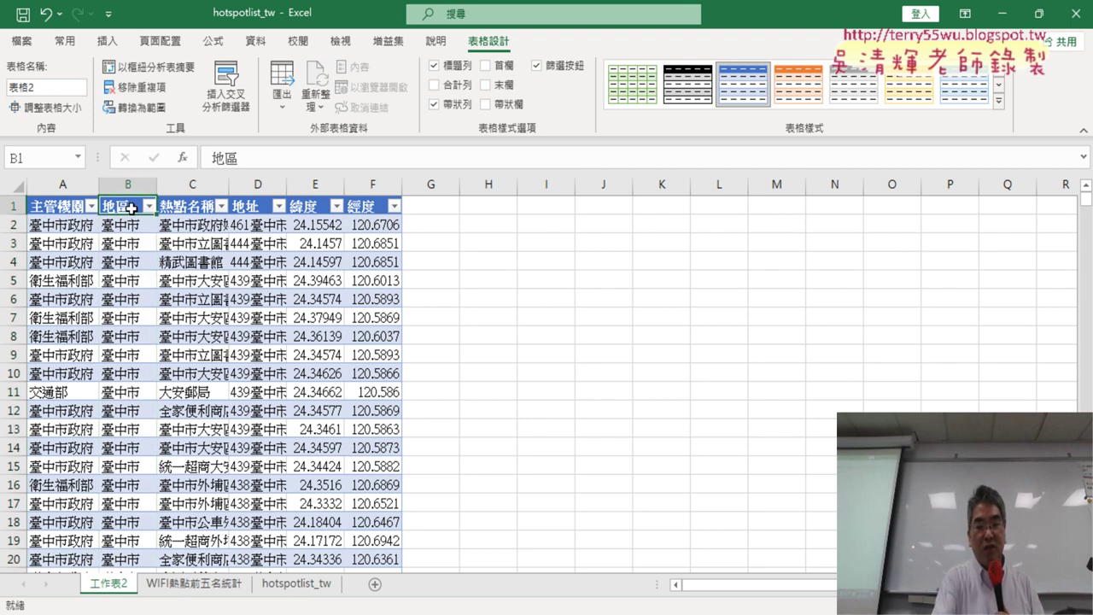
key(ctrl+Down)
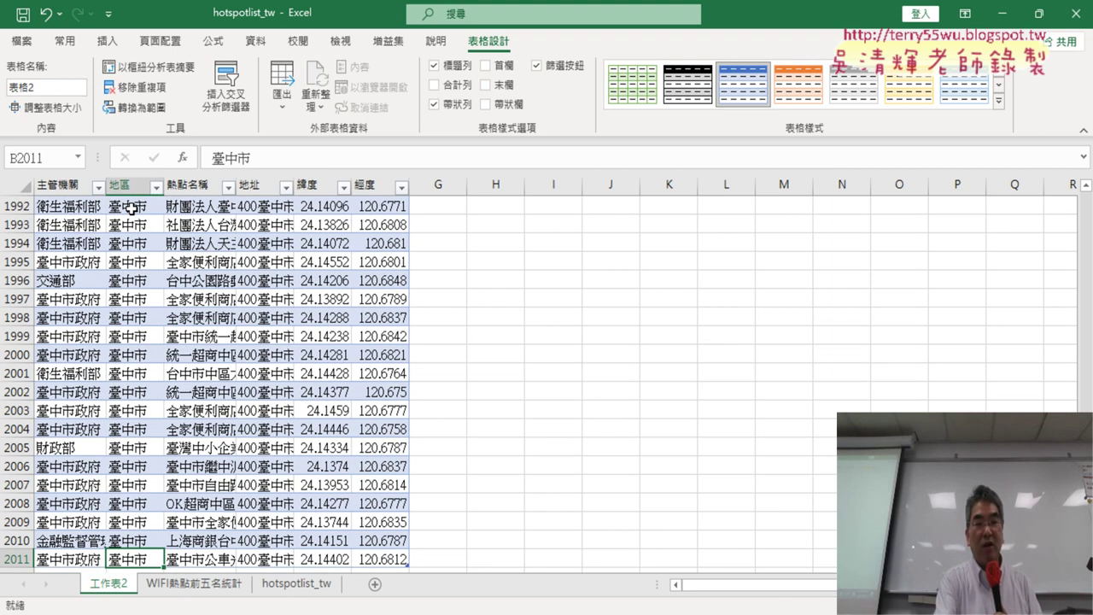
key(ctrl+Up)
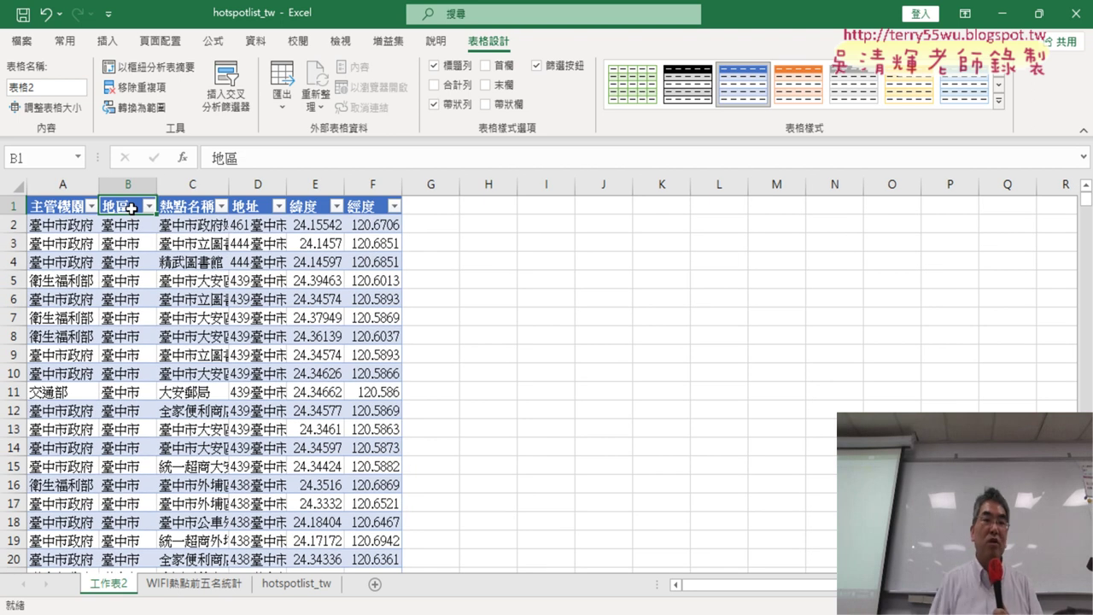
click(138, 225)
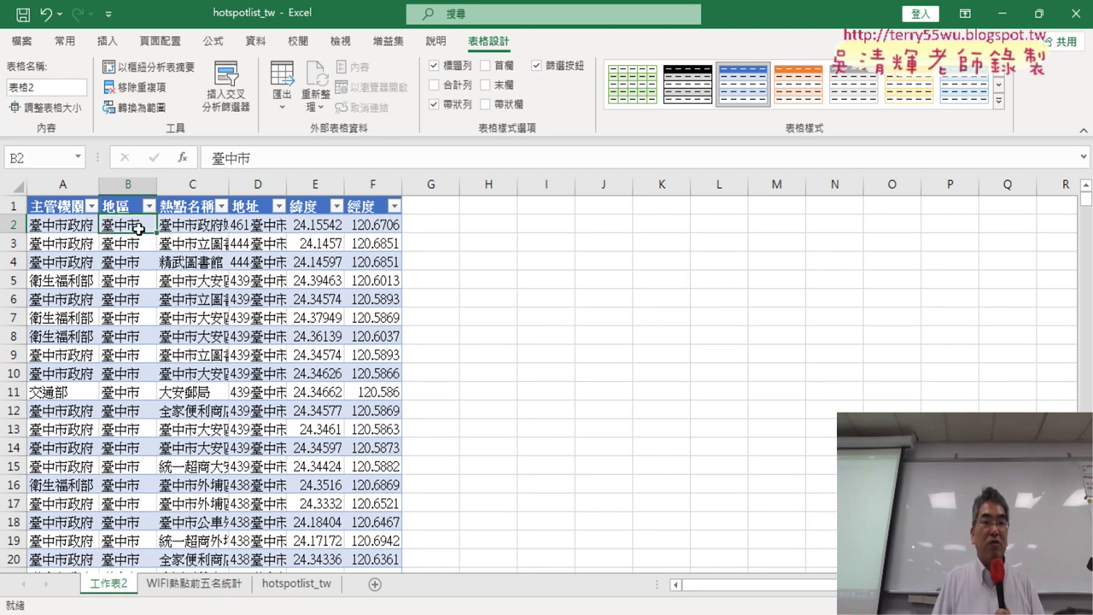
drag(272, 158, 175, 160)
key(ctrl+c)
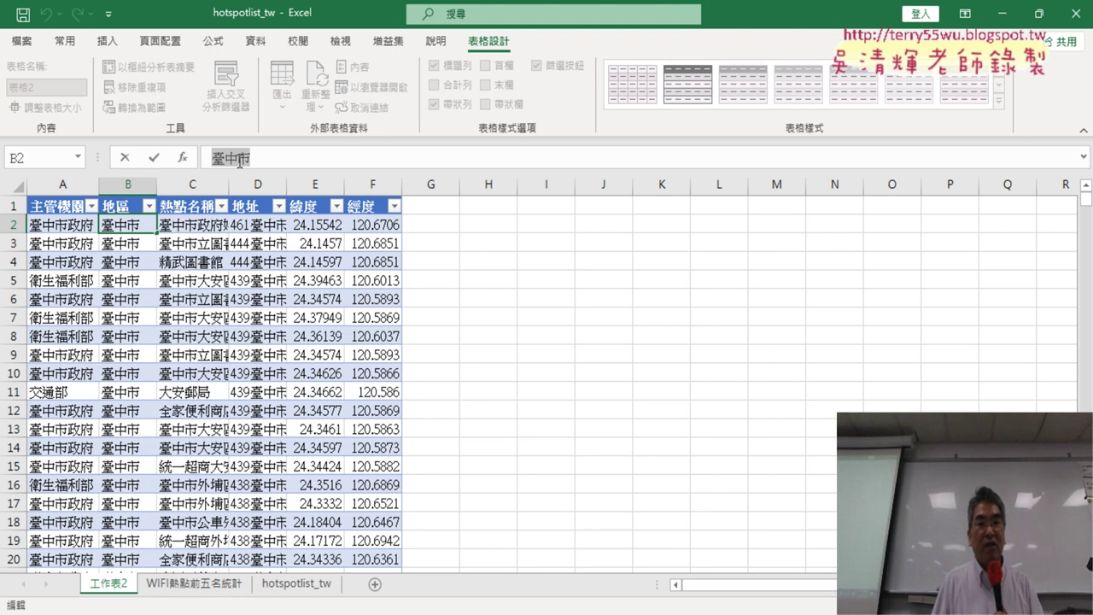
click(125, 158)
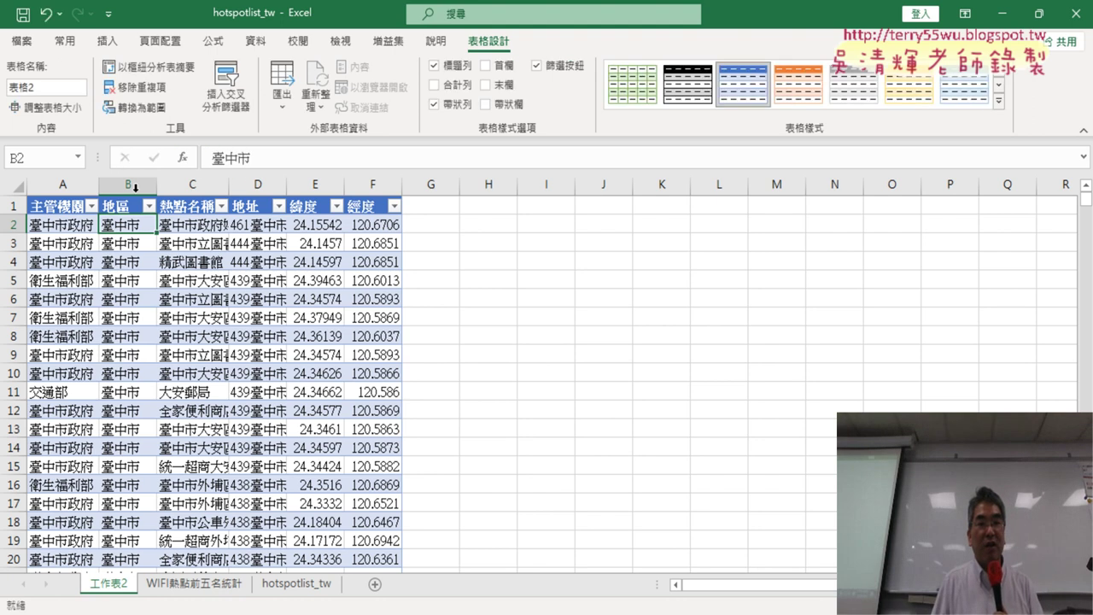
double_click(108, 583)
Step: Finish naming the sheet 臺中市 and AutoFit column D (地址) to the full addresses
key(ctrl+v)
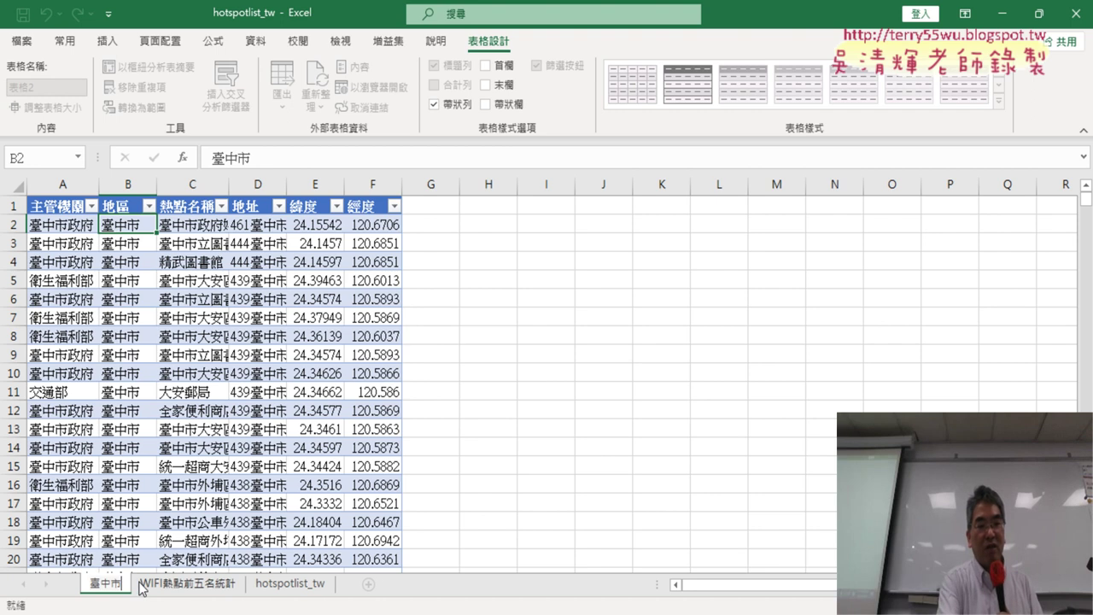
key(Return)
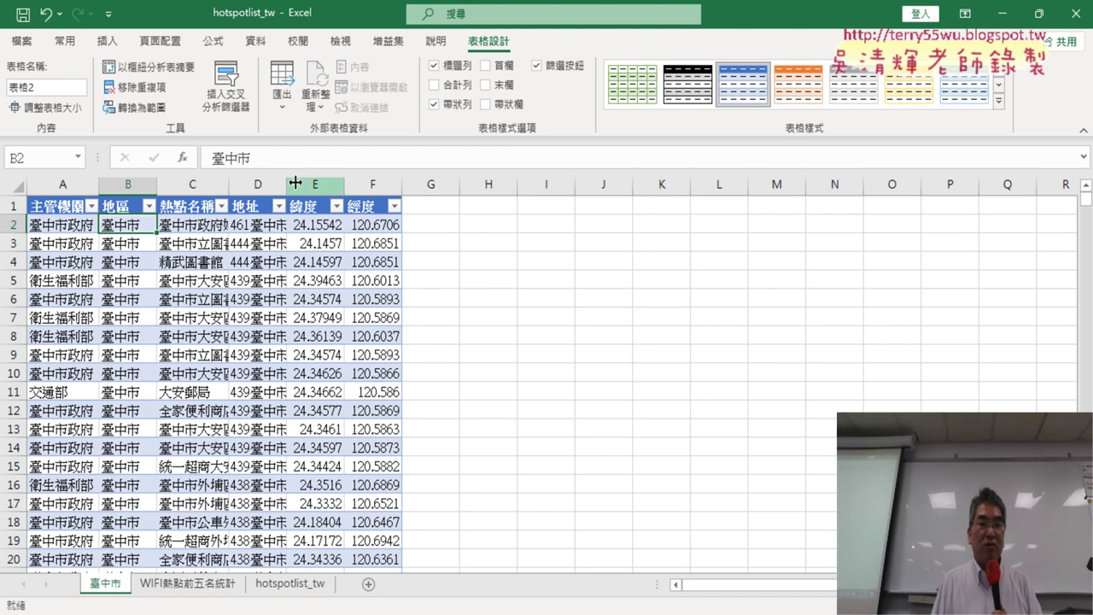
double_click(286, 183)
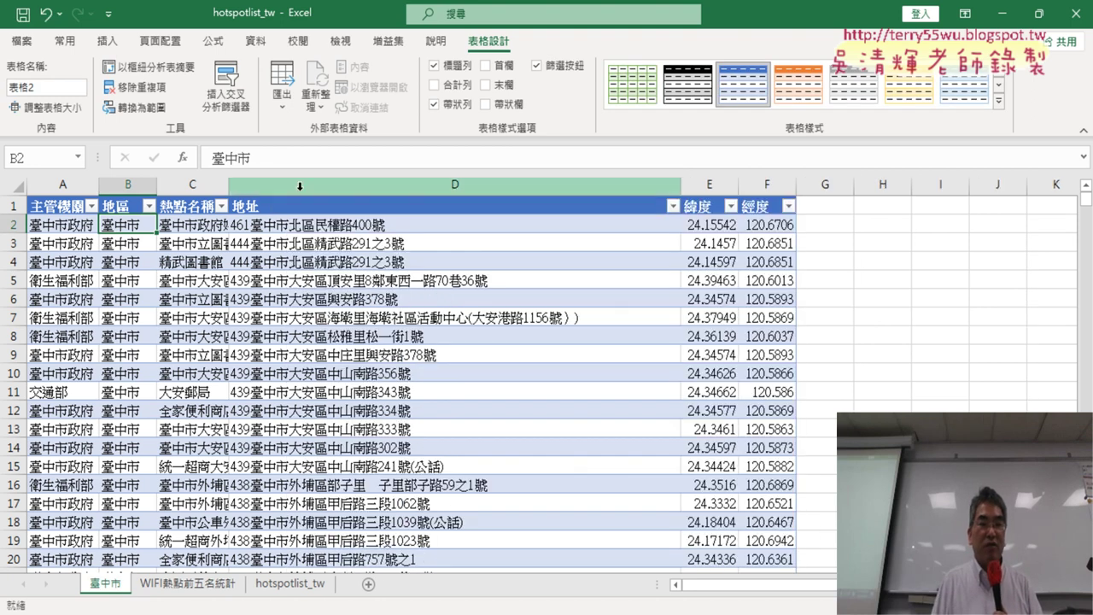
click(347, 182)
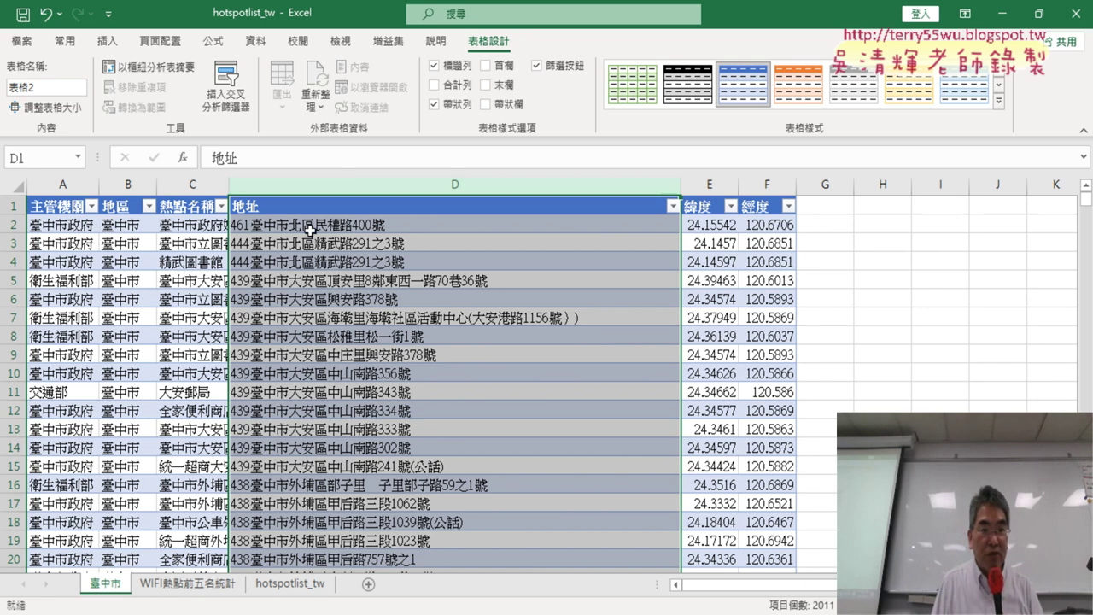
Step: Inspect the full addresses in cells D5, D16 and D2
click(316, 281)
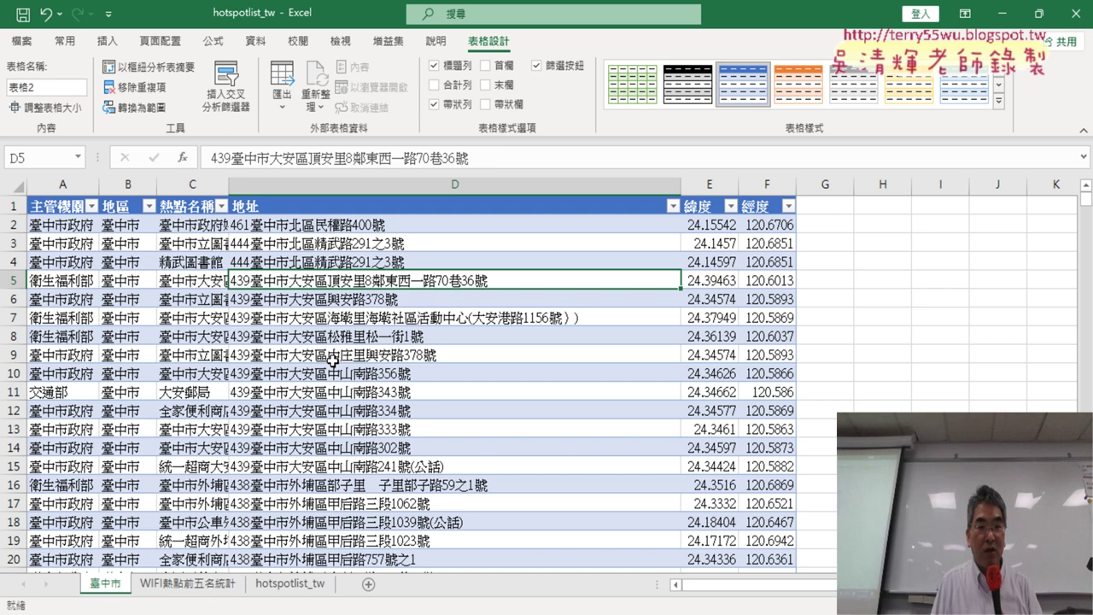
scroll(333, 361, down, 2)
scroll(326, 352, down, 1)
click(321, 319)
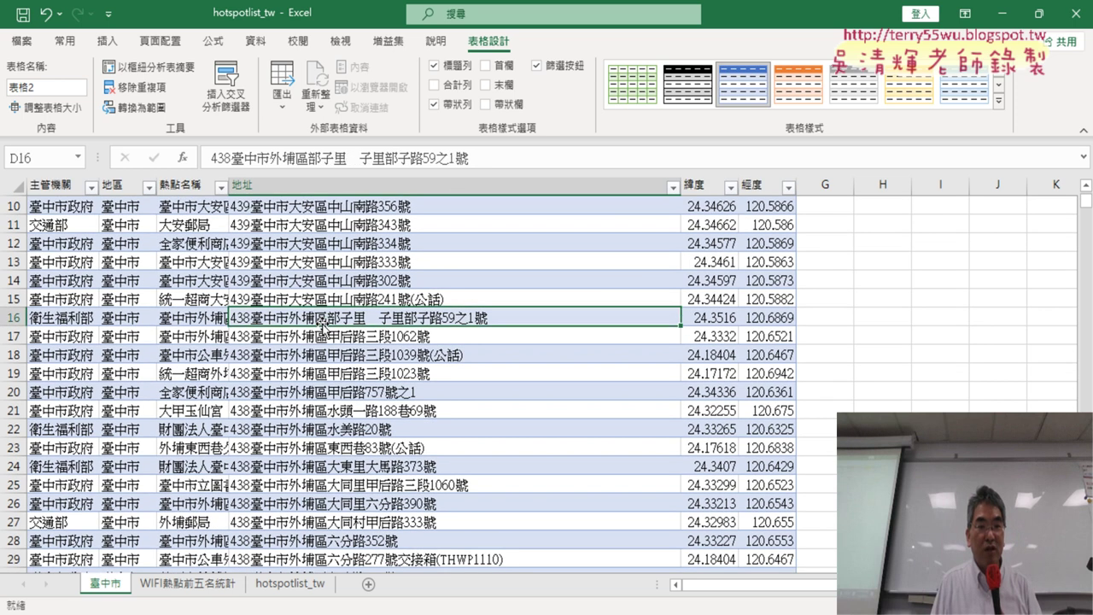
scroll(329, 325, up, 2)
scroll(341, 295, up, 1)
double_click(305, 224)
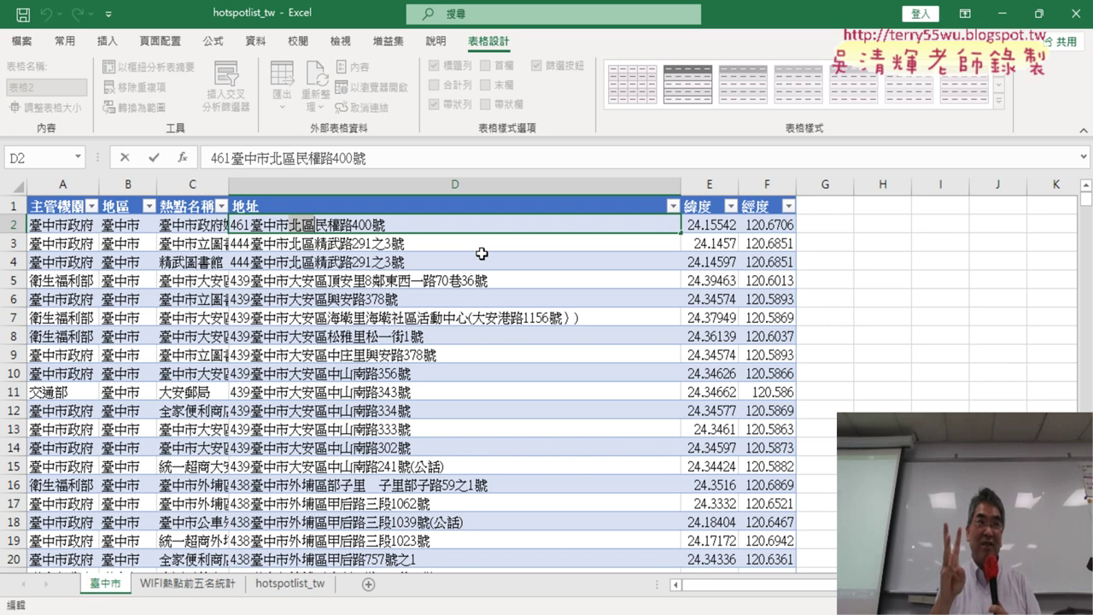
Step: Add the heading 區 in G1 so the table gains a new column
click(830, 207)
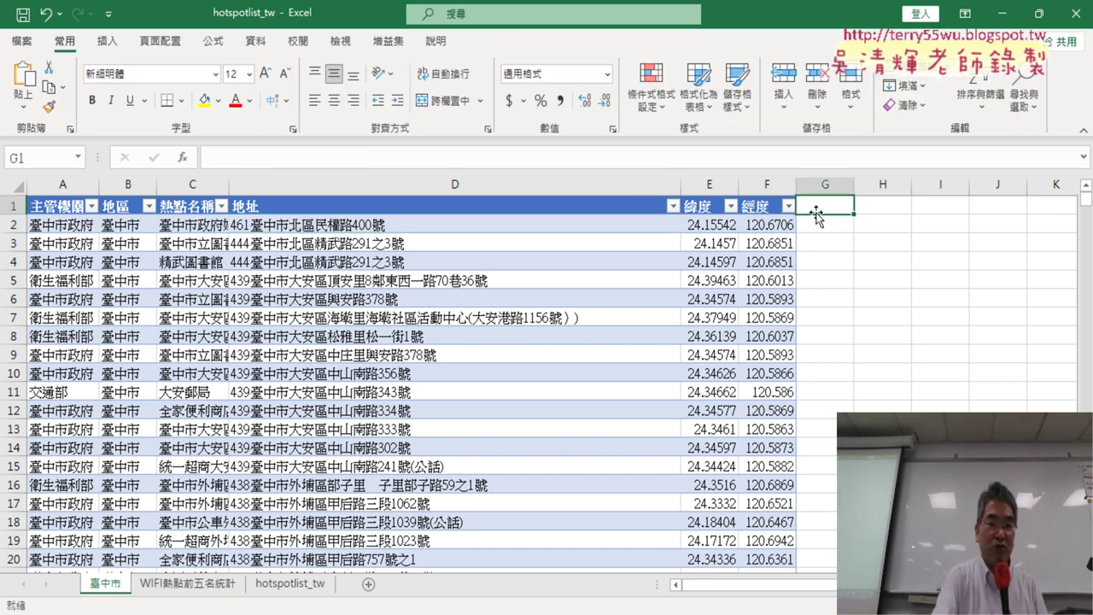
text(ㄑㄩ)
key(space)
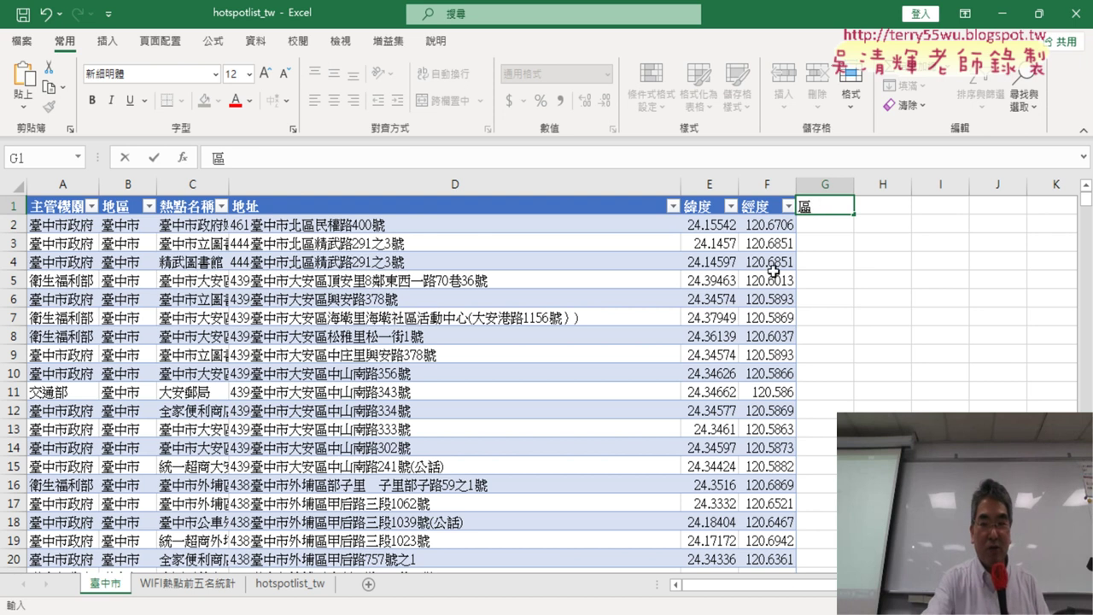
key(Return)
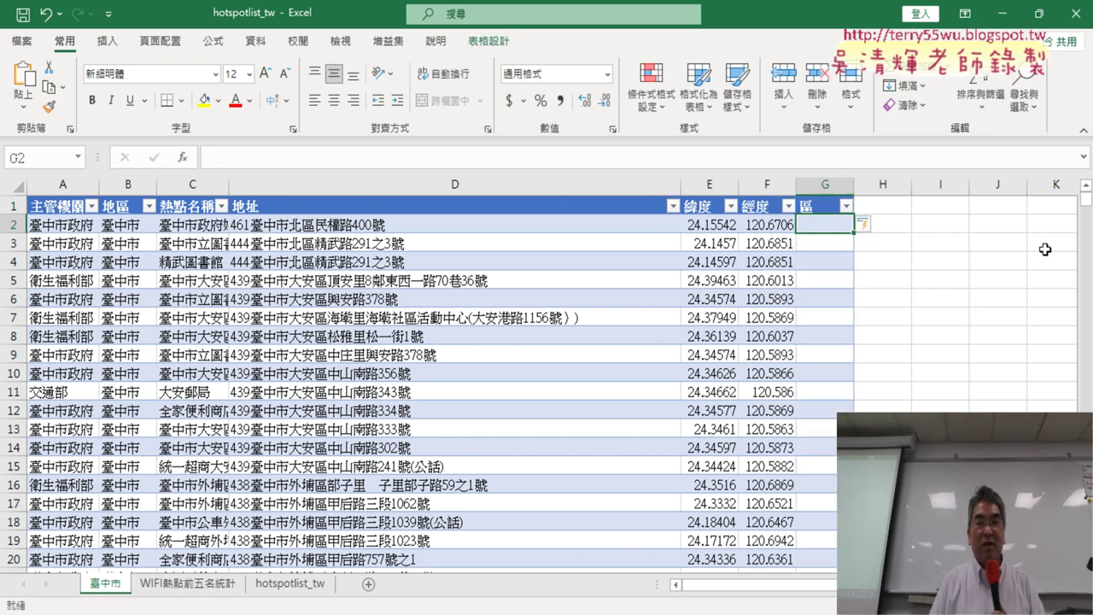
click(819, 206)
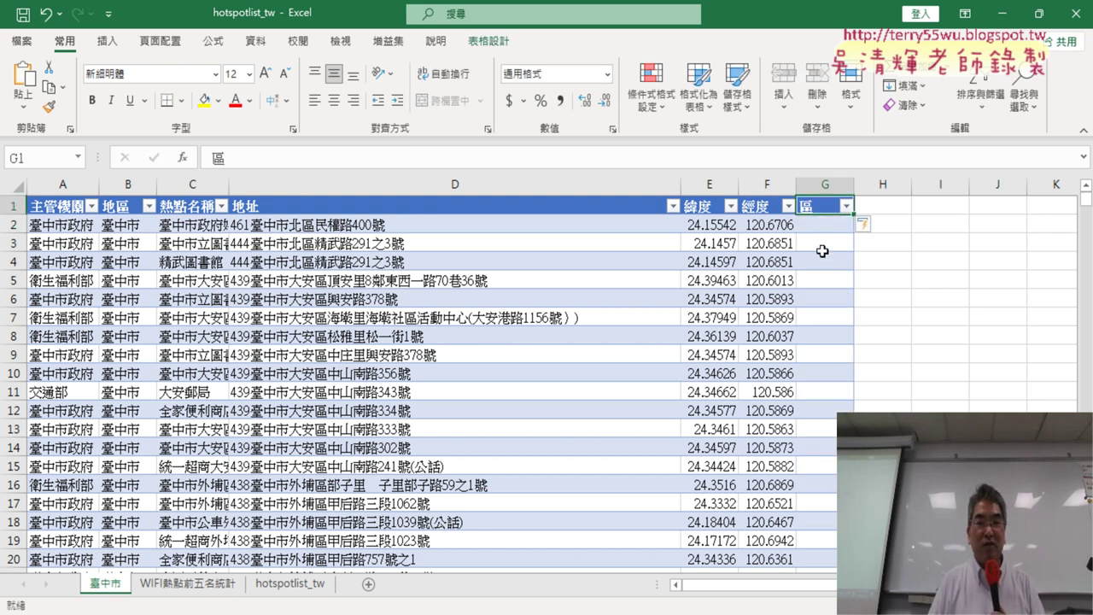
click(827, 226)
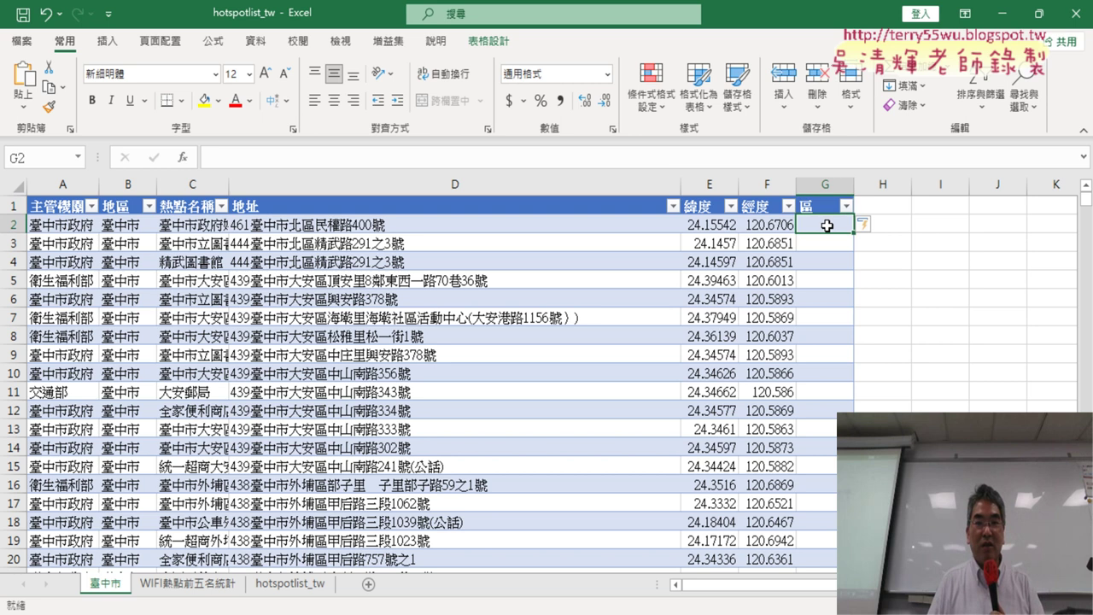
Step: For G2, choose the MID function from the Text category in Insert Function
click(183, 158)
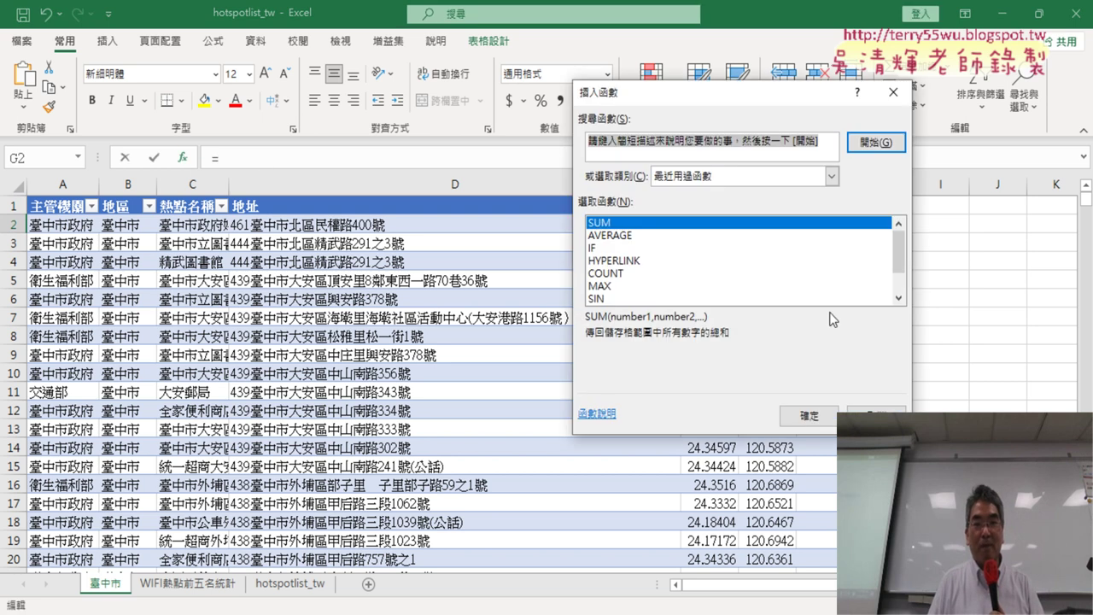
drag(902, 259, 899, 290)
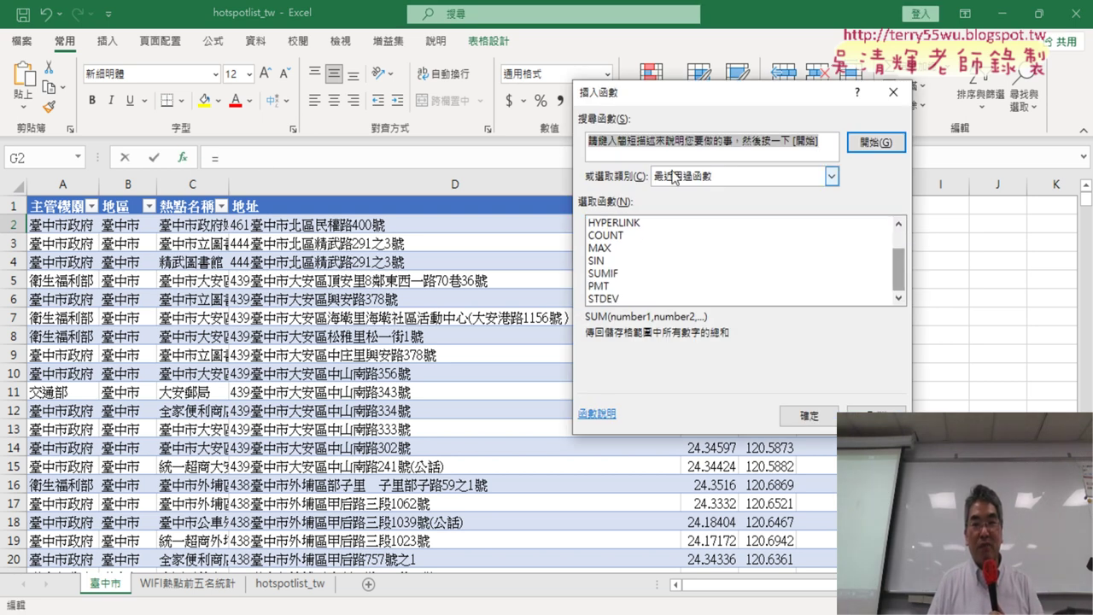
click(832, 176)
click(699, 291)
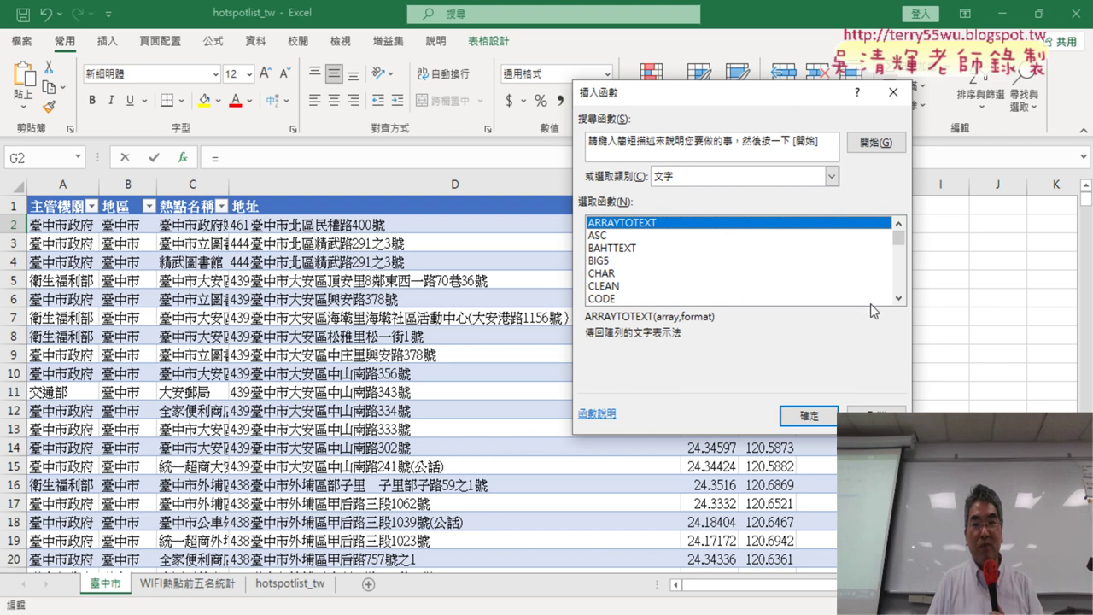
click(899, 298)
click(898, 298)
click(898, 298)
click(899, 298)
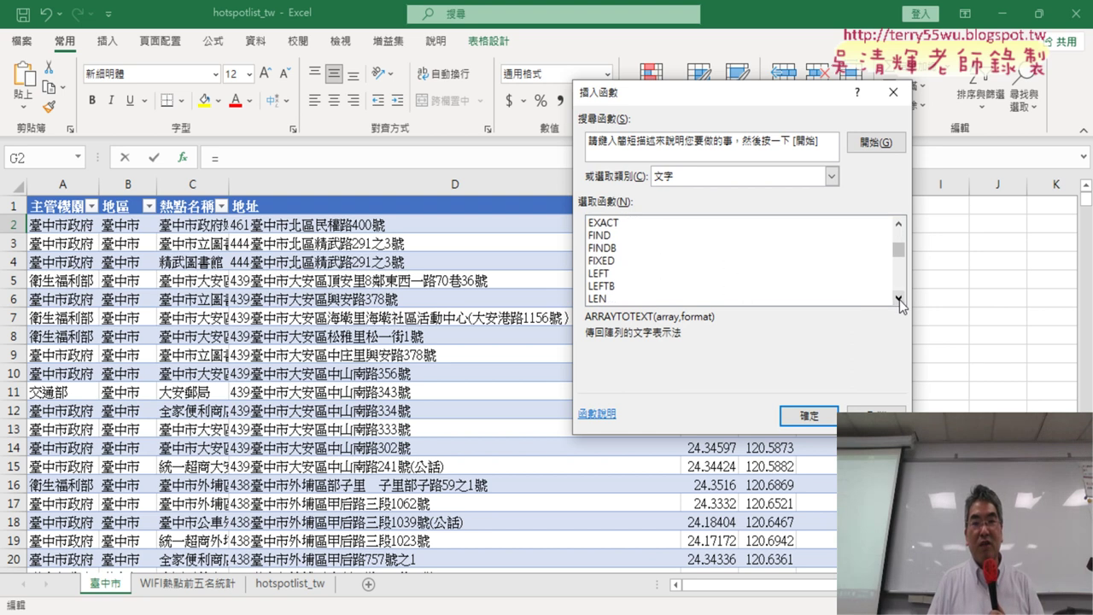
click(898, 298)
click(899, 298)
click(662, 274)
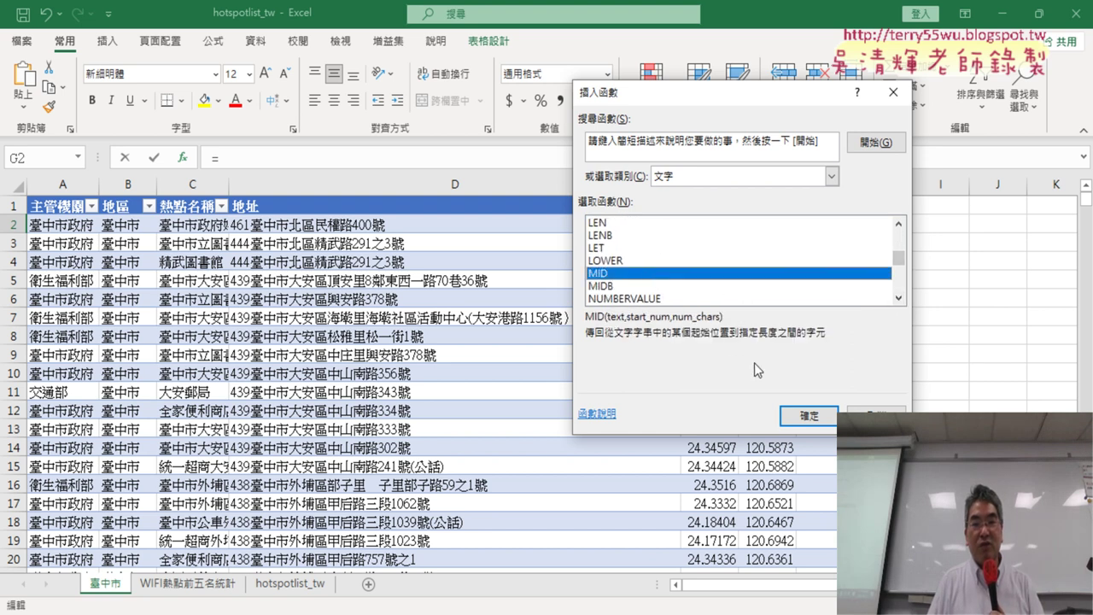
click(808, 416)
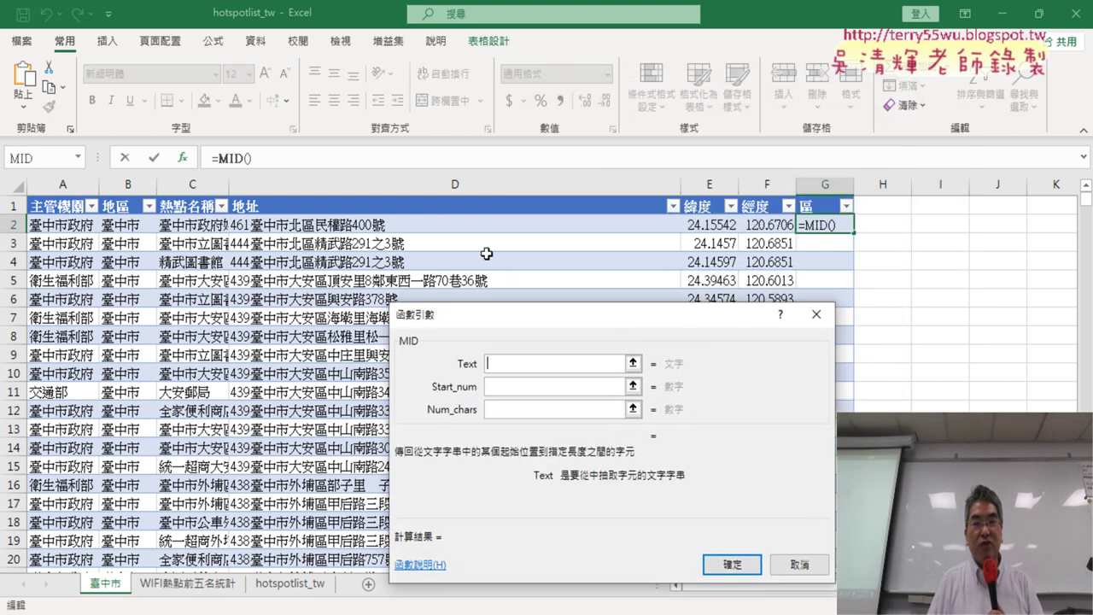
Step: Enter the D2 address and start position 7 as MID arguments, then cancel the formula
click(394, 225)
key(Tab)
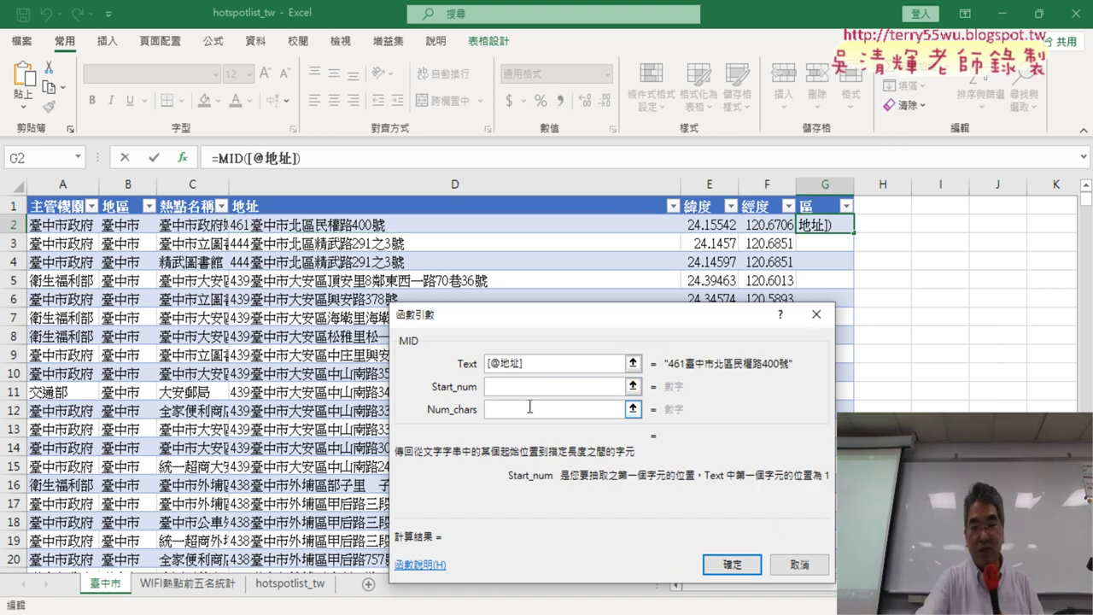
text(7)
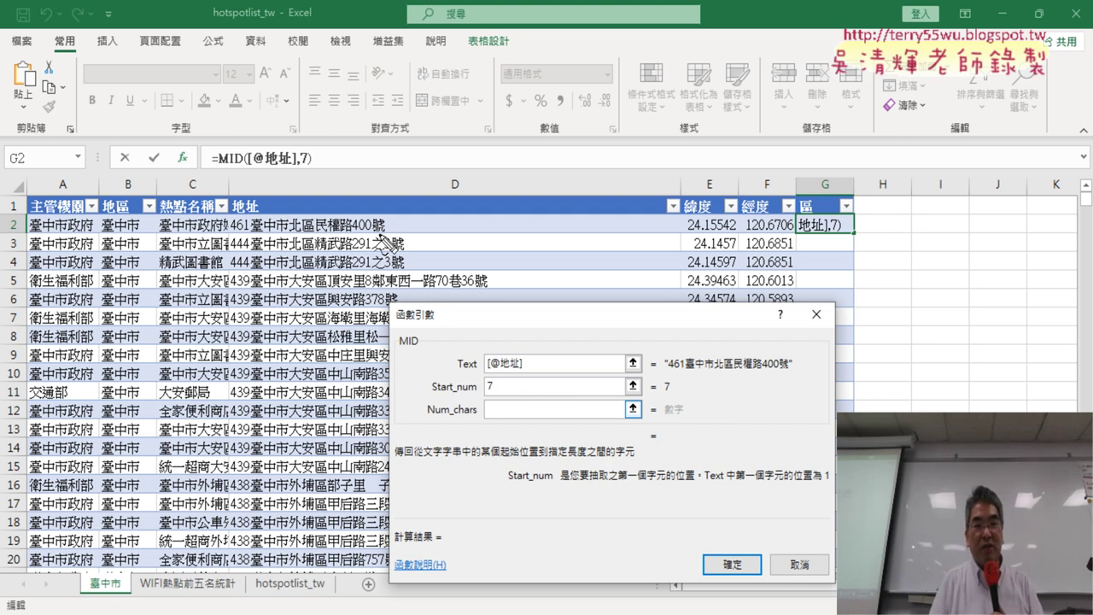
mouse_move(381, 249)
mouse_down()
mouse_move(384, 228)
mouse_move(401, 241)
mouse_up()
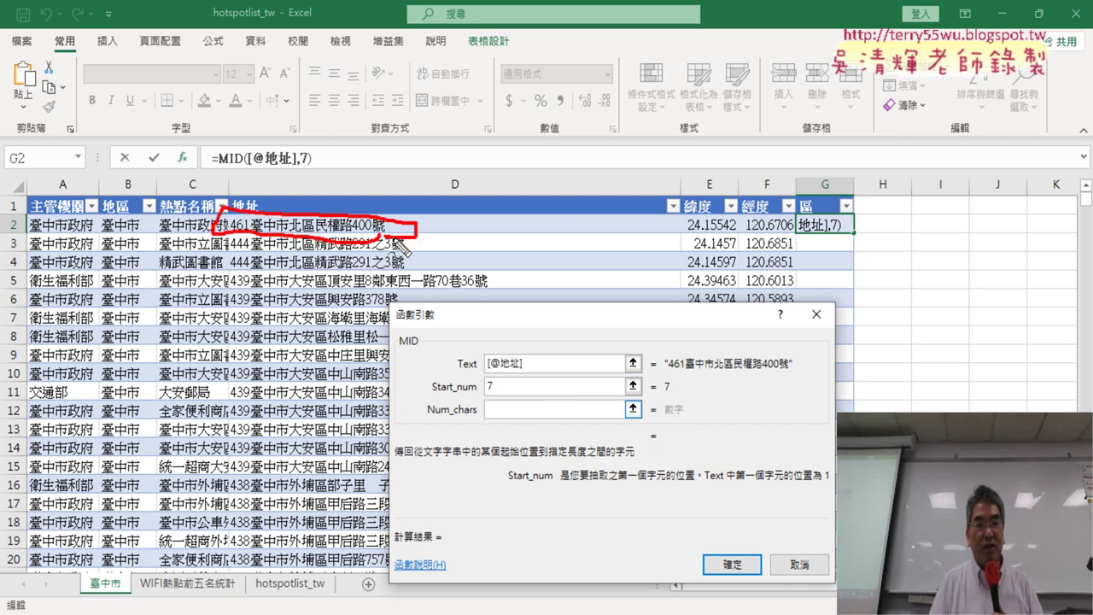
mouse_move(534, 382)
mouse_down()
mouse_move(480, 382)
mouse_move(534, 342)
mouse_move(538, 386)
mouse_up()
mouse_move(488, 261)
mouse_down()
mouse_move(493, 327)
mouse_move(529, 278)
mouse_up()
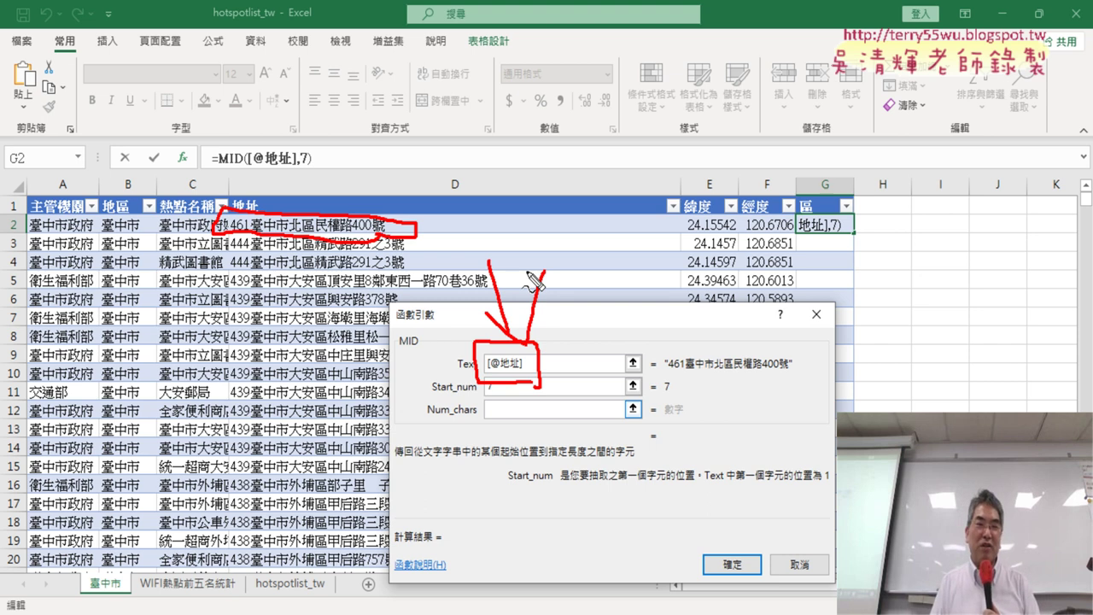
key(Escape)
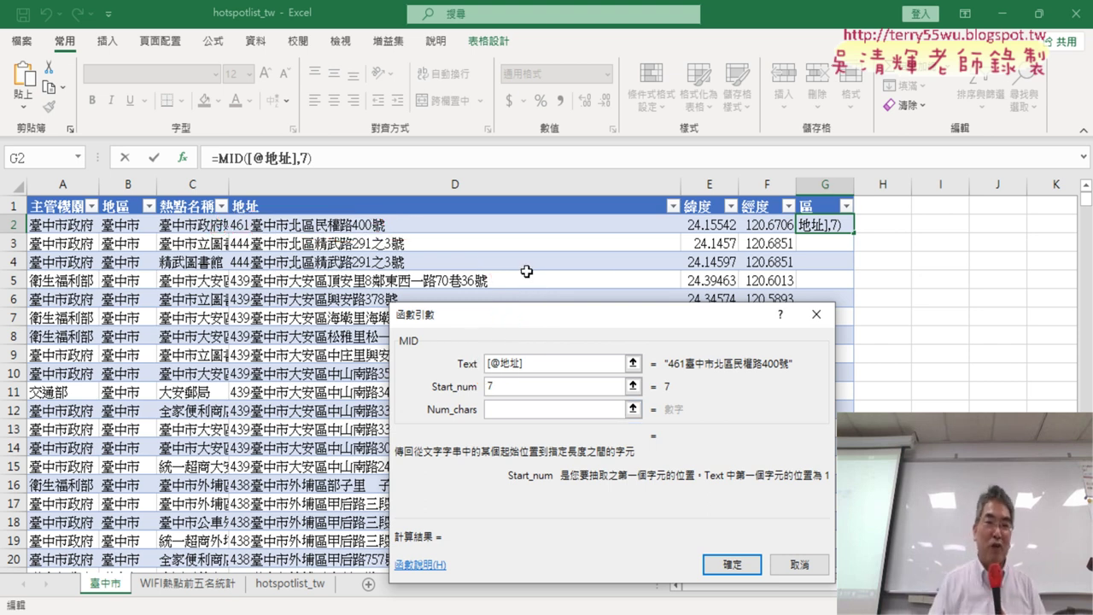
click(799, 564)
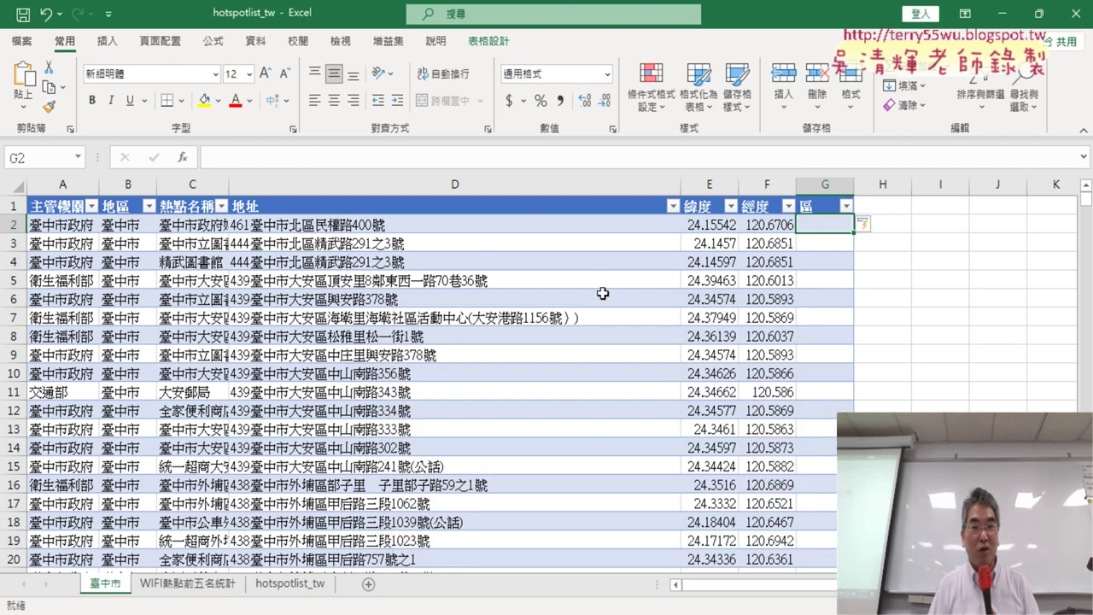
Step: Convert the 臺中市 table to a normal range
click(536, 205)
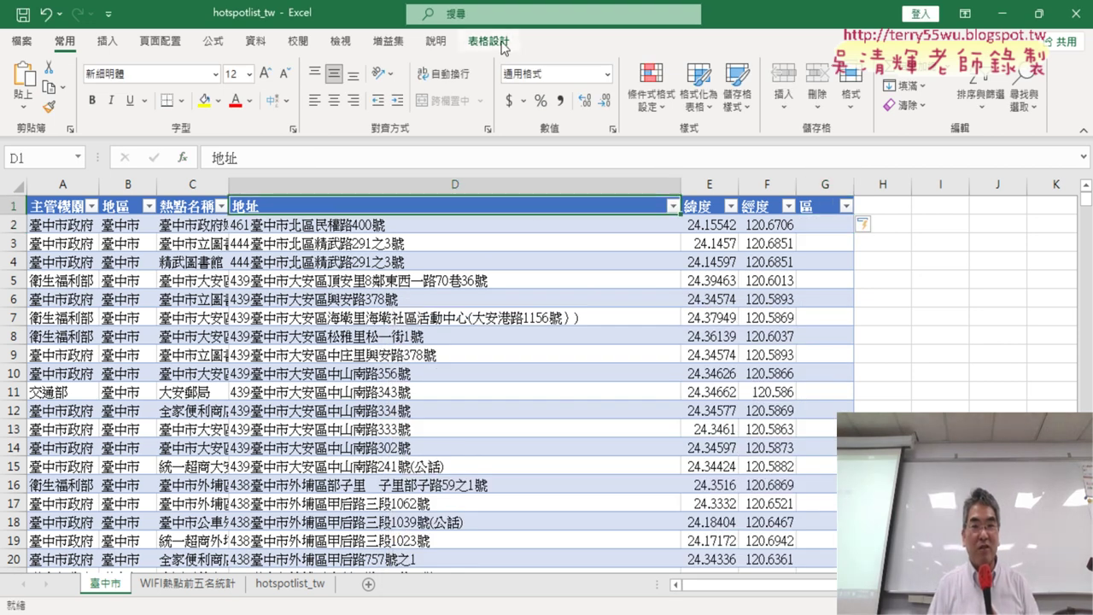
click(503, 44)
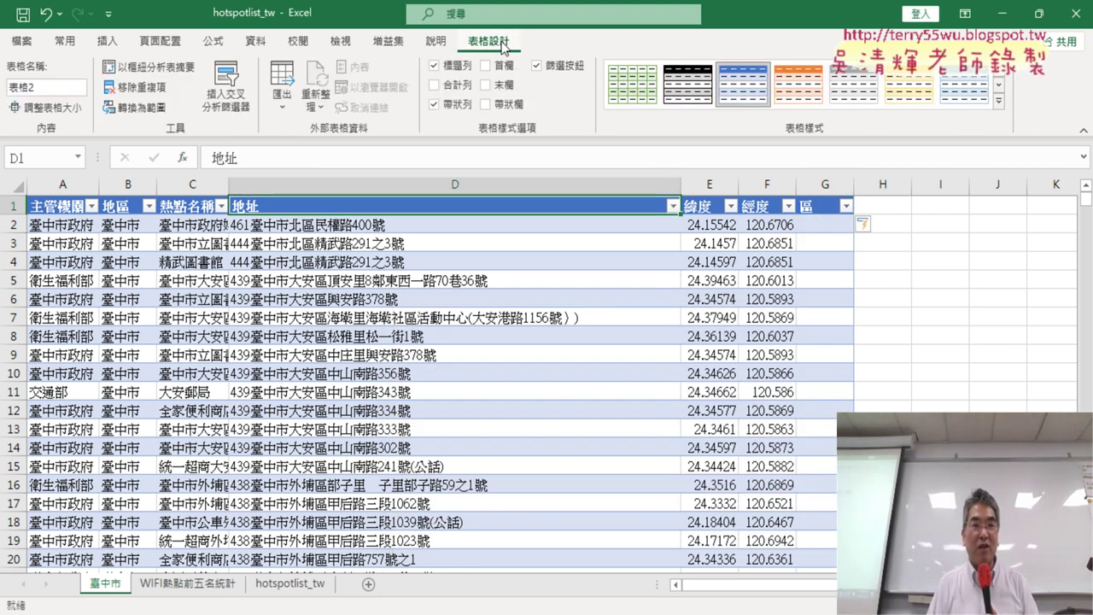
click(151, 113)
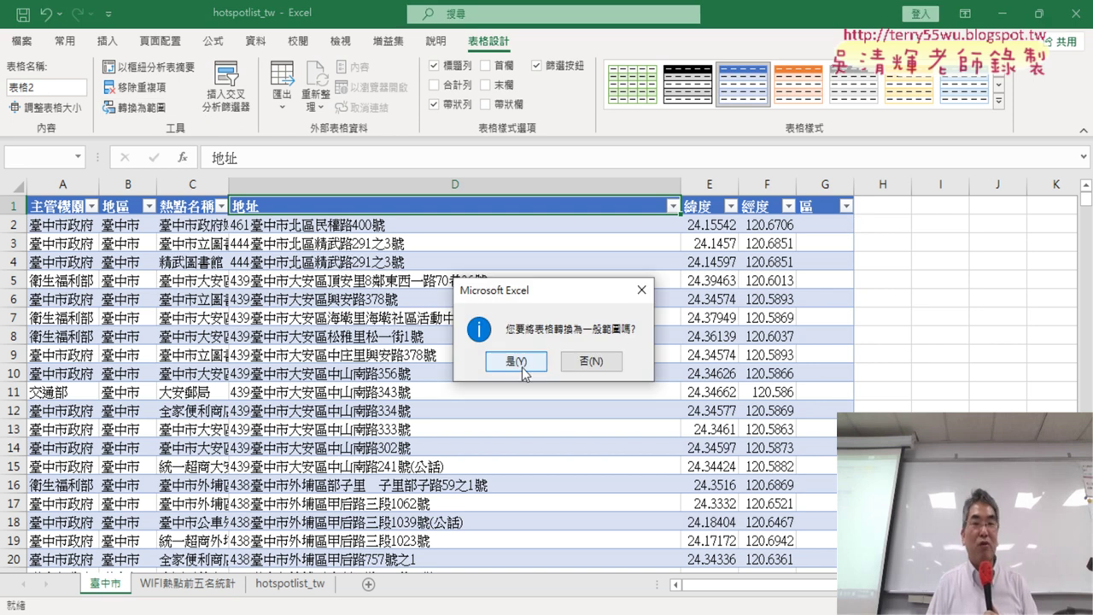
click(516, 362)
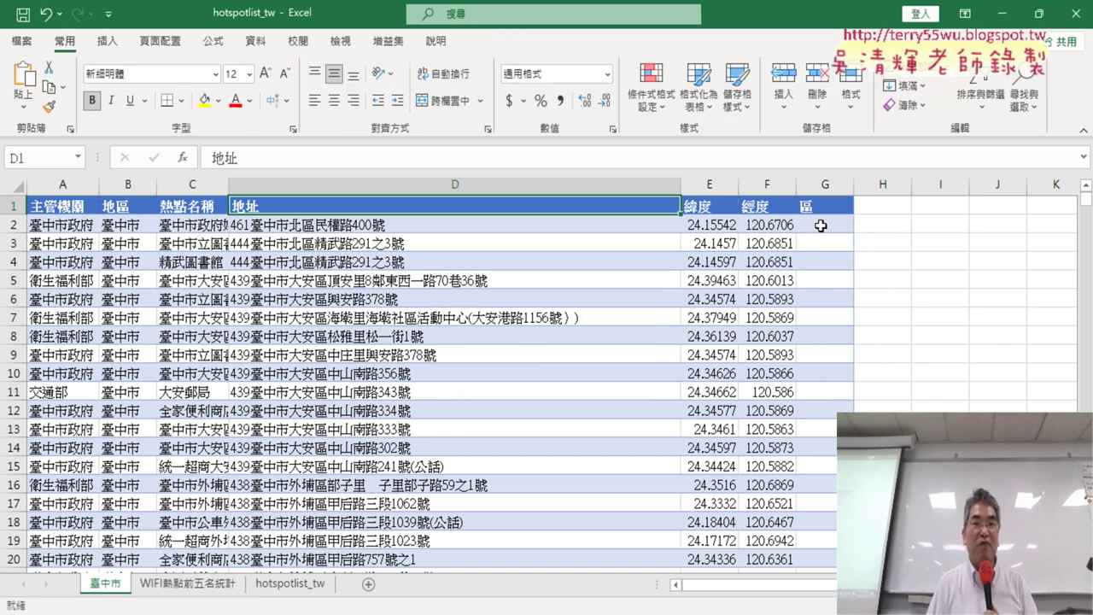
Step: For cell G2, pick the MID text function in Insert Function
click(820, 225)
click(182, 157)
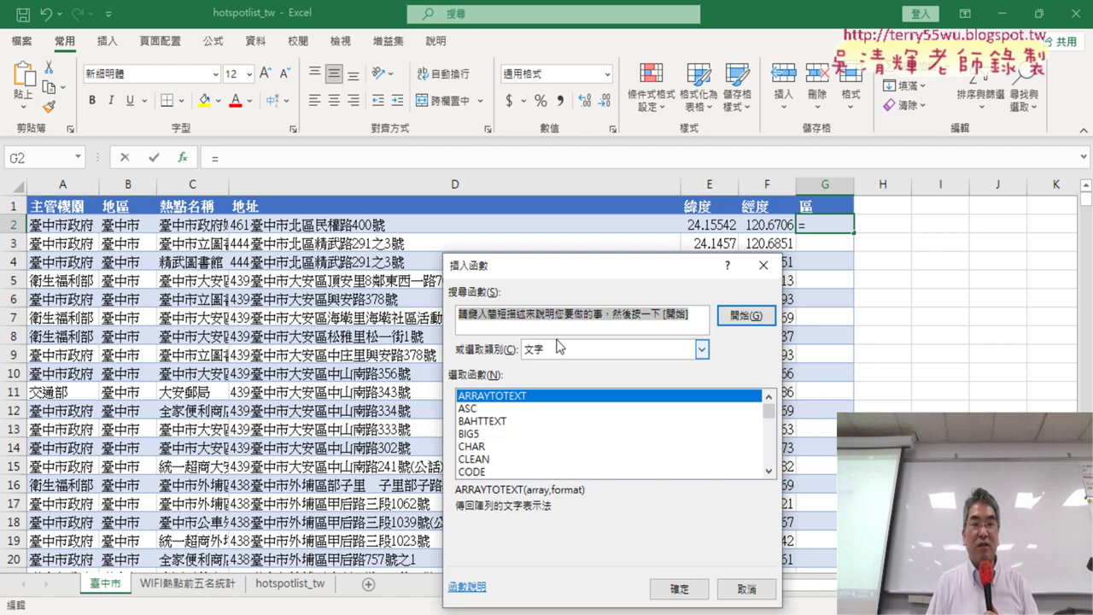
click(768, 470)
click(768, 471)
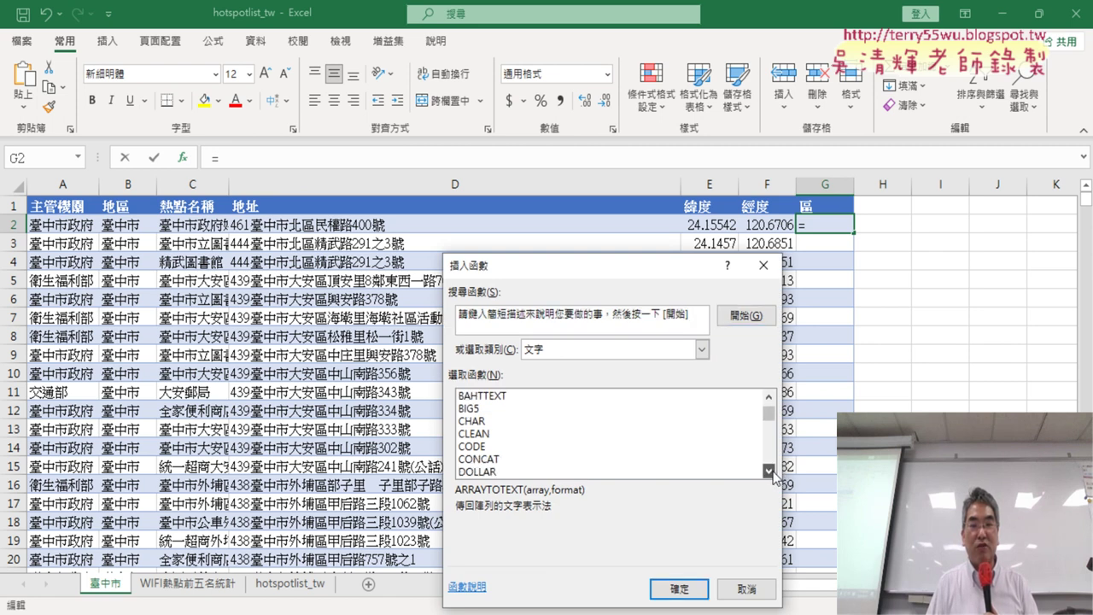
click(769, 471)
click(768, 470)
click(768, 471)
click(768, 470)
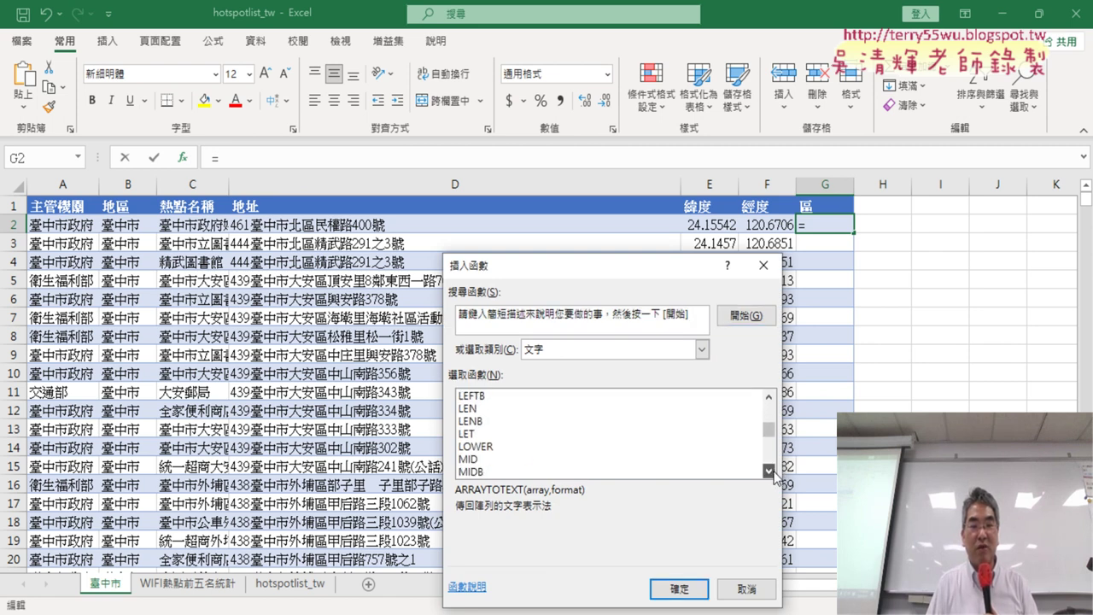
click(769, 470)
click(769, 470)
double_click(468, 434)
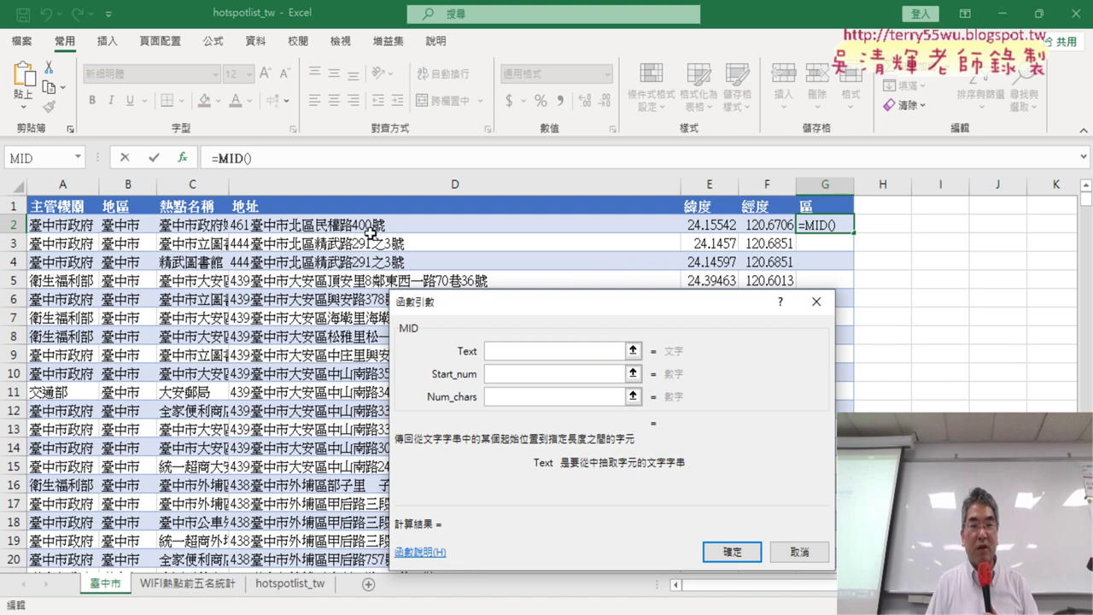
Step: Enter =MID(D2,7,2) in G2 and fill it down the whole 區 column
click(371, 225)
click(590, 374)
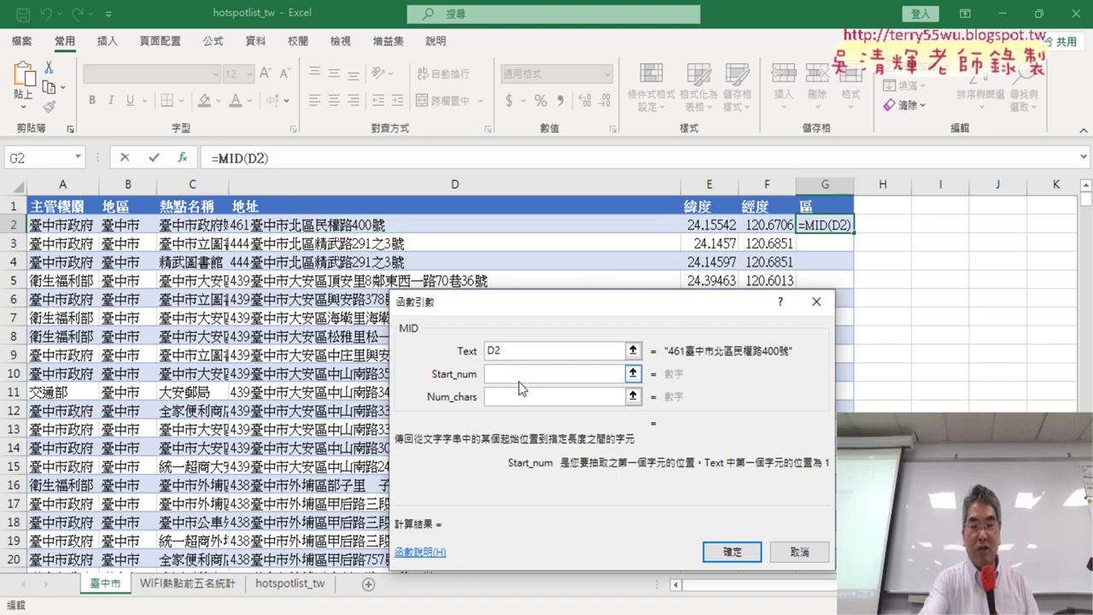
click(511, 351)
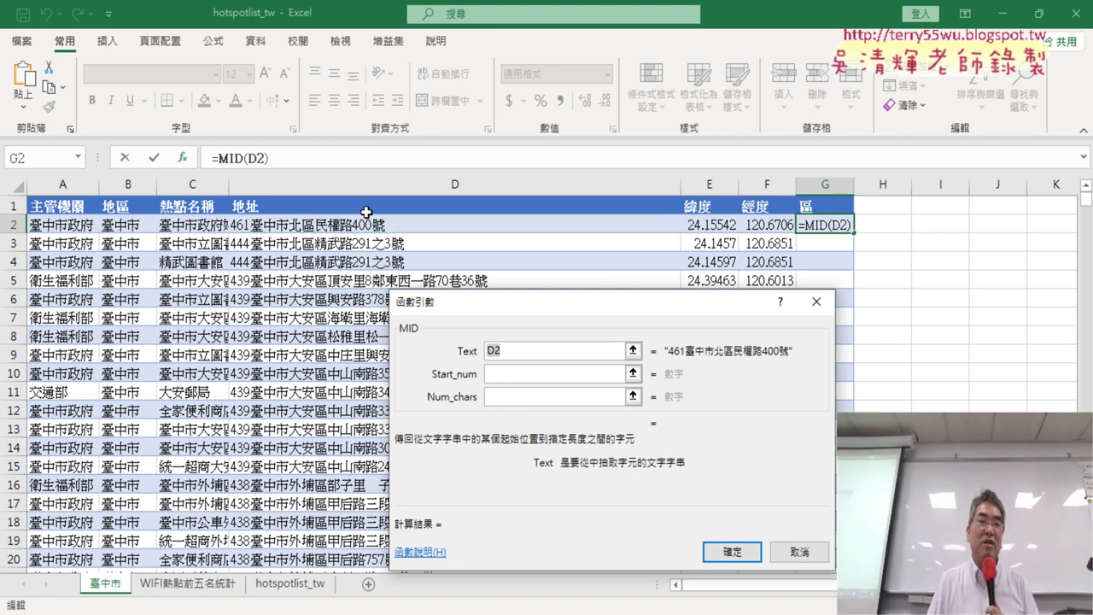
click(515, 377)
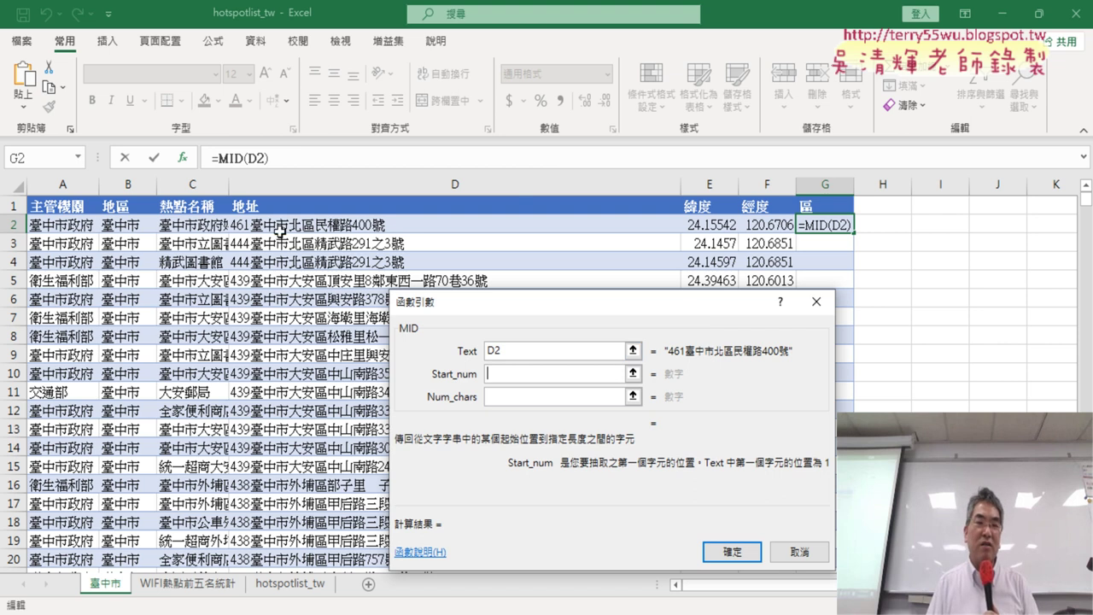
text(7)
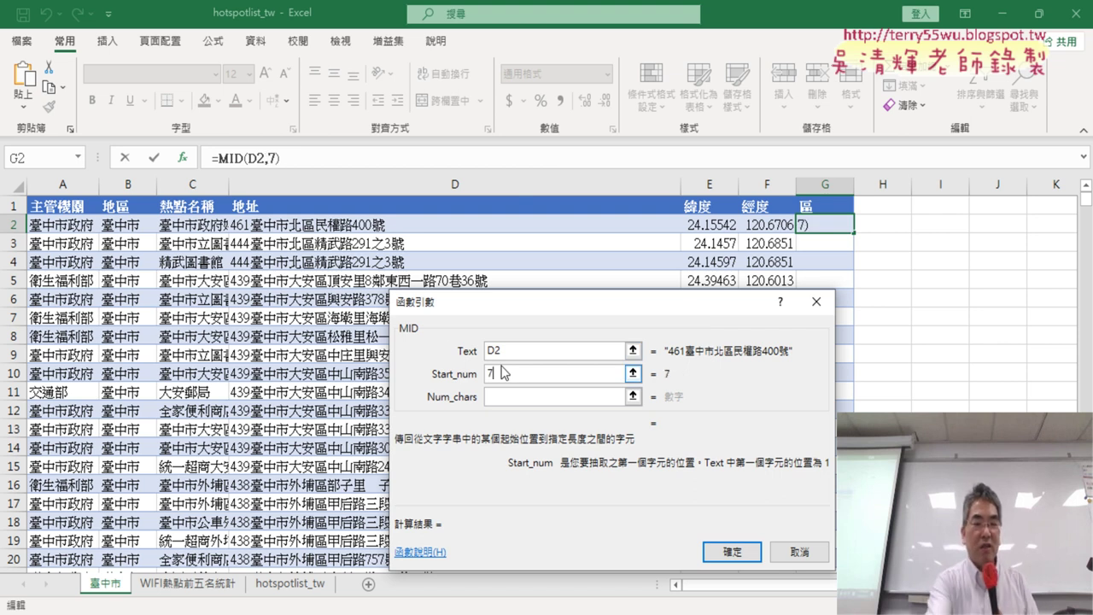
key(Tab)
text(2)
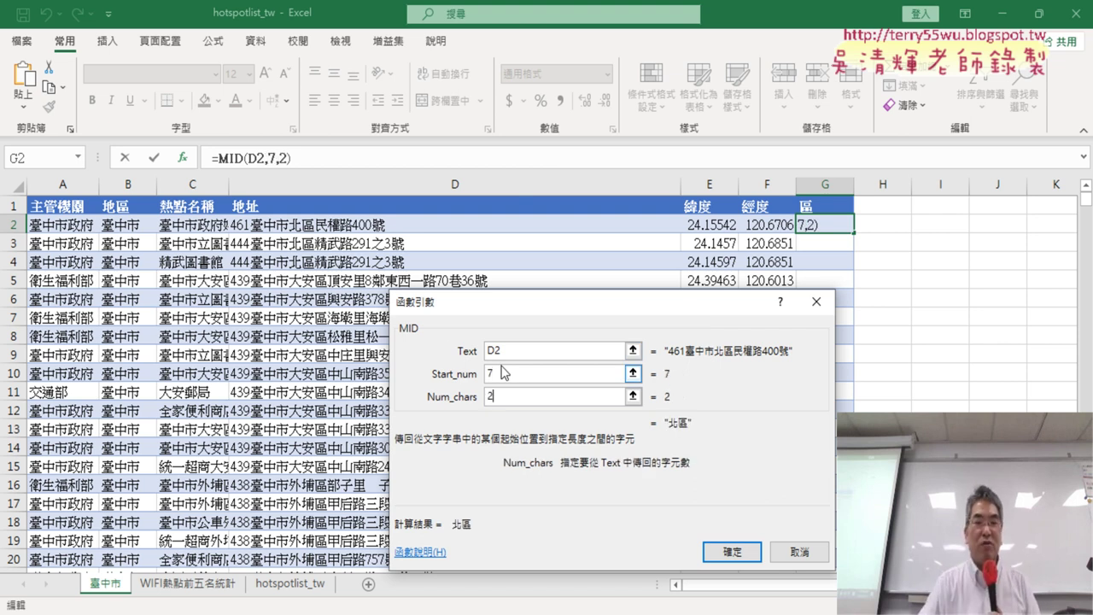
click(732, 552)
double_click(855, 231)
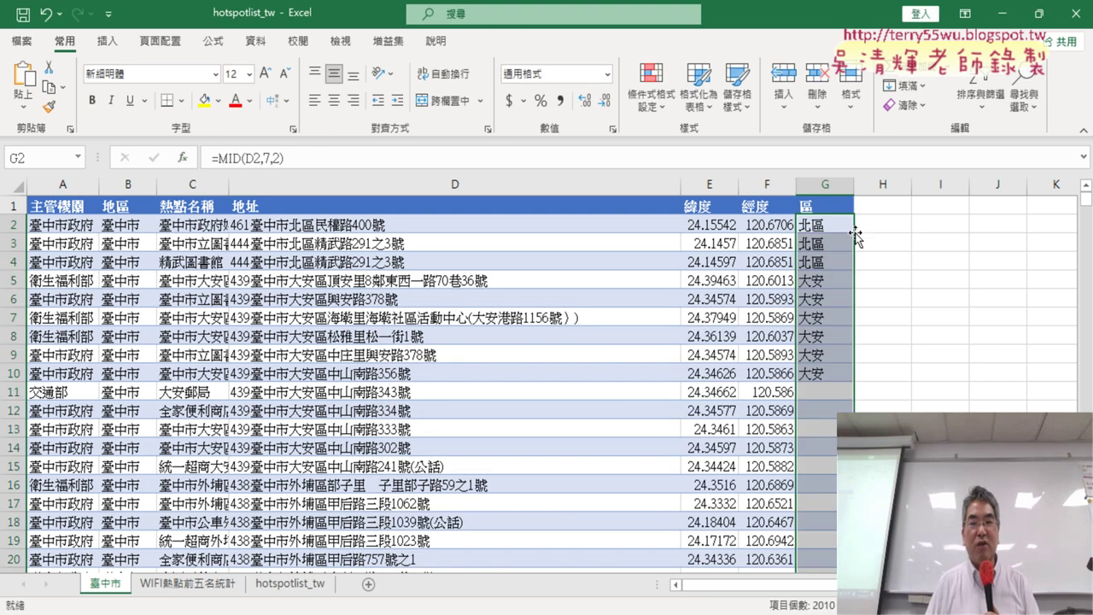
Step: Check G2's MID arguments (D2, 7, 2) unchanged, then go to the hotspotlist_tw sheet
click(826, 287)
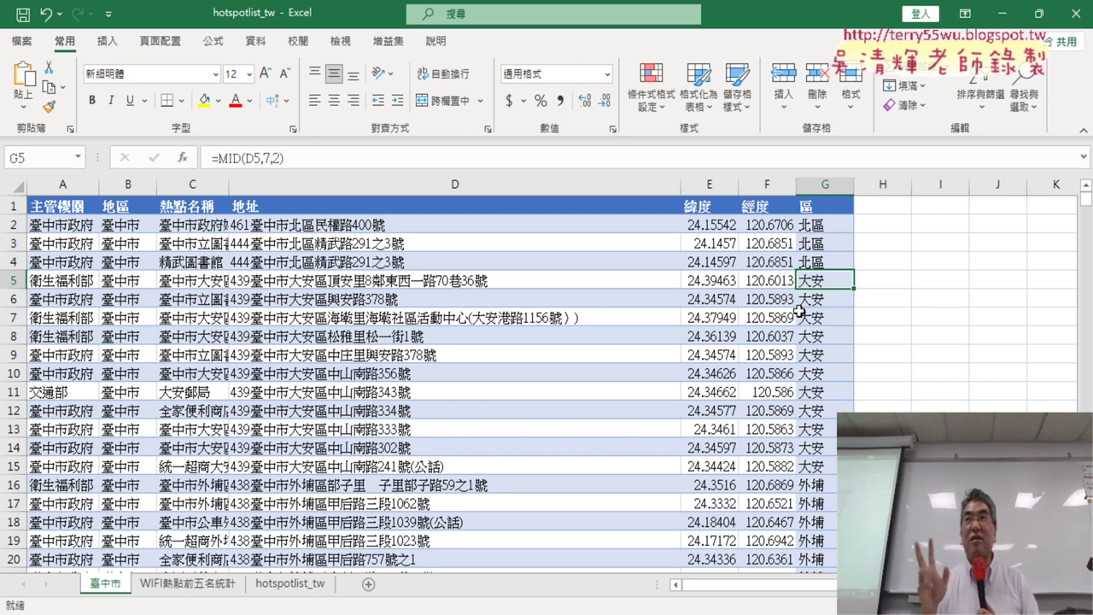
click(848, 231)
click(229, 158)
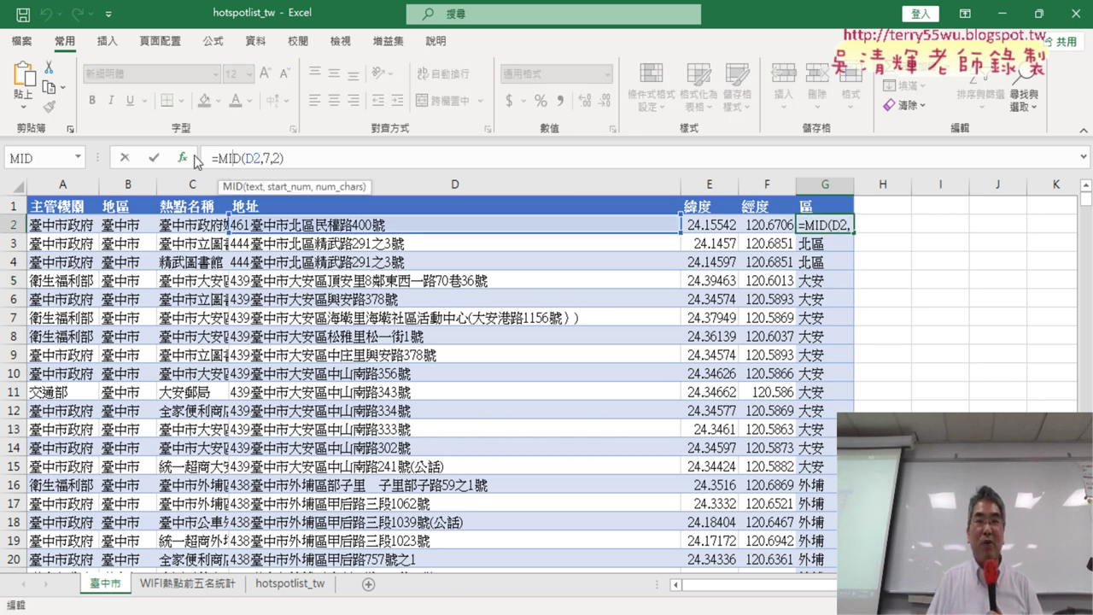
click(183, 158)
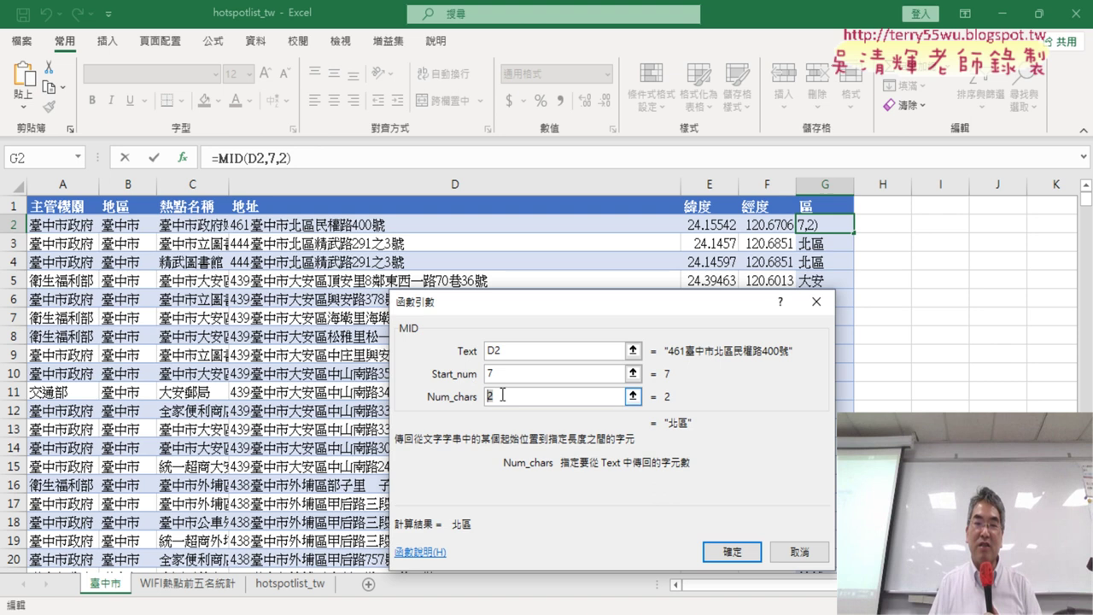
drag(487, 397, 457, 396)
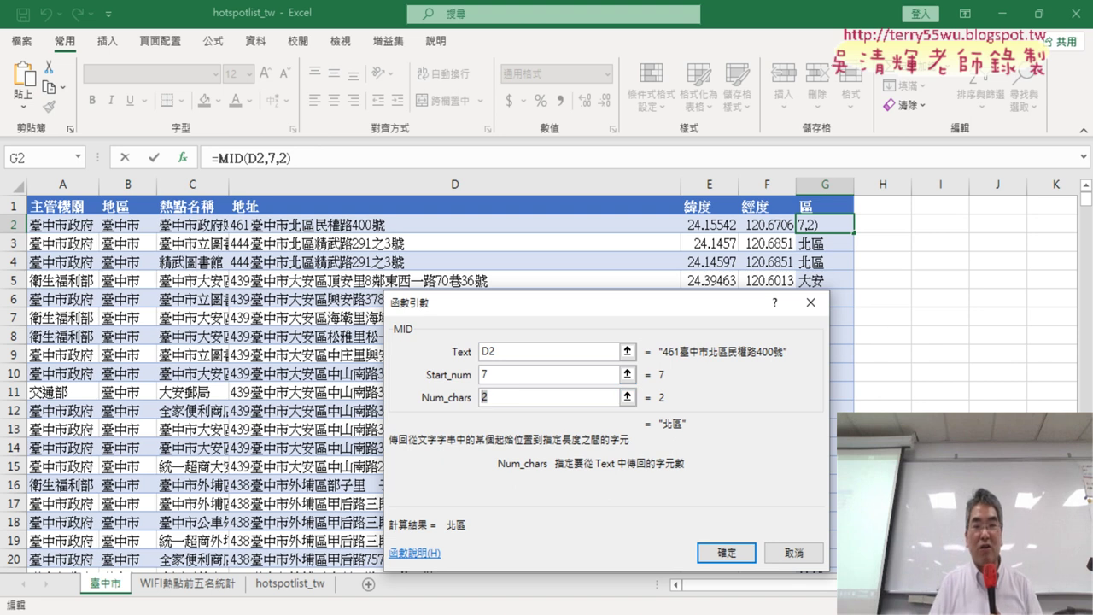
click(794, 553)
click(301, 588)
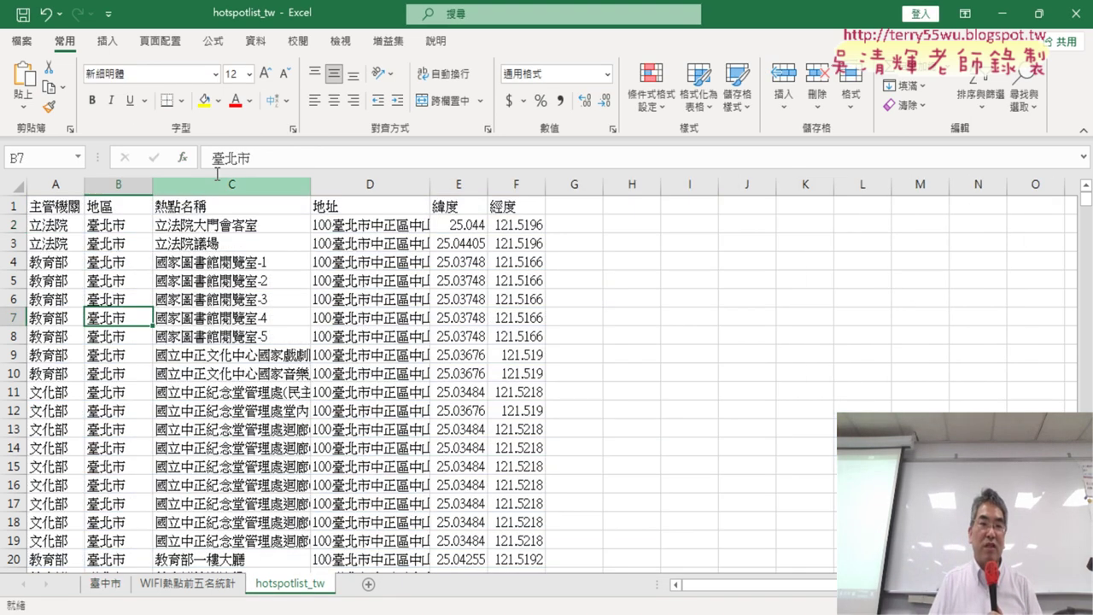
Step: Go to the WIFI熱點前五名統計 sheet and review the row label filter without changes
click(104, 43)
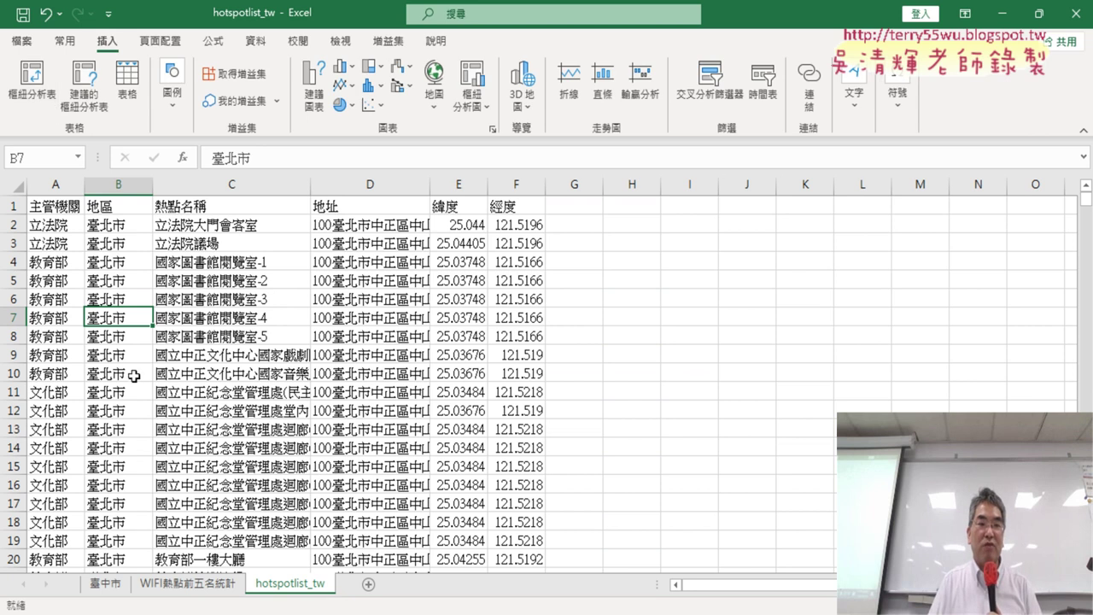
click(190, 586)
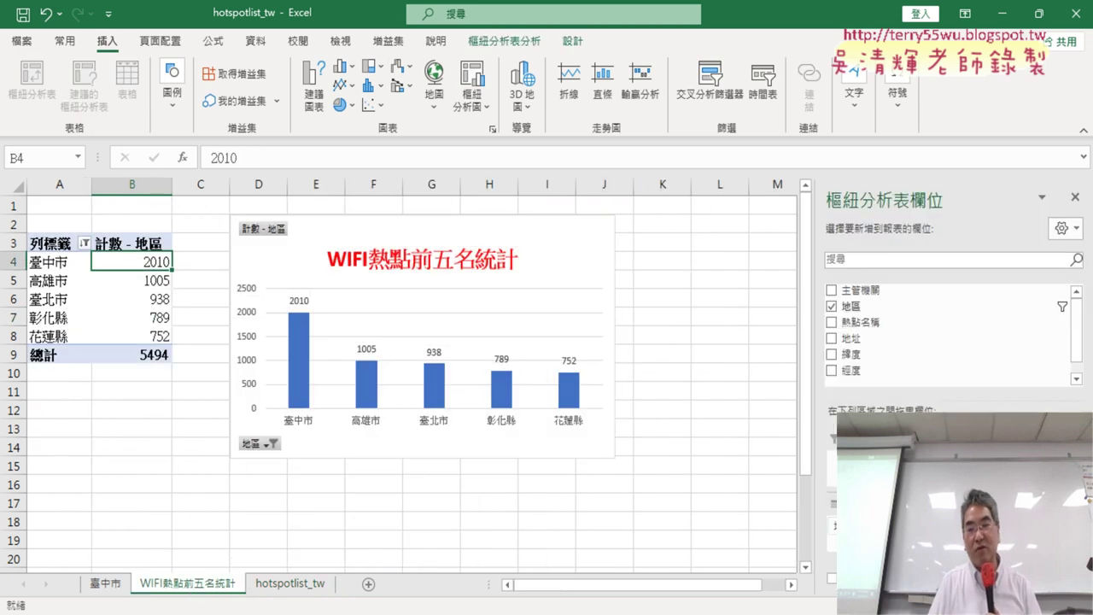
click(85, 242)
mouse_move(51, 377)
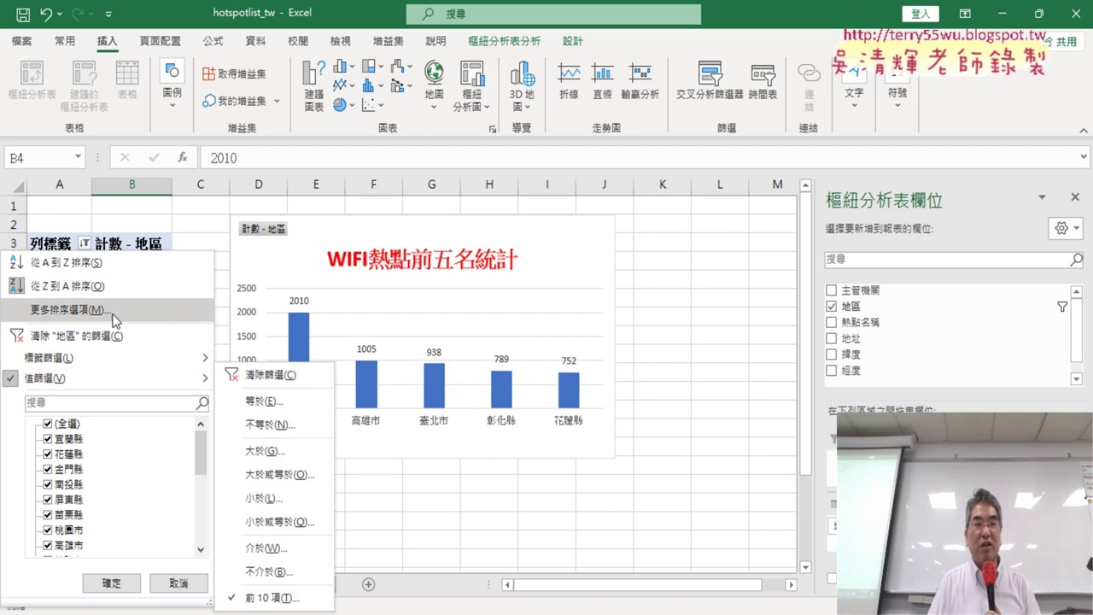
click(103, 218)
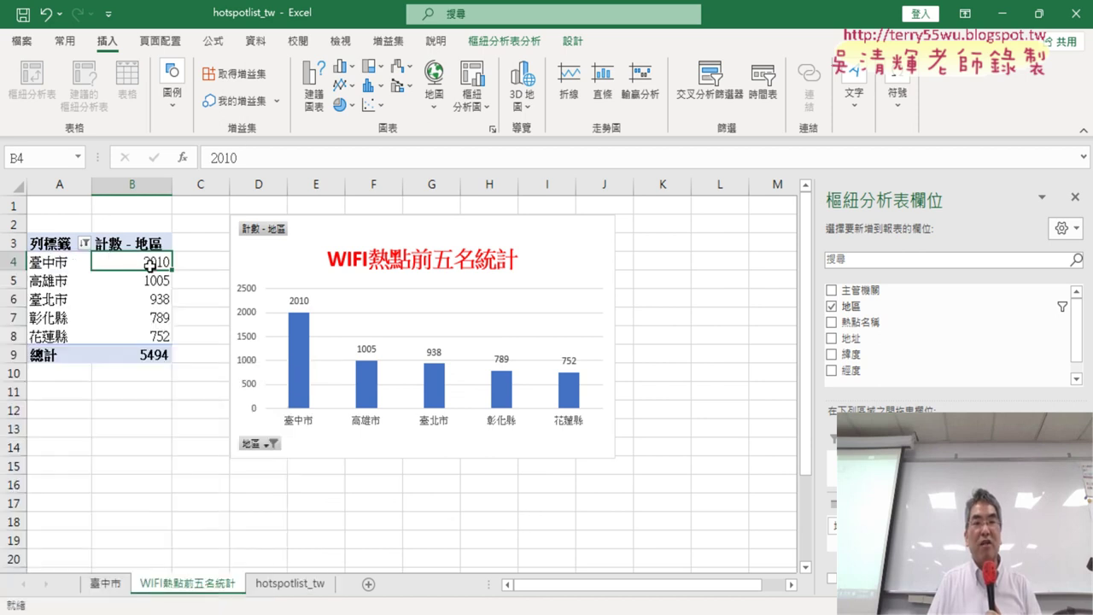
Step: Compare with the 臺中市 sheet, then highlight the pivot's 2010 count for 臺中市
click(255, 40)
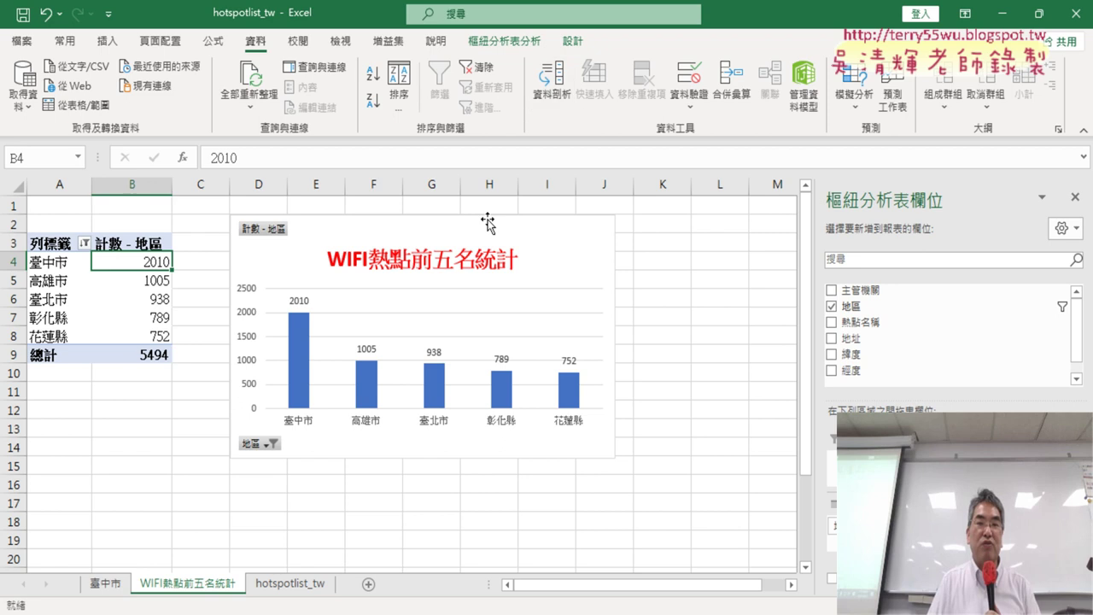
click(99, 586)
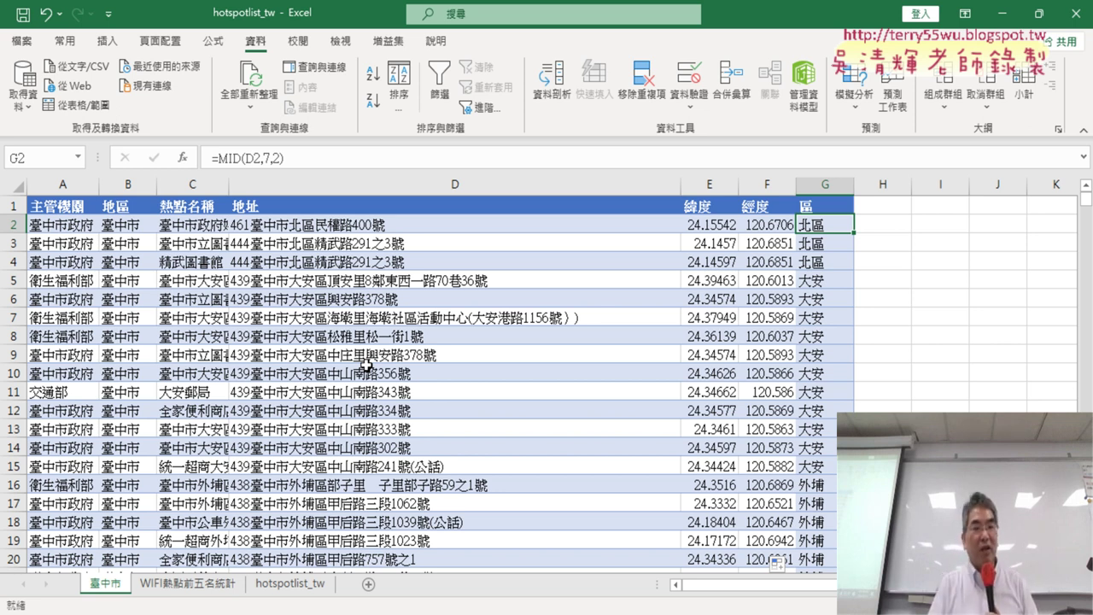
click(205, 584)
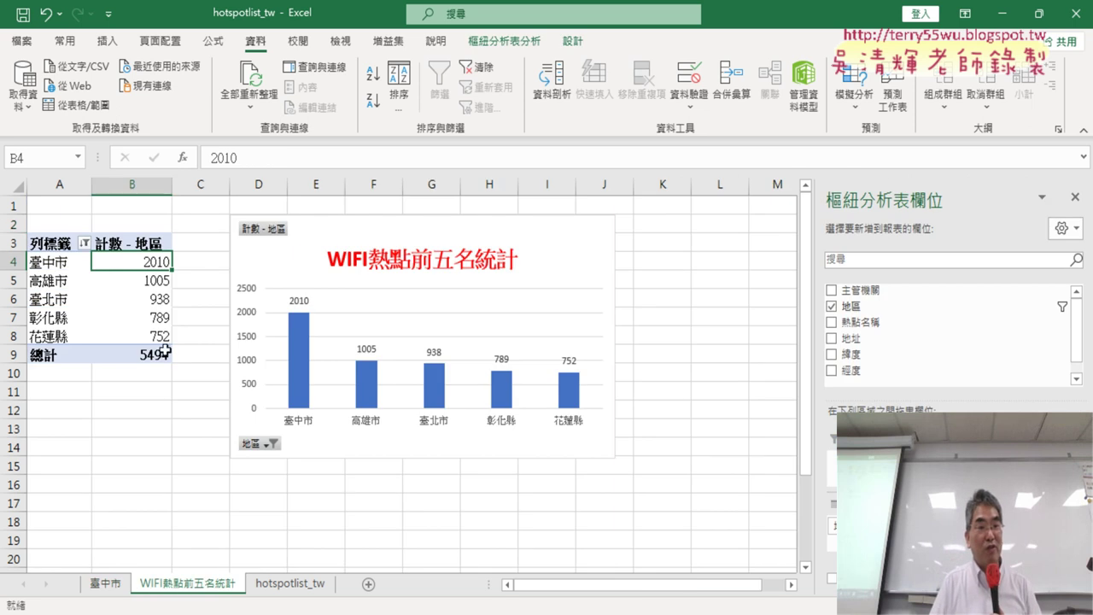
mouse_move(51, 262)
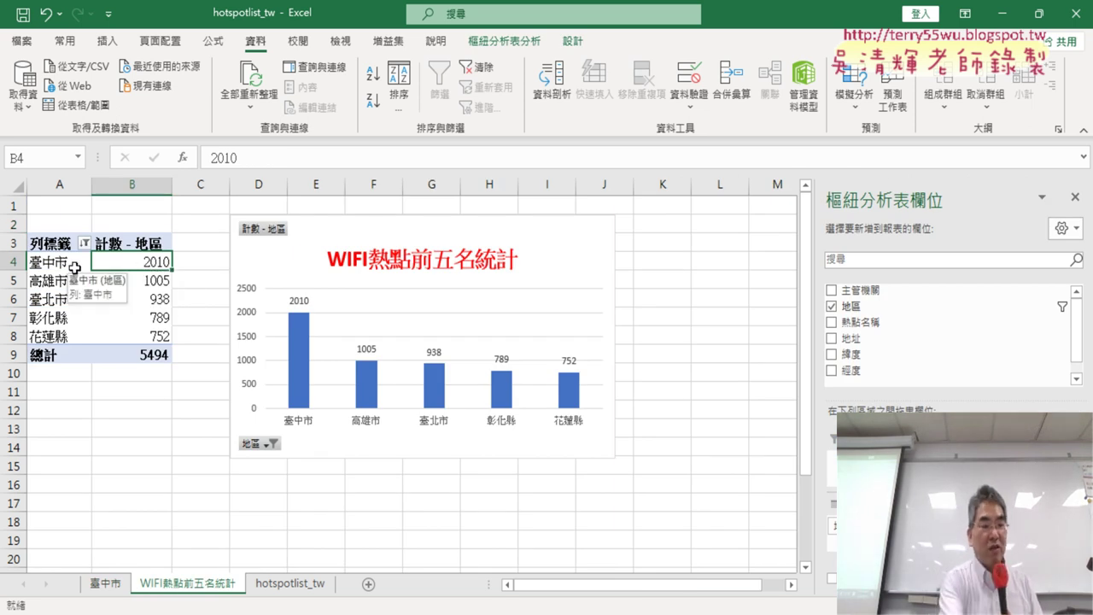
drag(170, 290, 173, 283)
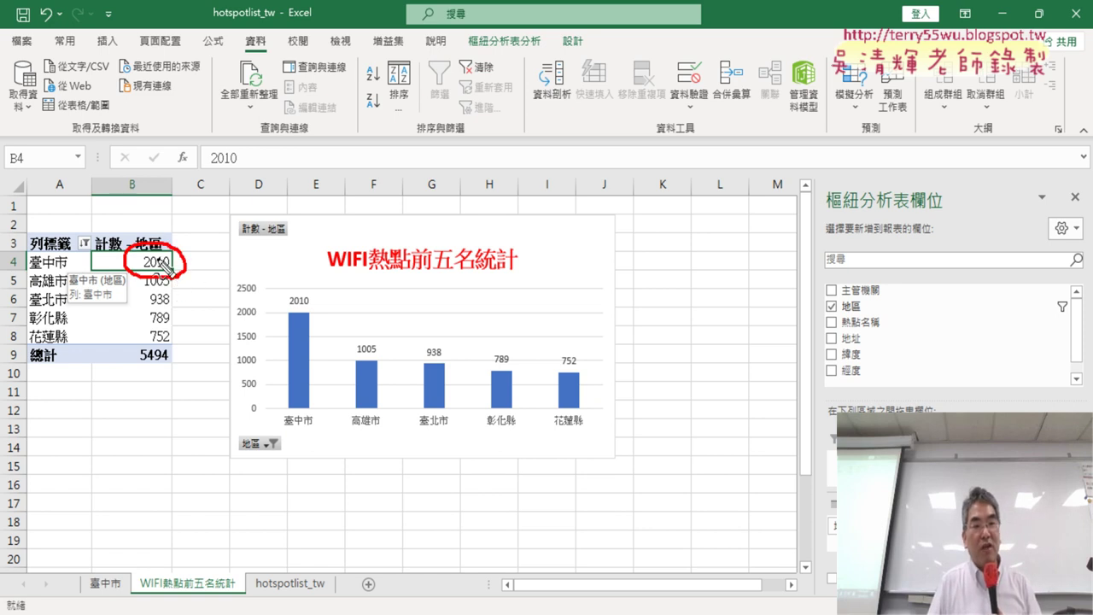
mouse_move(151, 274)
mouse_down()
mouse_move(106, 554)
mouse_move(128, 532)
mouse_move(81, 593)
mouse_move(141, 557)
mouse_up()
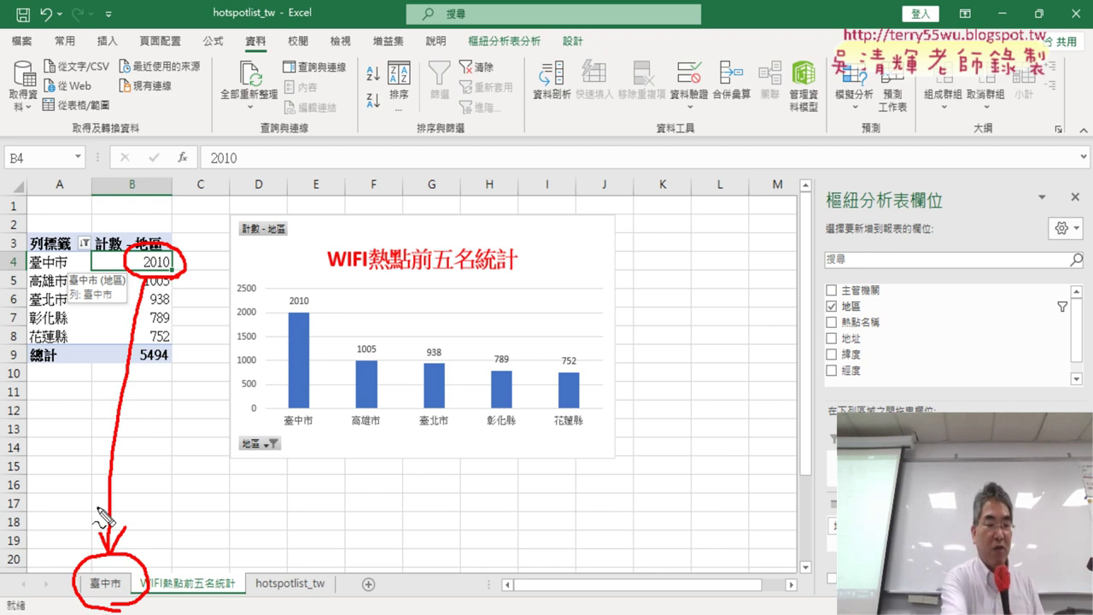
key(Escape)
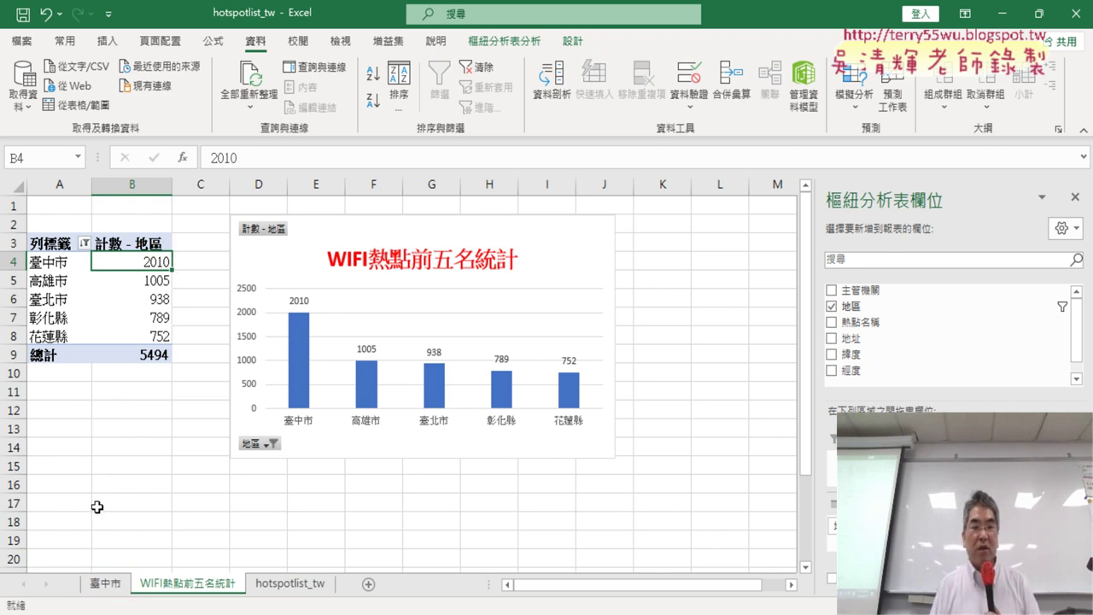